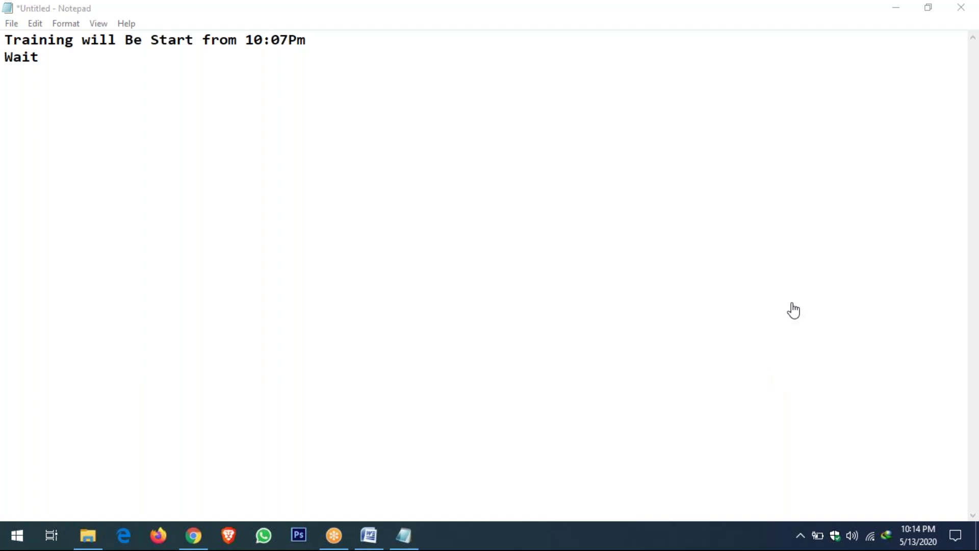
Finish the note 'Training will Be Start from 10:07Pm' / 'Wait' and go to Chrome
mouse_move(199, 543)
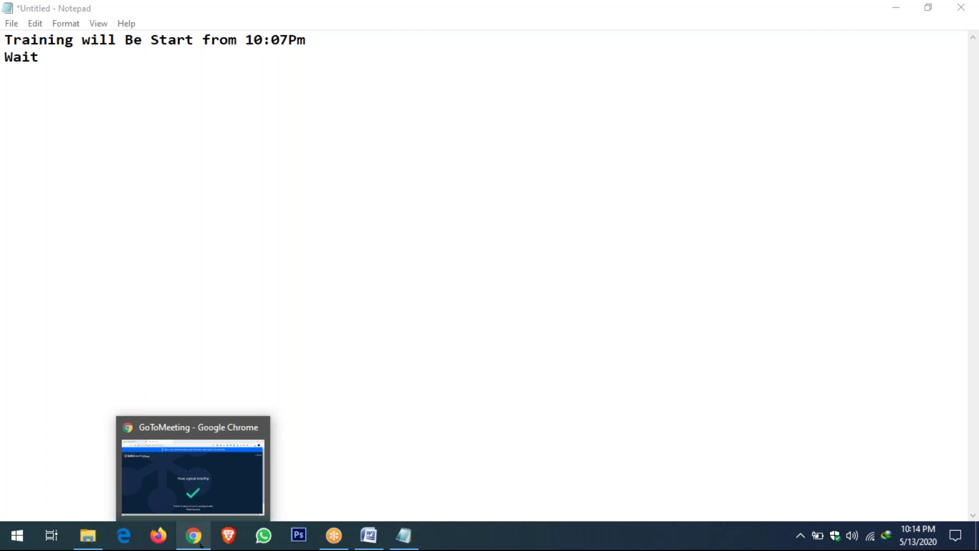
In Chrome, close both GoToMeeting tabs and leave a single new Google tab
left_click(201, 544)
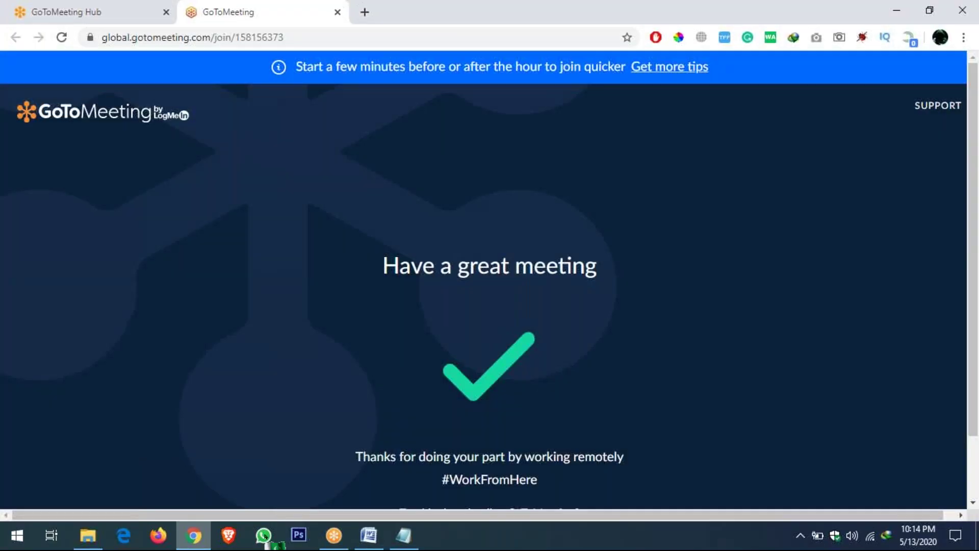
left_click(336, 13)
key("ctrl+t")
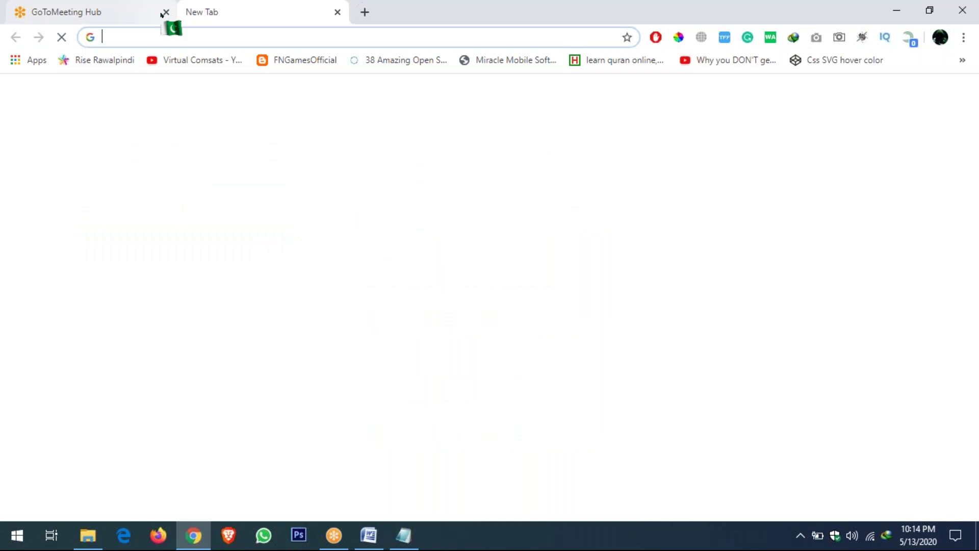
left_click(162, 14)
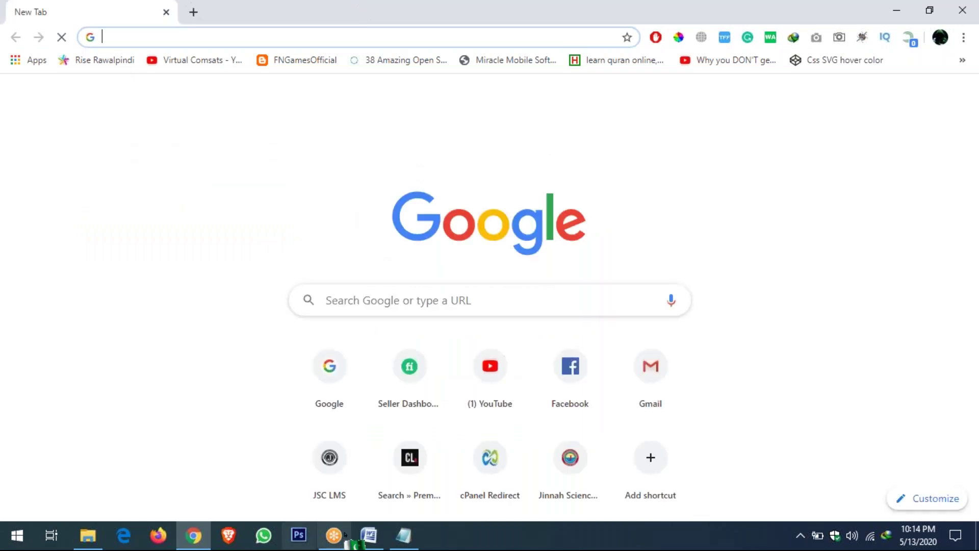
left_click(368, 534)
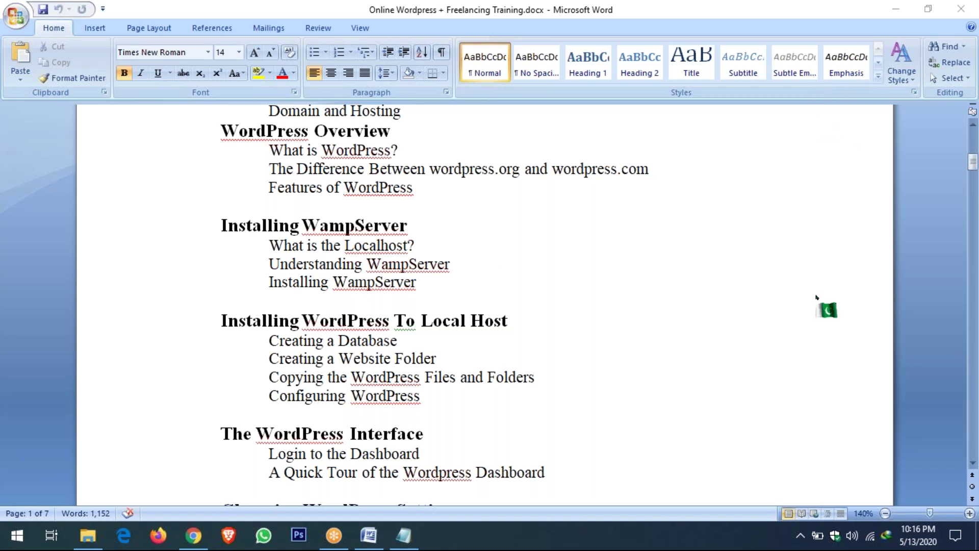
mouse_move(414, 543)
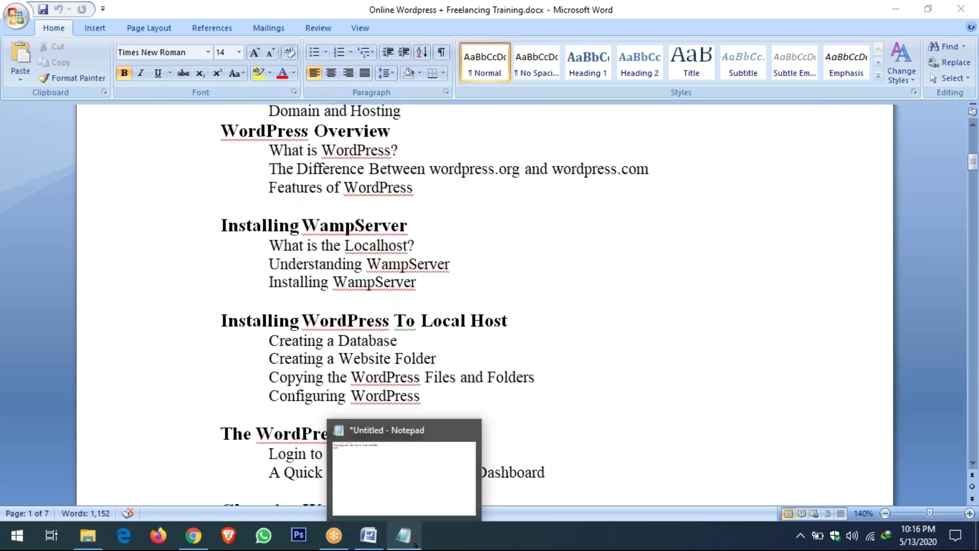
From the Google start page, search for 'download wamp server'
left_click(193, 536)
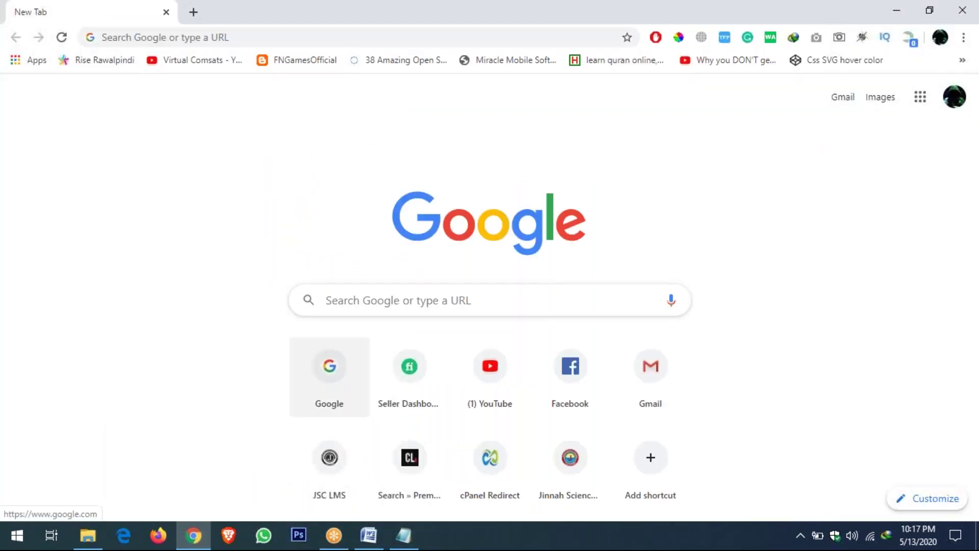
left_click(329, 366)
left_click(365, 269)
type("download wam")
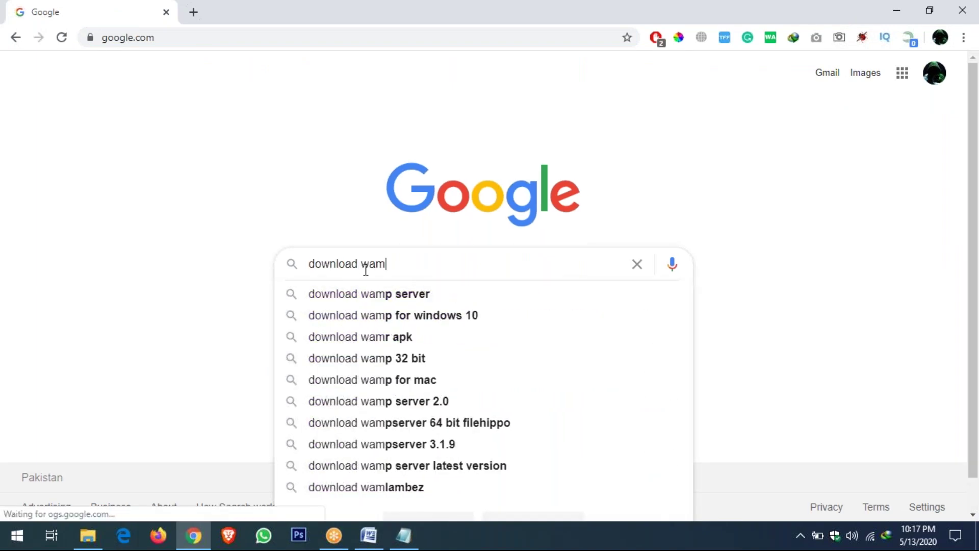
key("Down")
key("Return")
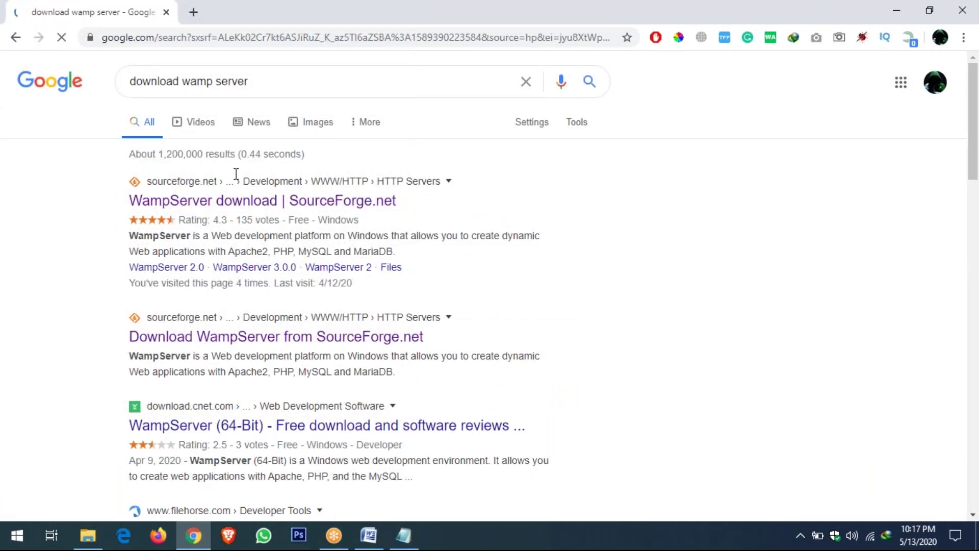
Open and close the SourceForge result, then search again for 'wamp server'
left_click(218, 202)
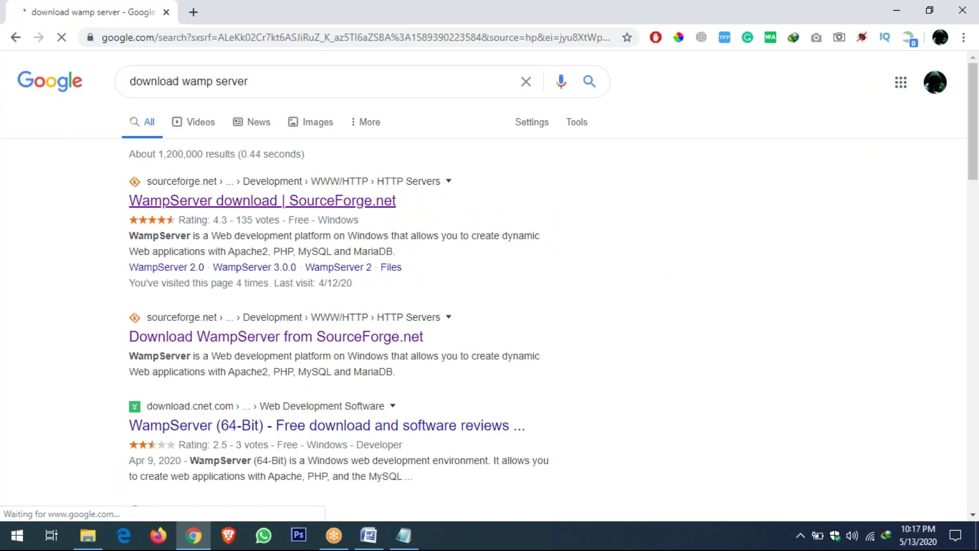
left_click_drag(218, 204, 279, 14)
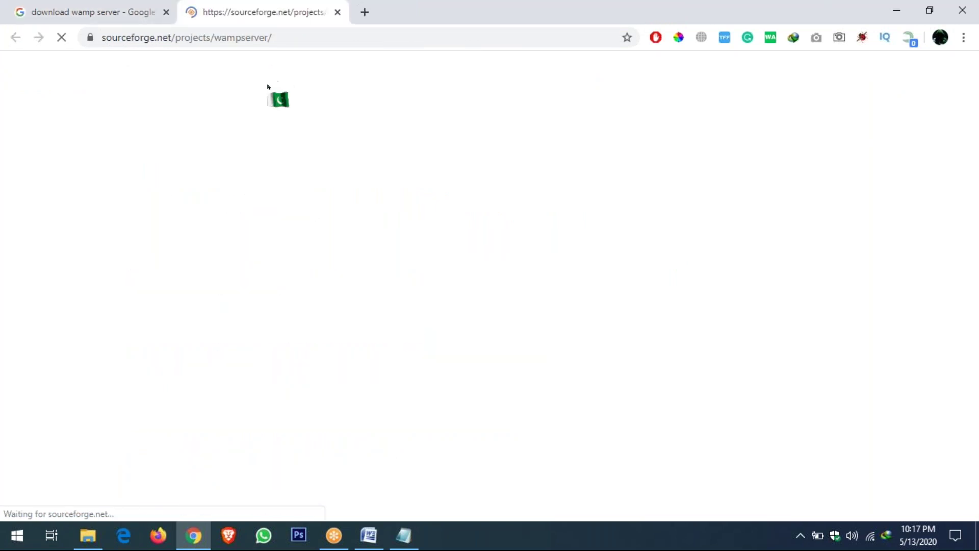
left_click(337, 12)
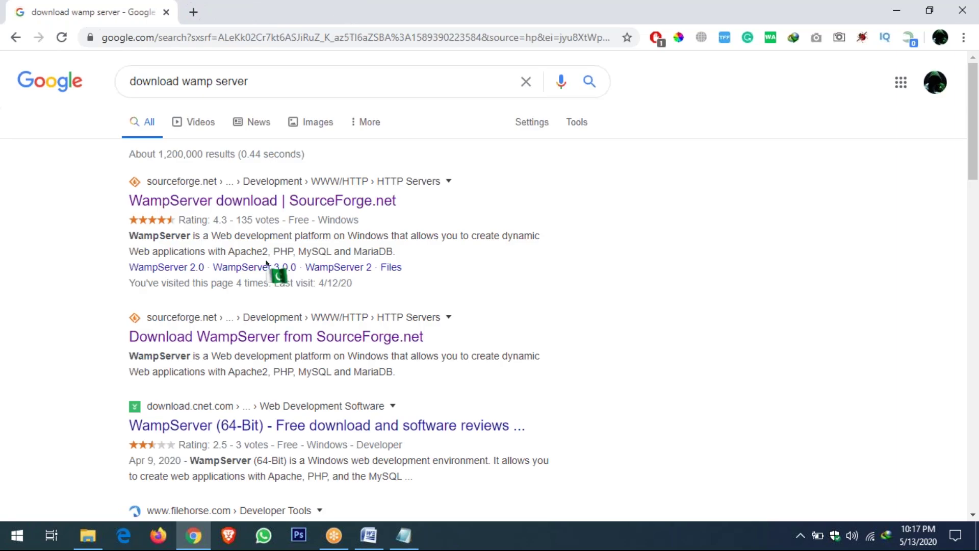
scroll(251, 225, "down", 4)
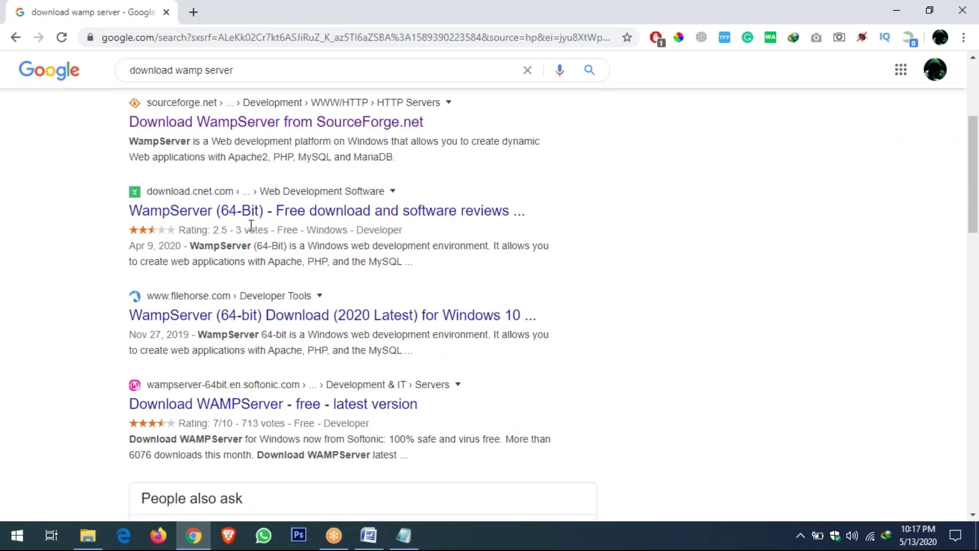
left_click_drag(186, 82, 129, 81)
key("BackSpace")
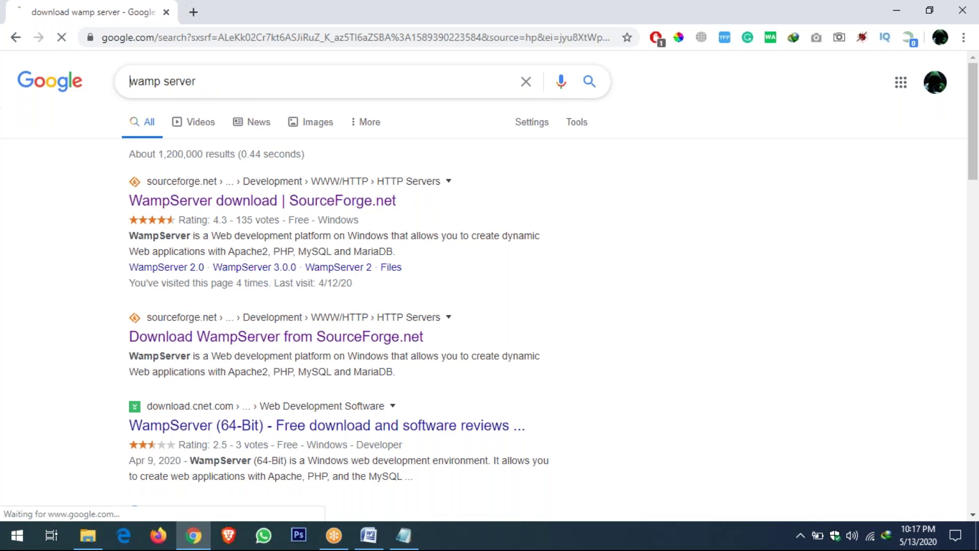
key("Return")
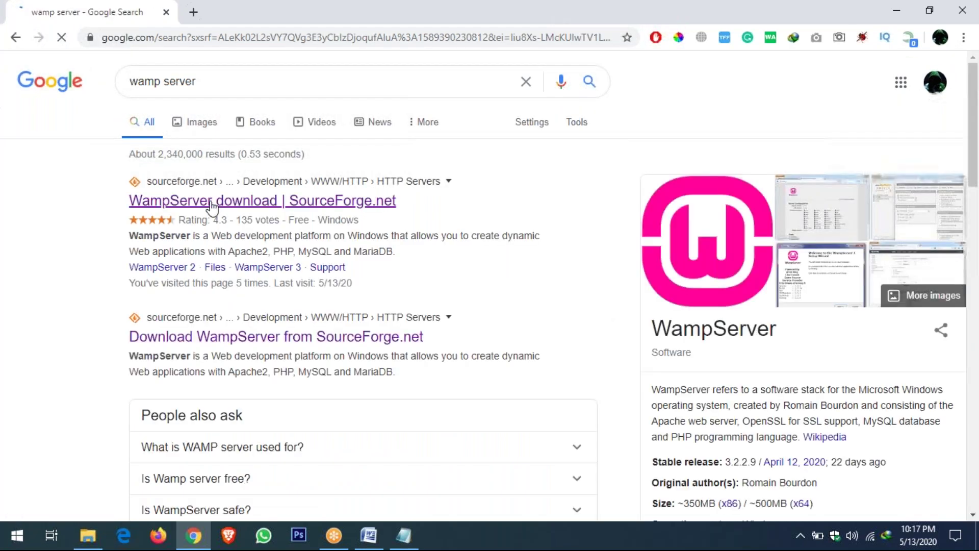
scroll(235, 280, "down", 5)
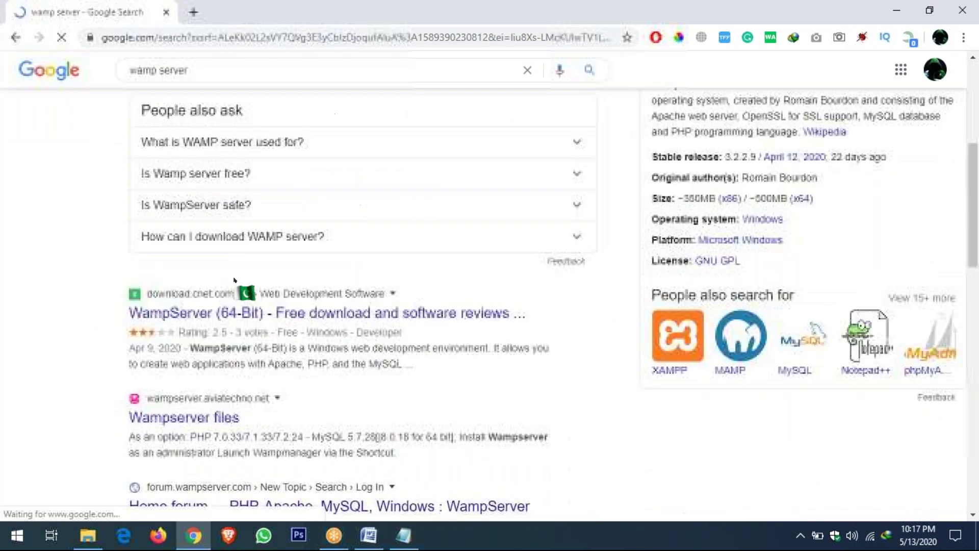
scroll(224, 255, "down", 5)
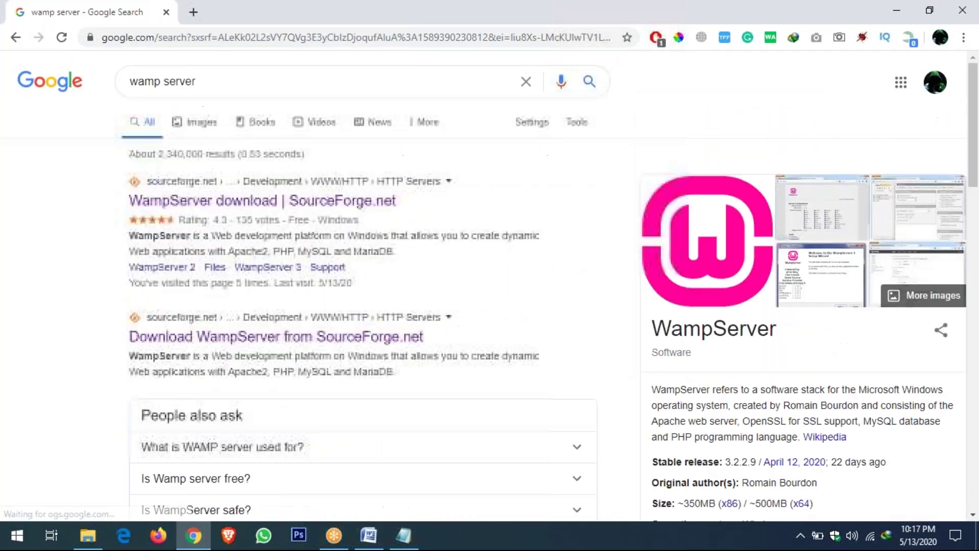
Join the query into 'wampserver' and search the 'wampserver download' suggestion
left_click(170, 82)
key("BackSpace")
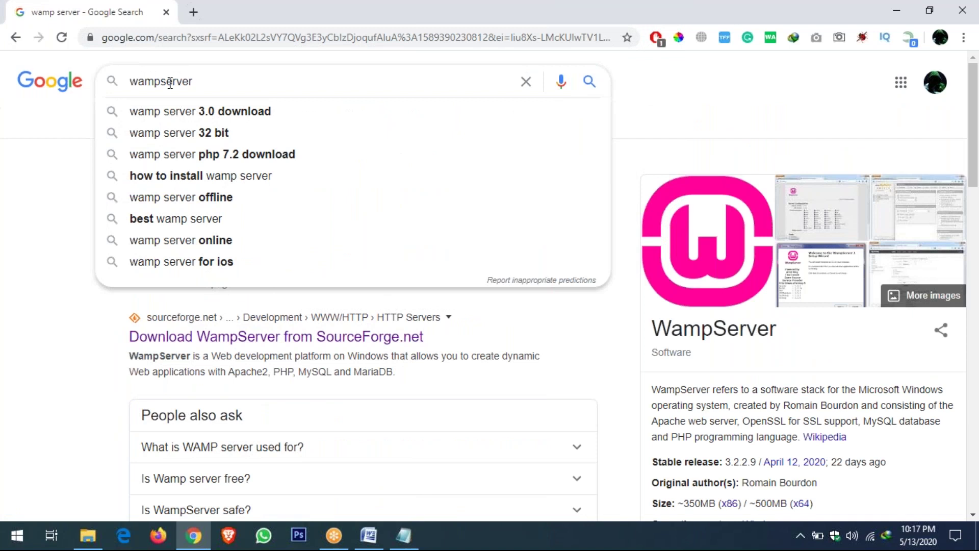
key("End")
key("Down")
key("Down")
key("Down")
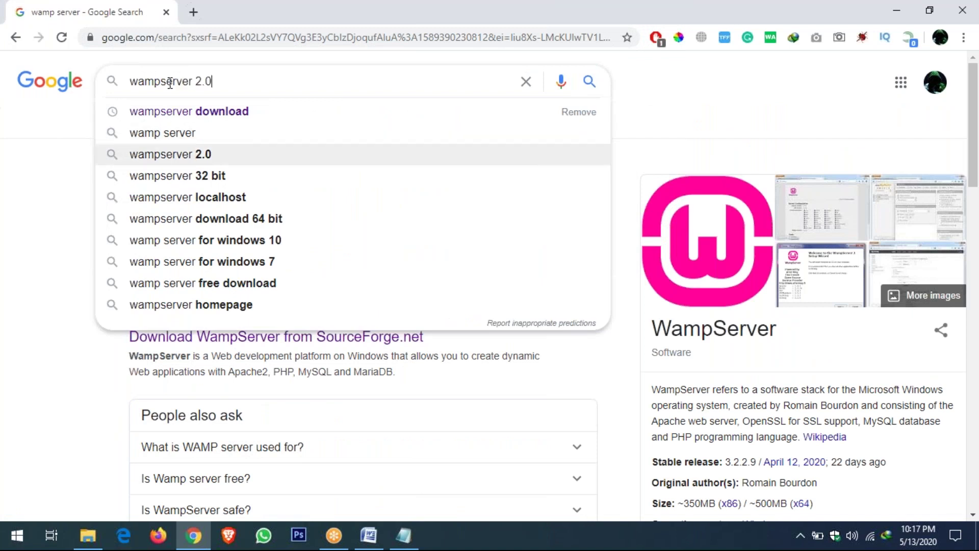
key("Up")
key("Up")
key("Return")
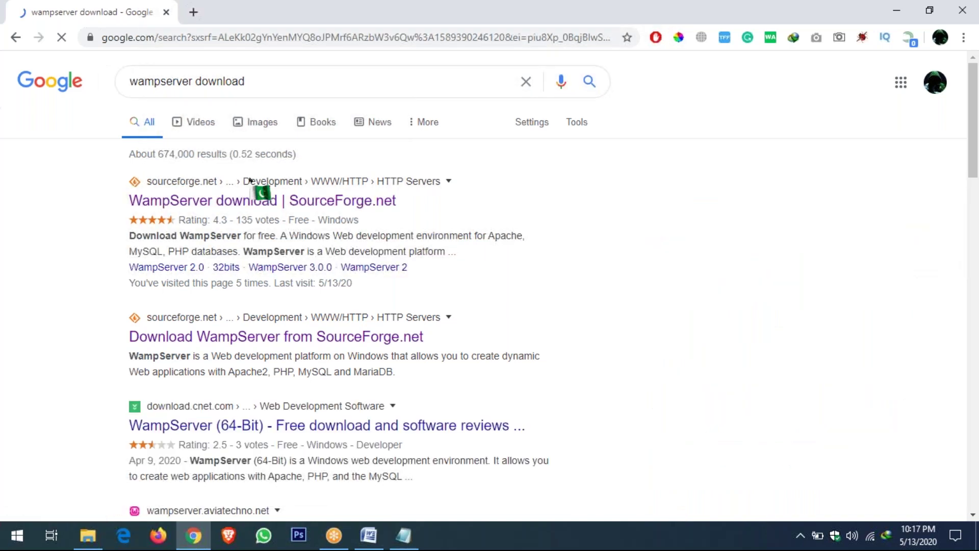
Drop 'download' from the query and search for just 'wampserver'
scroll(250, 180, "down", 3)
scroll(201, 334, "down", 7)
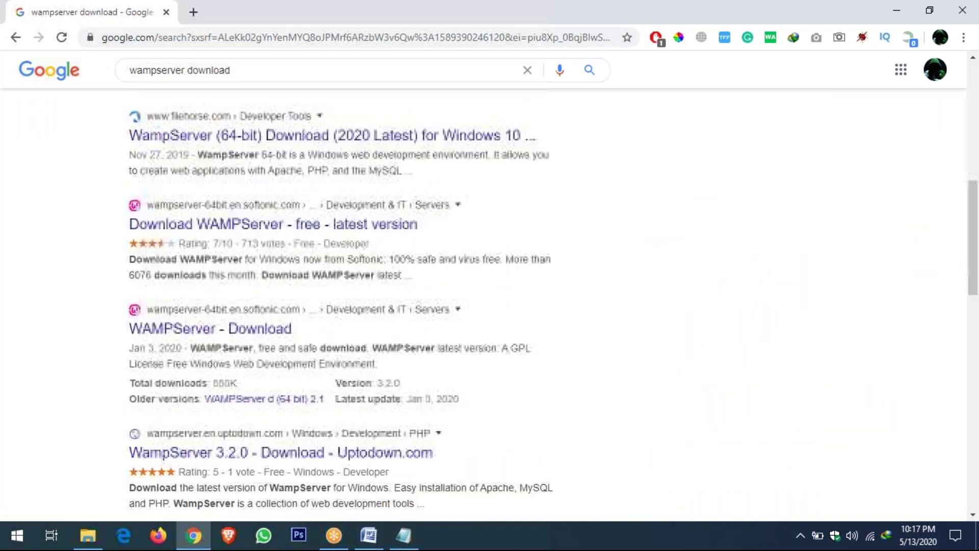
left_click(243, 70)
key("BackSpace")
key("BackSpace")
key("BackSpace")
key("BackSpace")
key("BackSpace")
key("BackSpace")
key("BackSpace")
key("BackSpace")
key("BackSpace")
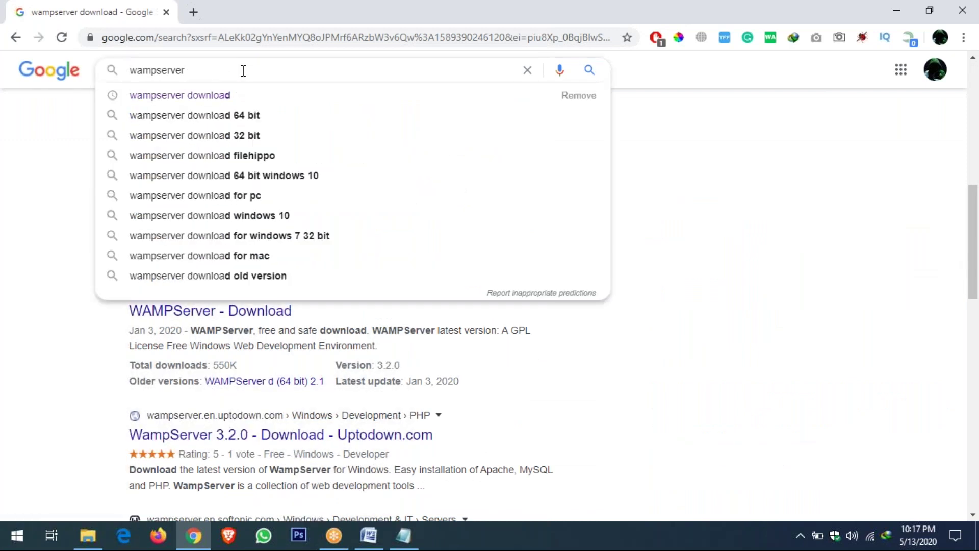
key("Return")
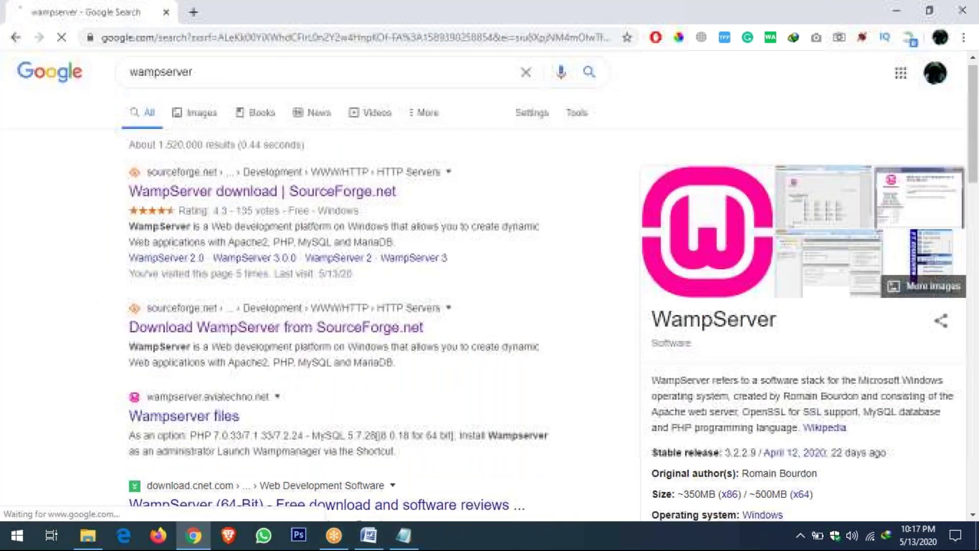
Open the Wampserver files result in a background tab, view it, then close it
scroll(243, 247, "down", 3)
middle_click(176, 289)
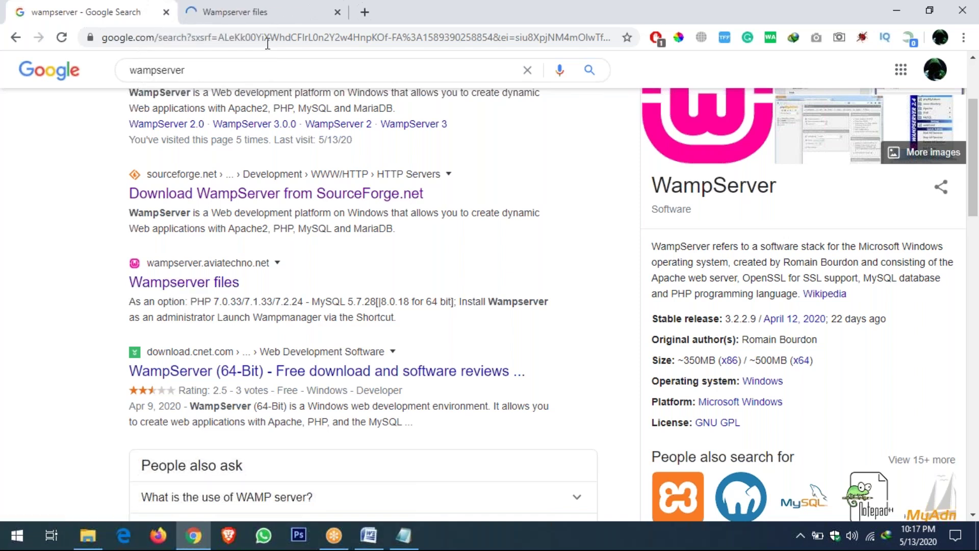
left_click(267, 11)
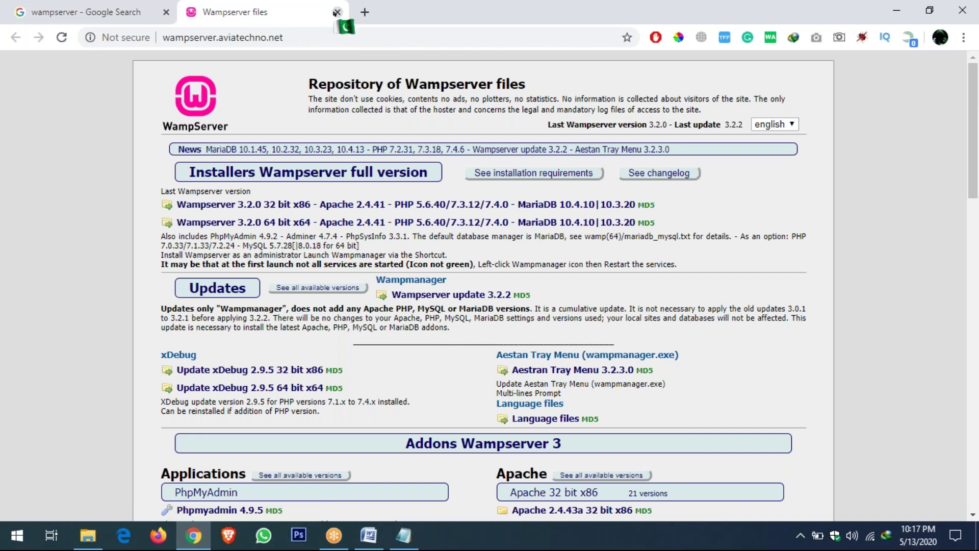
left_click(337, 12)
scroll(306, 214, "down", 15)
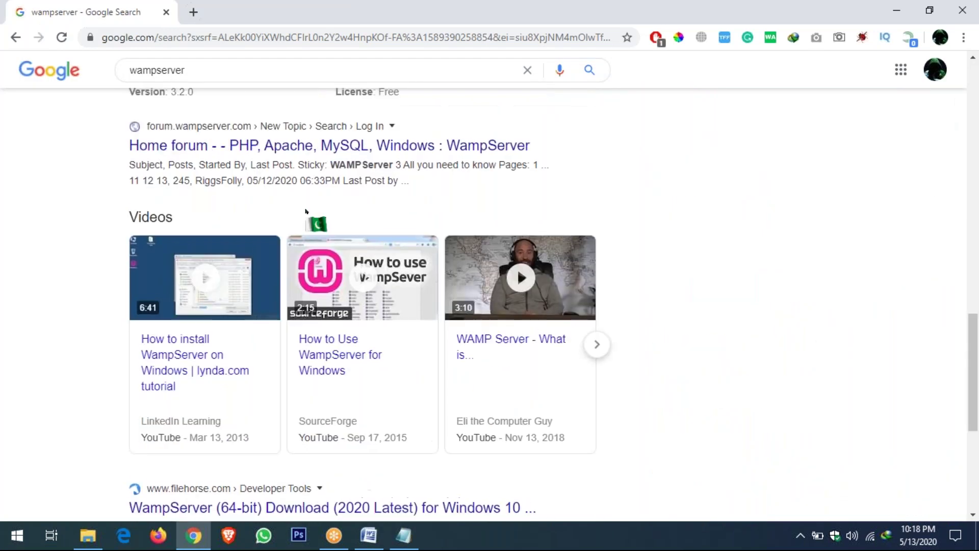
scroll(306, 213, "up", 15)
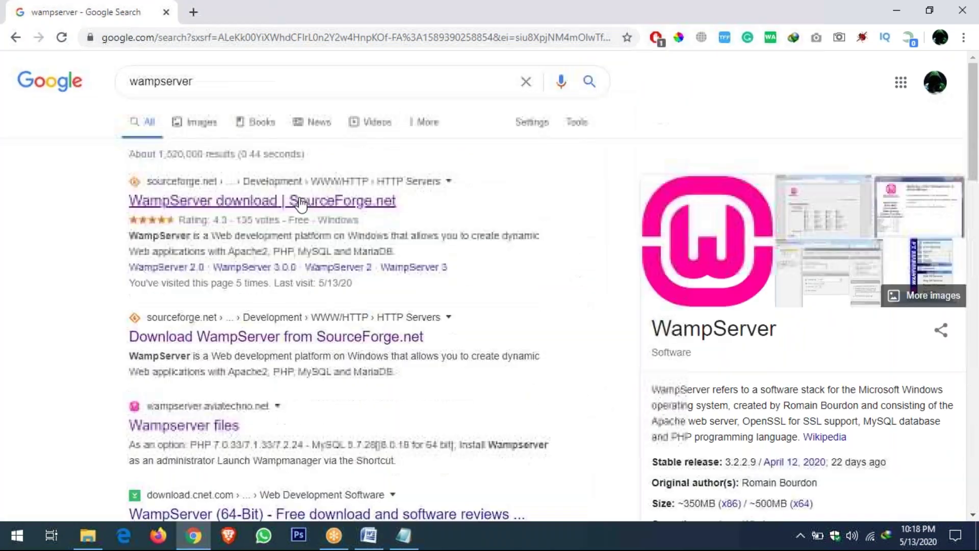
Search Google for 'wampserver download'
left_click(219, 79)
type("dp")
key("BackSpace")
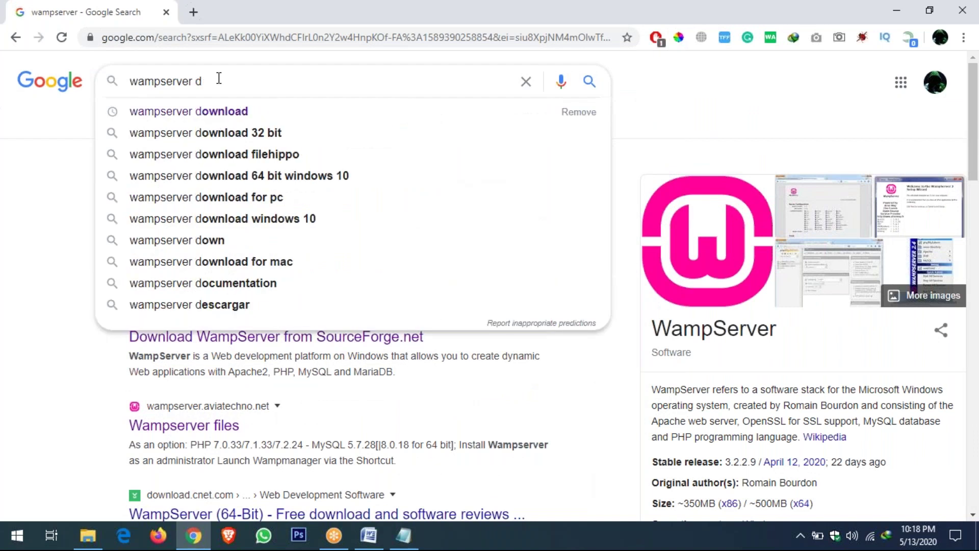
type("ownload")
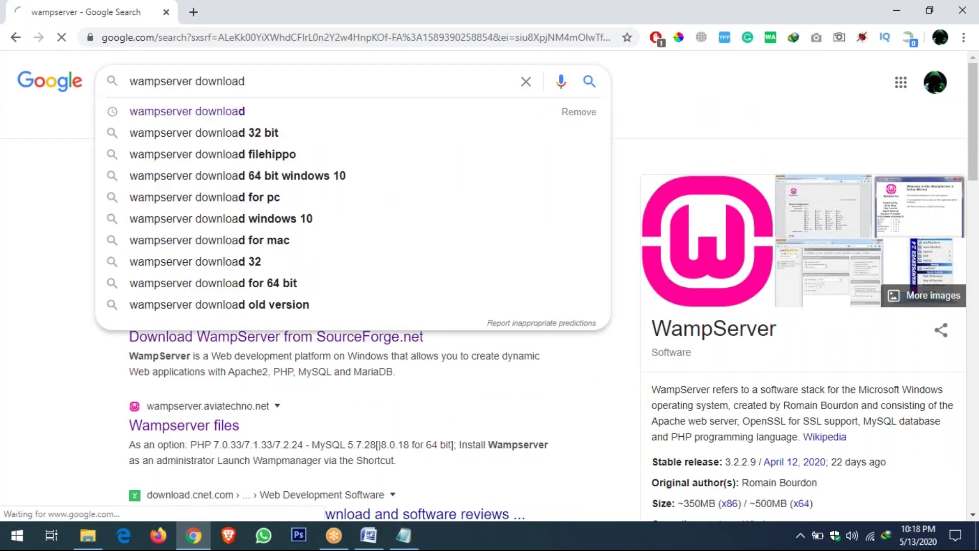
key("Return")
Open the SourceForge WampServer result in a new tab, then show This PC in File Explorer
right_click(254, 204)
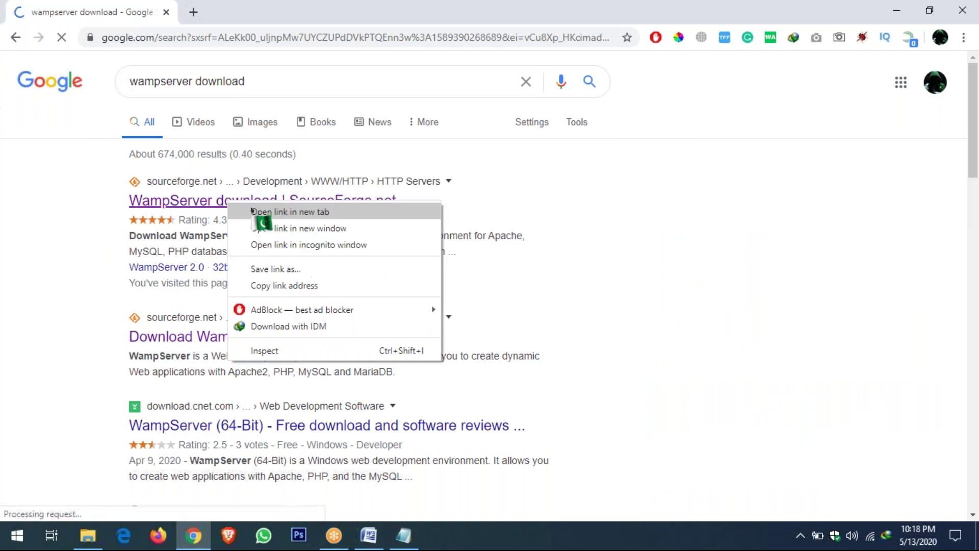
left_click(267, 213)
left_click(234, 15)
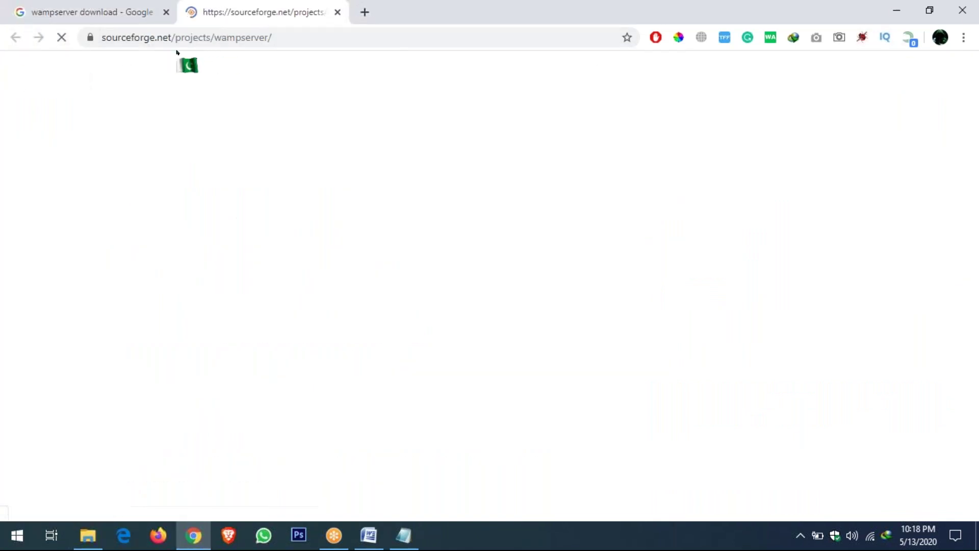
left_click(88, 536)
left_click(46, 306)
Open This PC's Properties to see Windows 10 Enterprise, 8.00 GB RAM, 64-bit
right_click(306, 410)
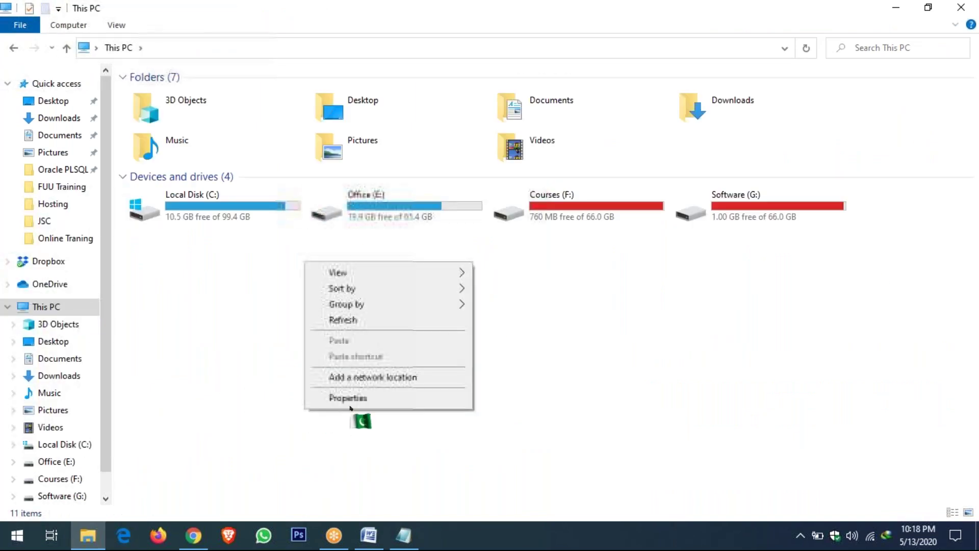
left_click(348, 398)
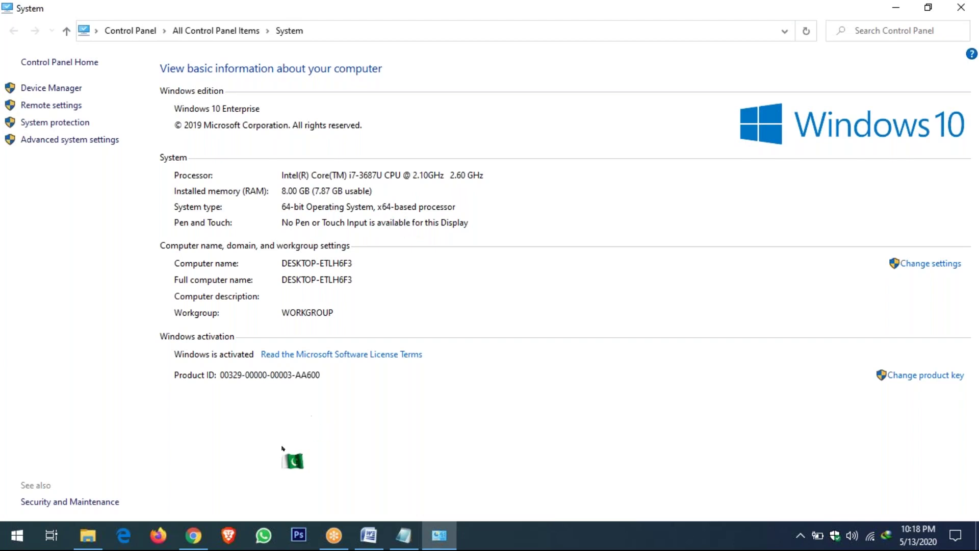
Start the wampserver3.2.0_x64.exe download on SourceForge, then close that tab
left_click(195, 545)
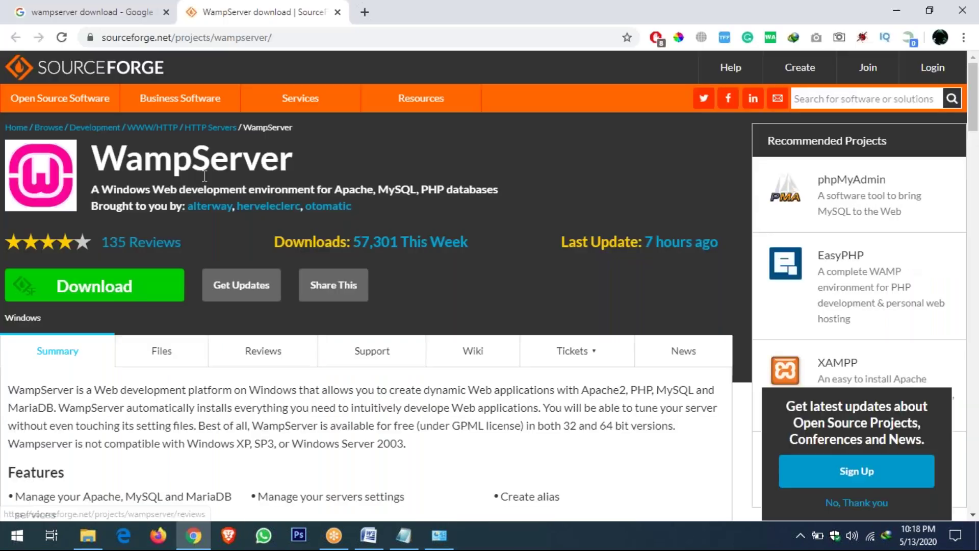
left_click(94, 13)
left_click(253, 15)
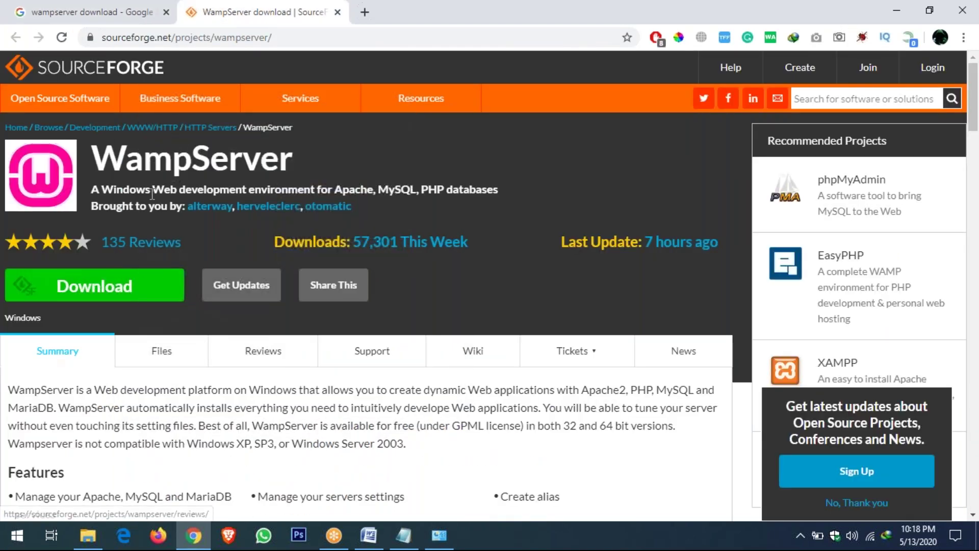
left_click(122, 289)
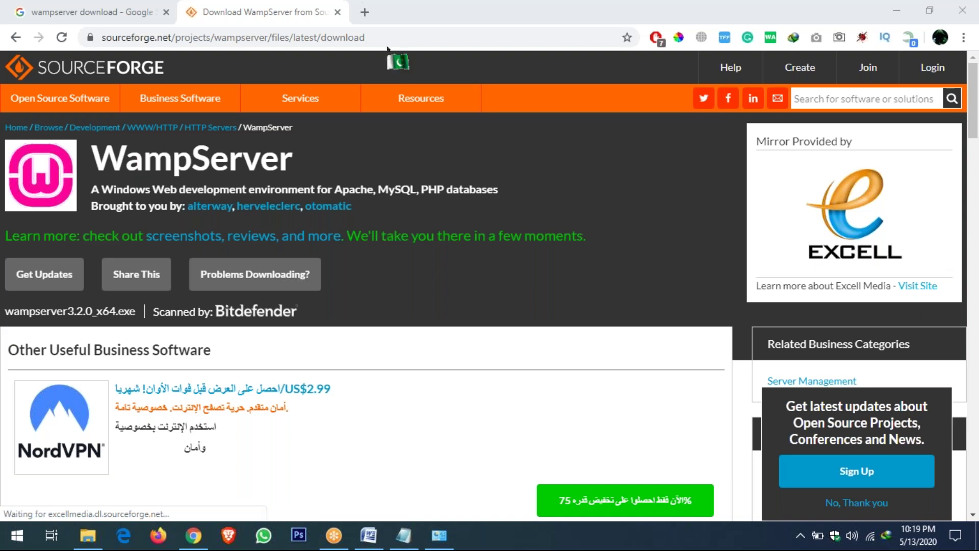
left_click(337, 12)
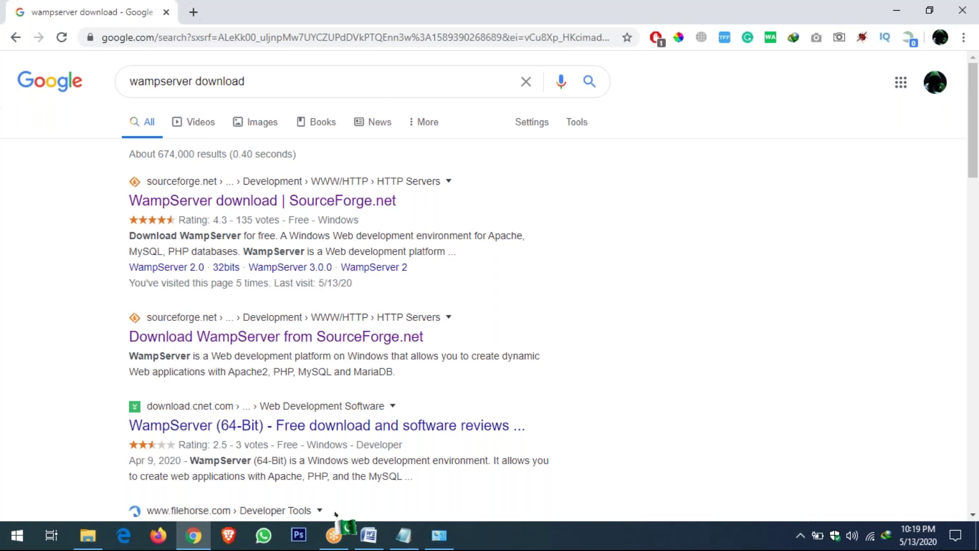
Launch WampServer64 from the Windows search
left_click(13, 546)
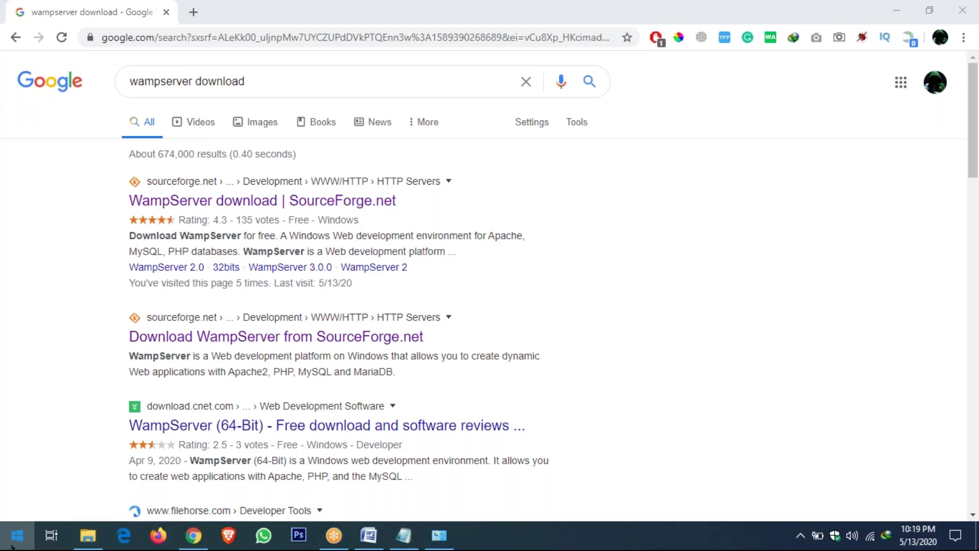
type("wamp")
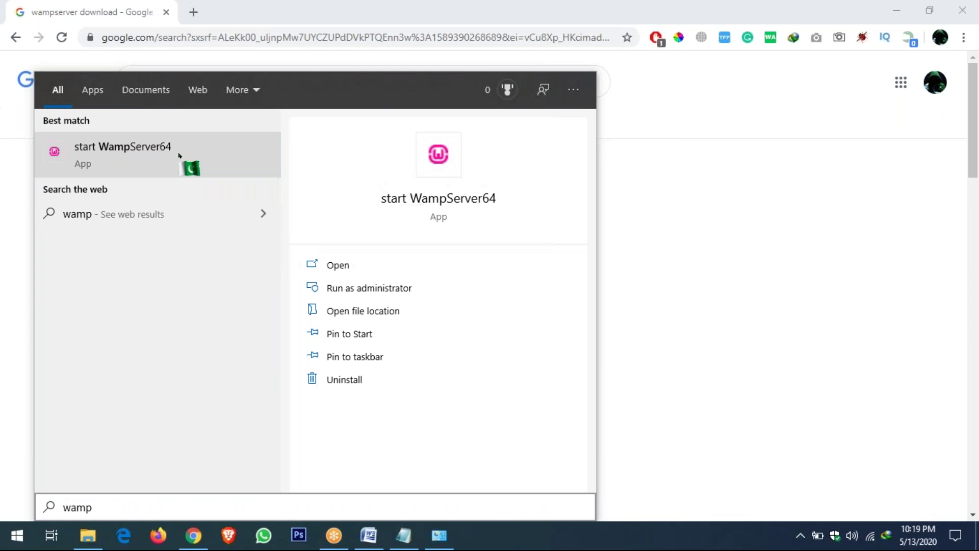
left_click(180, 155)
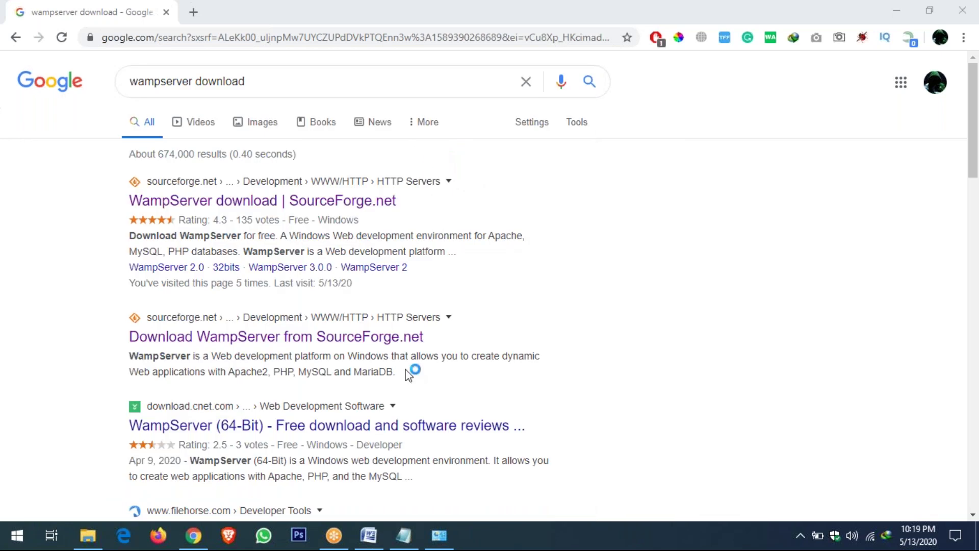
From the tray WampServer menu, confirm Apache > Service is already running, then close the menus
left_click(782, 543)
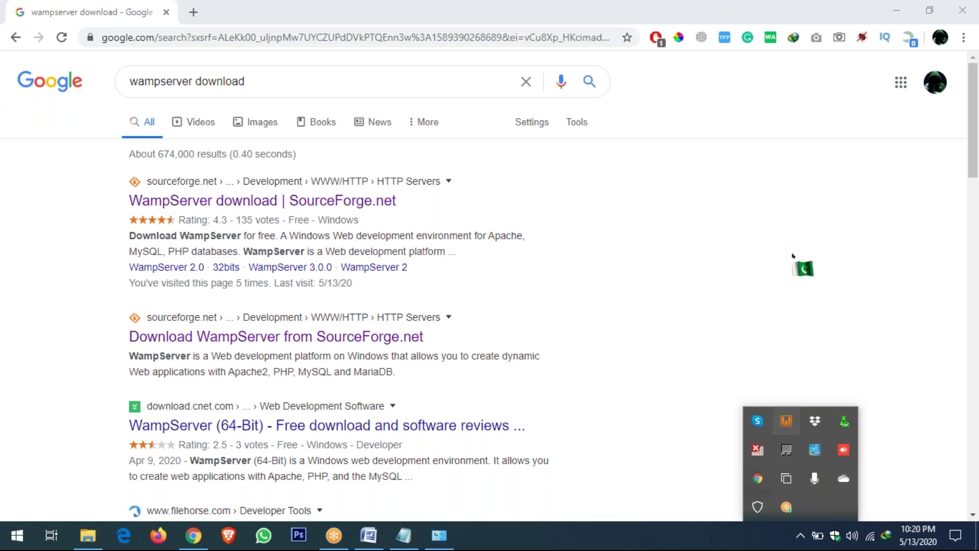
left_click(809, 76)
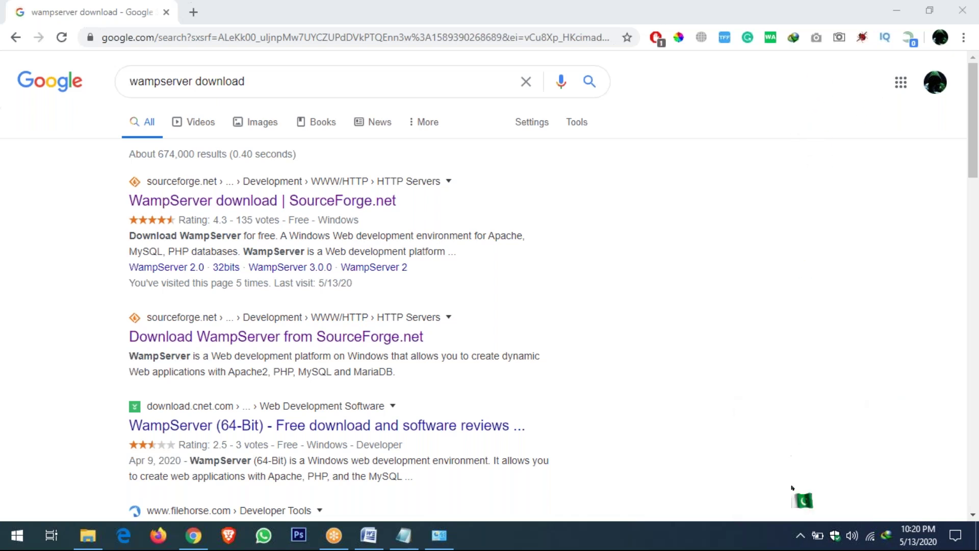
left_click(799, 533)
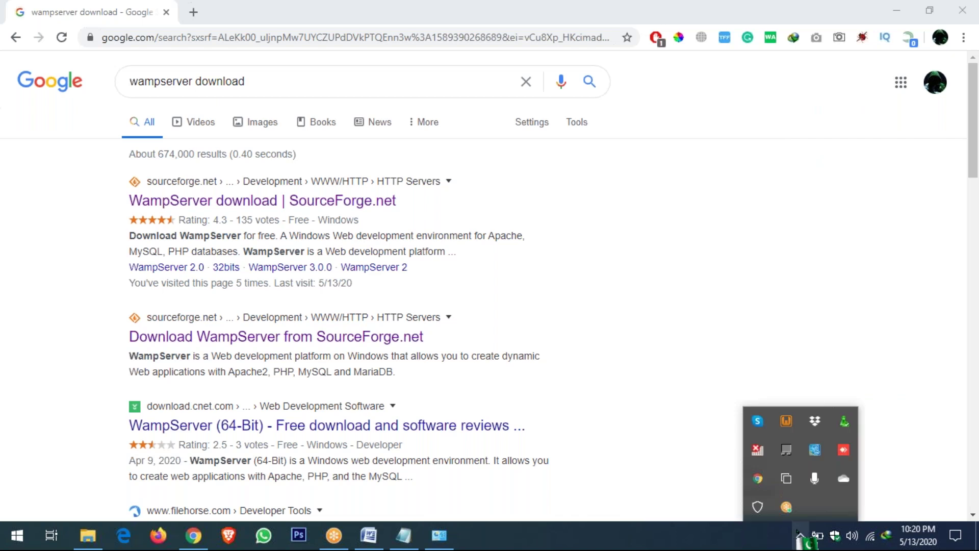
left_click(786, 421)
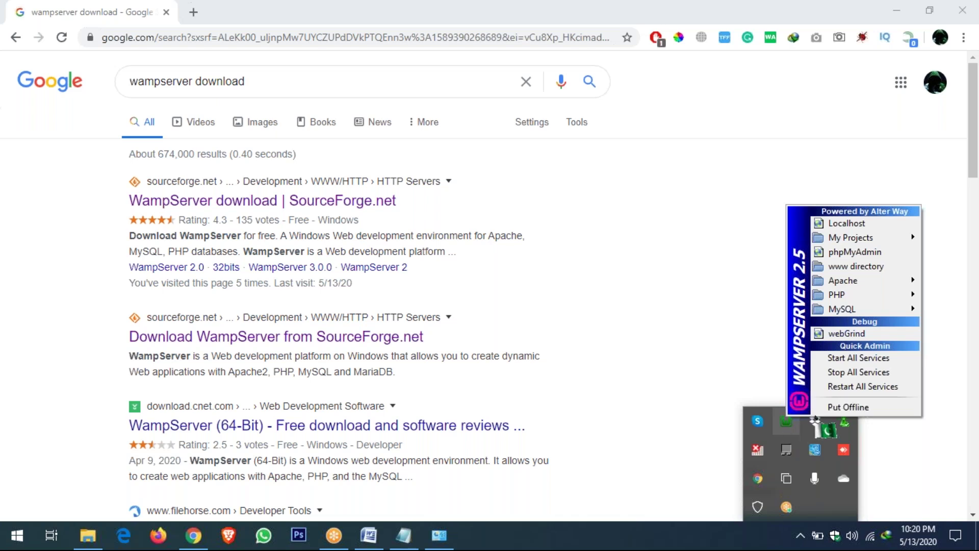
left_click_drag(816, 418, 840, 307)
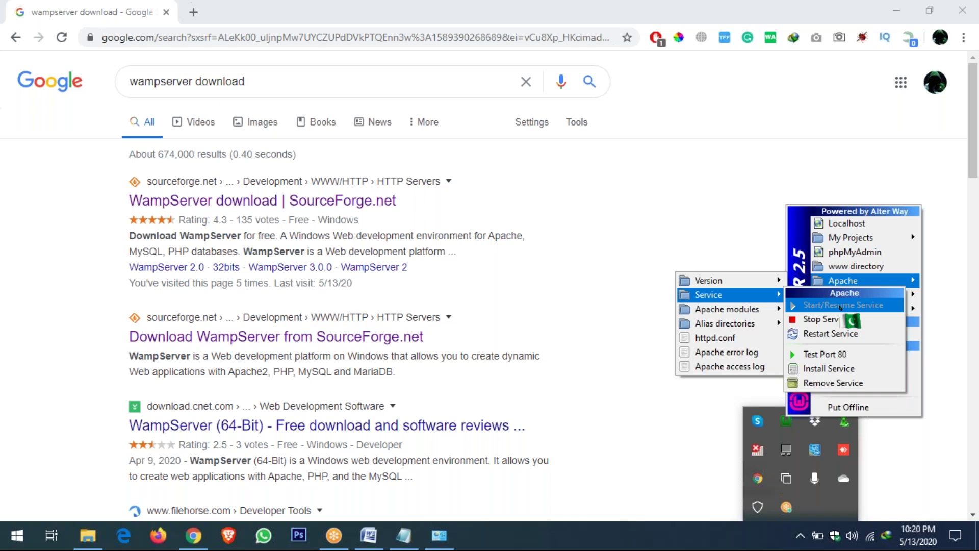
left_click_drag(840, 306, 863, 306)
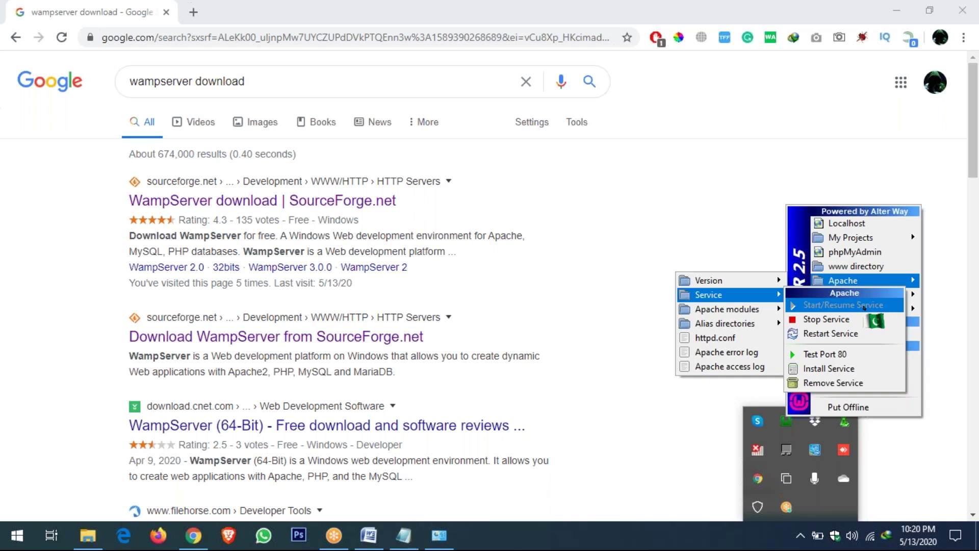
left_click_drag(864, 306, 627, 248)
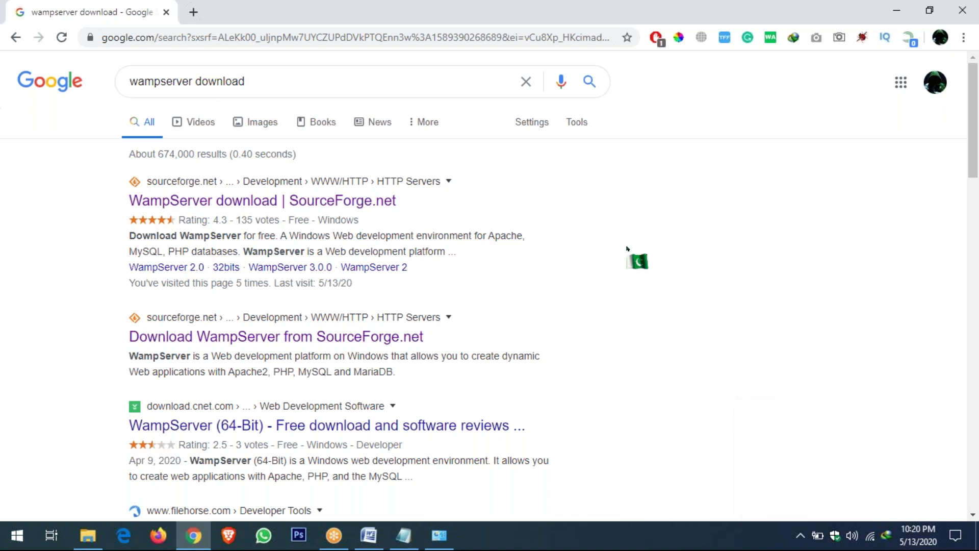
left_click_drag(626, 249, 623, 255)
left_click_drag(624, 255, 368, 535)
left_click(368, 284)
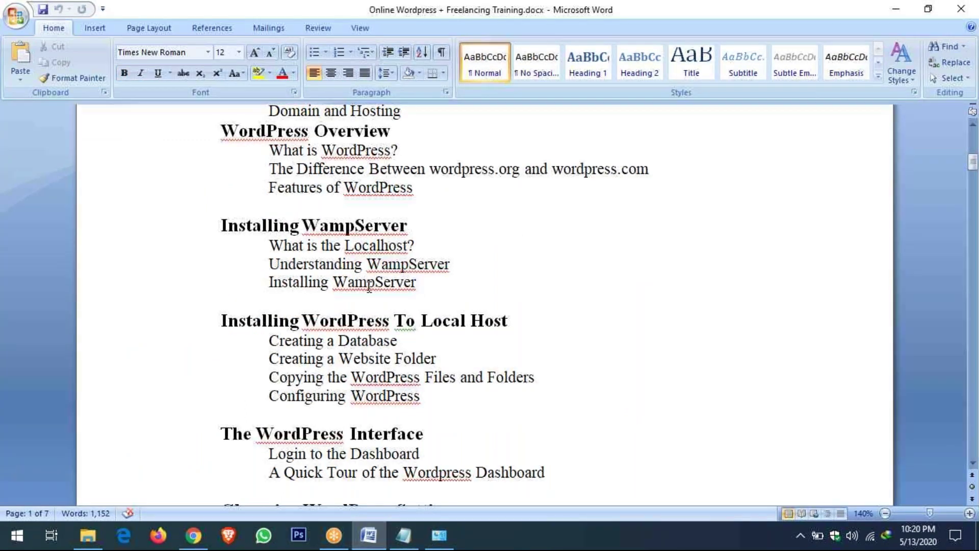
scroll(369, 288, "down", 1)
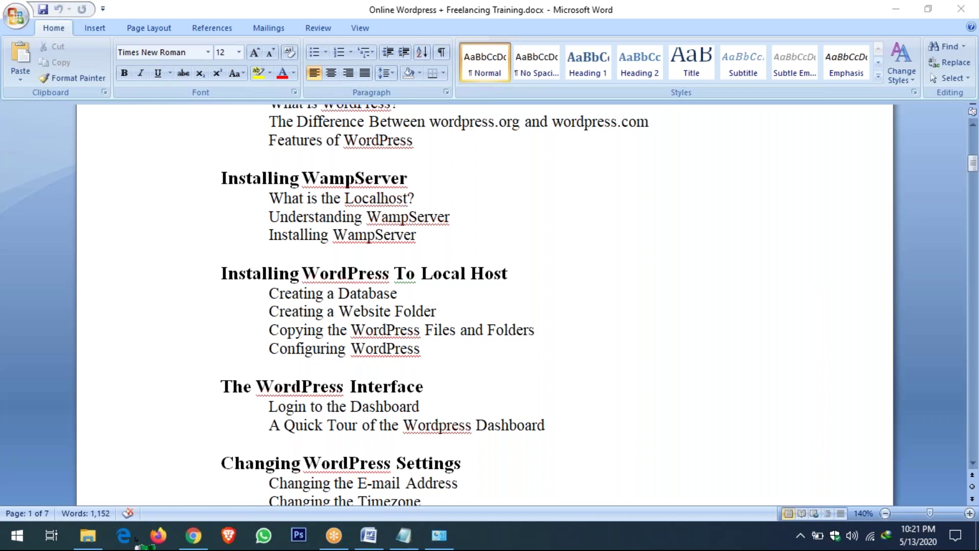
Create a new folder on the Office (E:) drive and open the empty folder
left_click(87, 535)
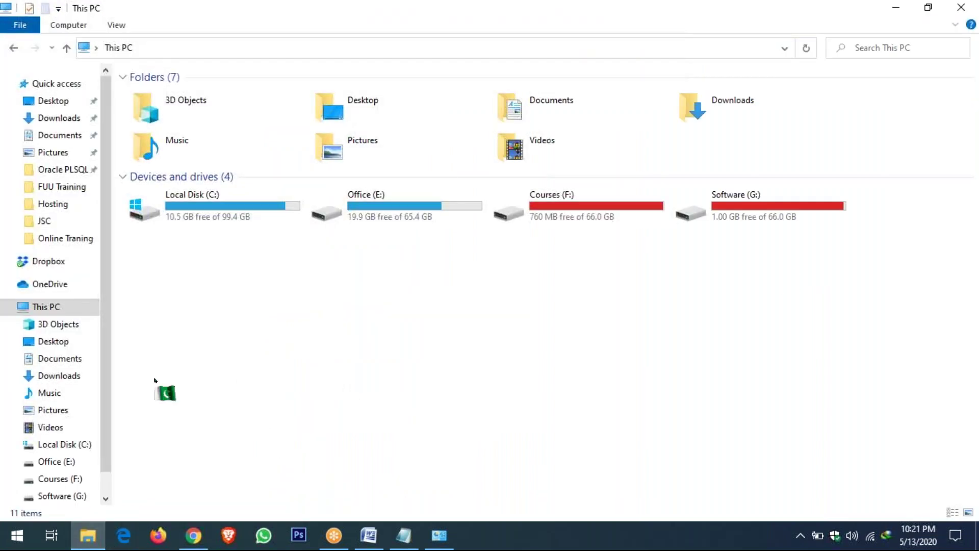
left_click(413, 211)
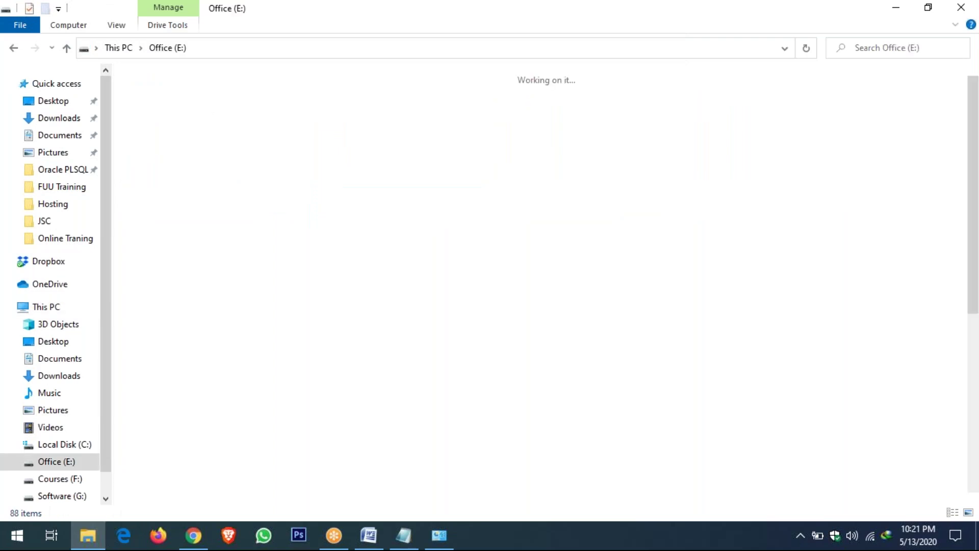
key("ctrl+shift+n")
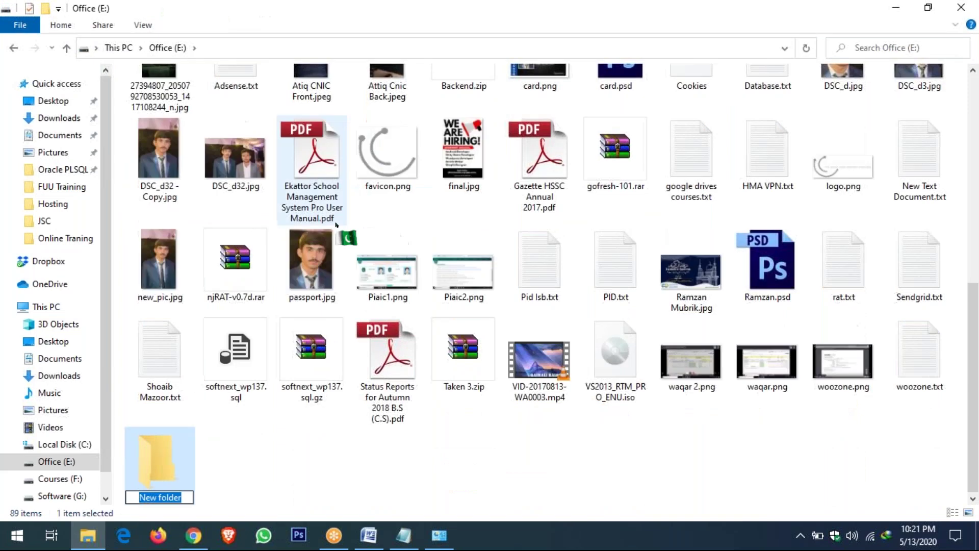
type("Training")
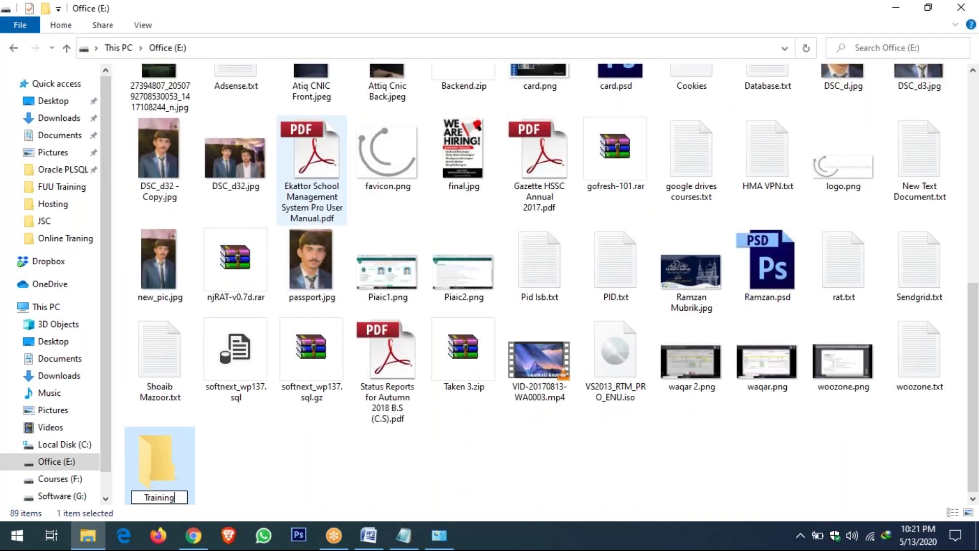
key("Return")
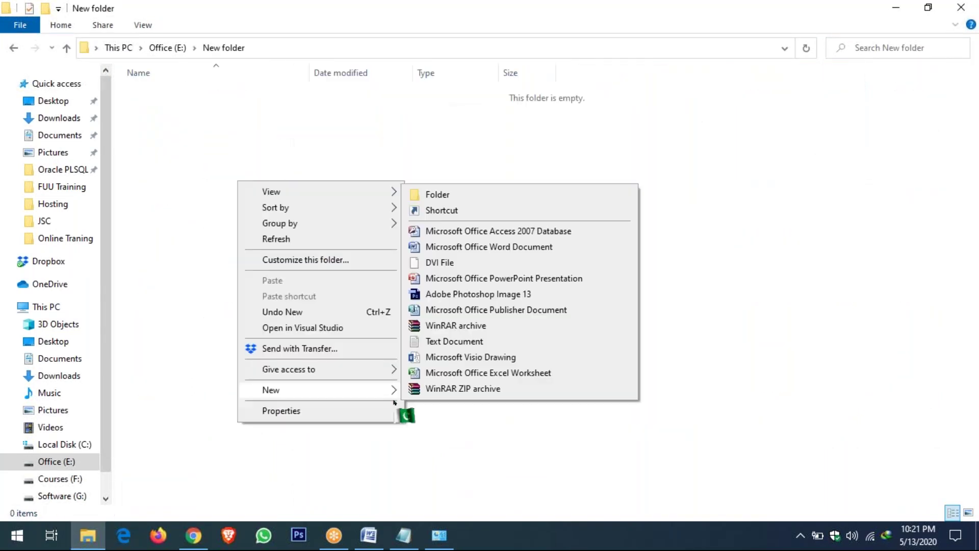
left_click(465, 423)
Launch Notepad through Run and type 'Hejsdk'
key("super+r")
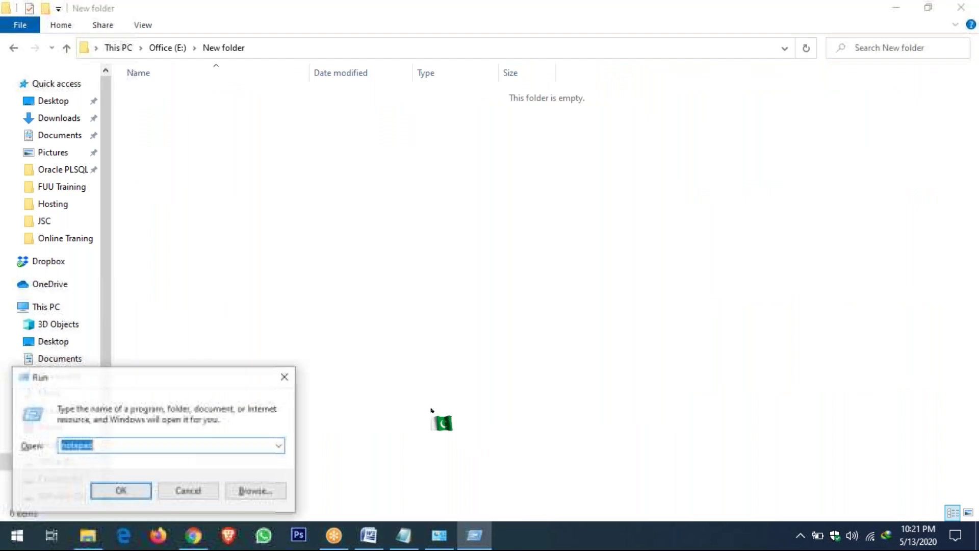
left_click(123, 491)
left_click_drag(430, 272, 343, 186)
type("Hejsdk")
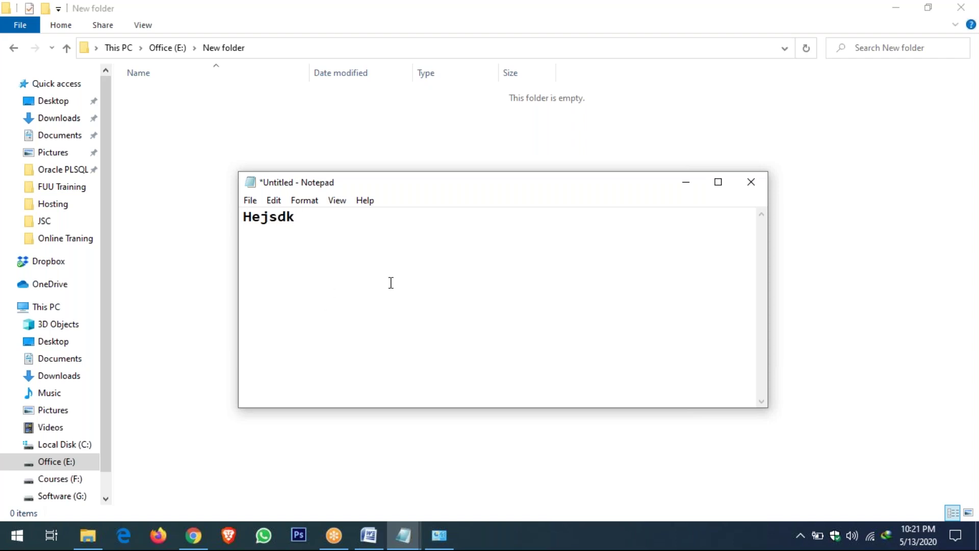
Start saving the note and browse to New folder on Office (E:)
key("ctrl+s")
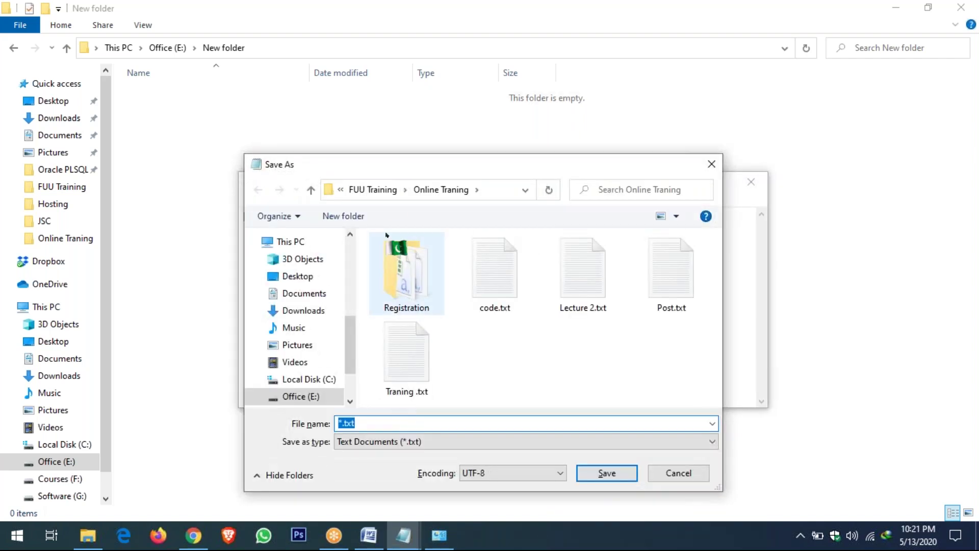
left_click(380, 192)
left_click(377, 190)
left_click(456, 334)
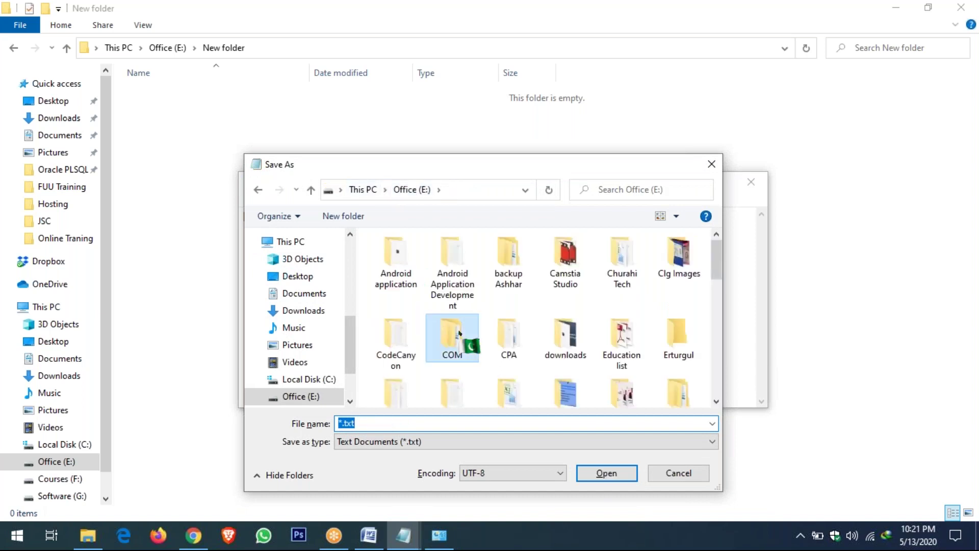
scroll(459, 334, "down", 5)
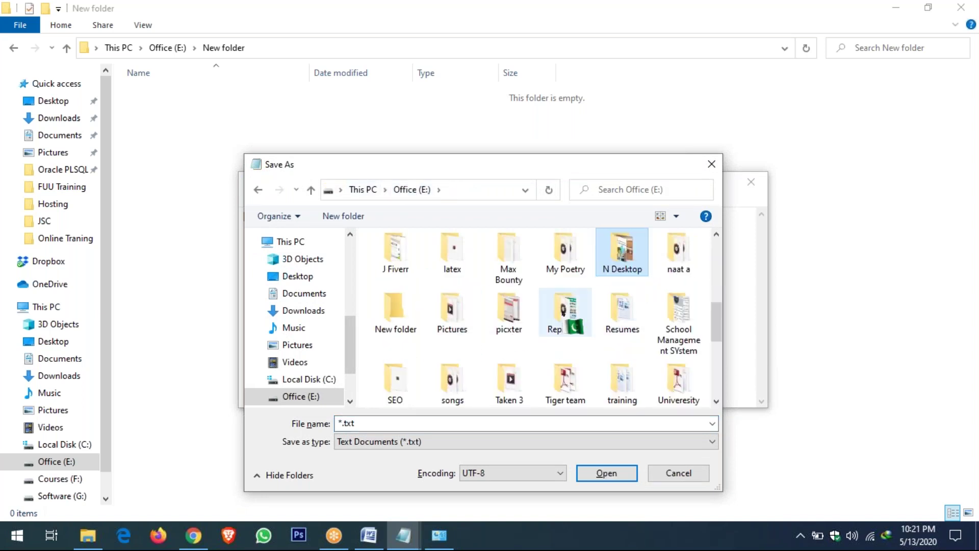
left_click(396, 313)
double_click(396, 313)
Save it there under the mistyped name index.htlm as a text file
triple_click(393, 424)
type("index.htym")
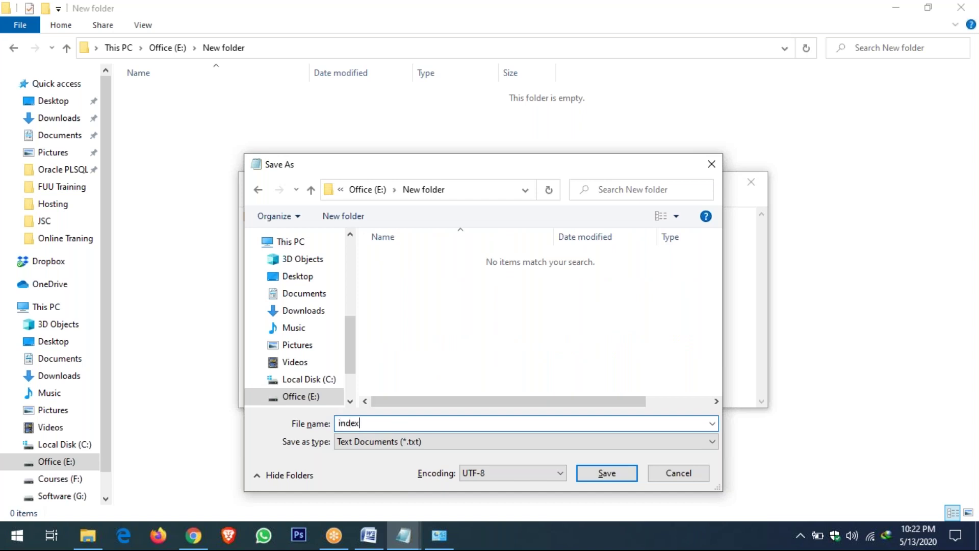
key("BackSpace")
key("BackSpace")
type("ml")
key("BackSpace")
key("BackSpace")
key("BackSpace")
type("tm")
key("BackSpace")
type("lm")
left_click(593, 473)
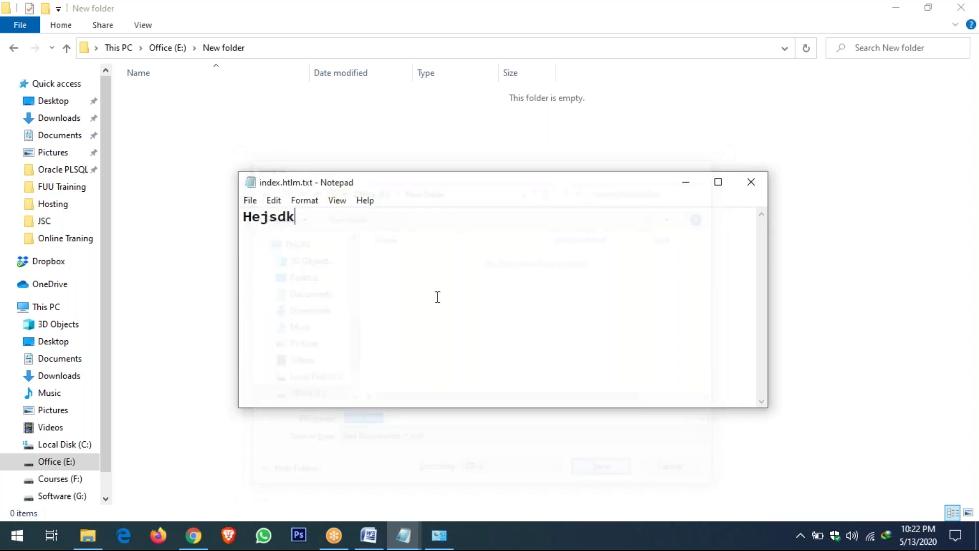
Re-save as index.html with type All Files and open it in Chrome
left_click_drag(279, 183, 199, 119)
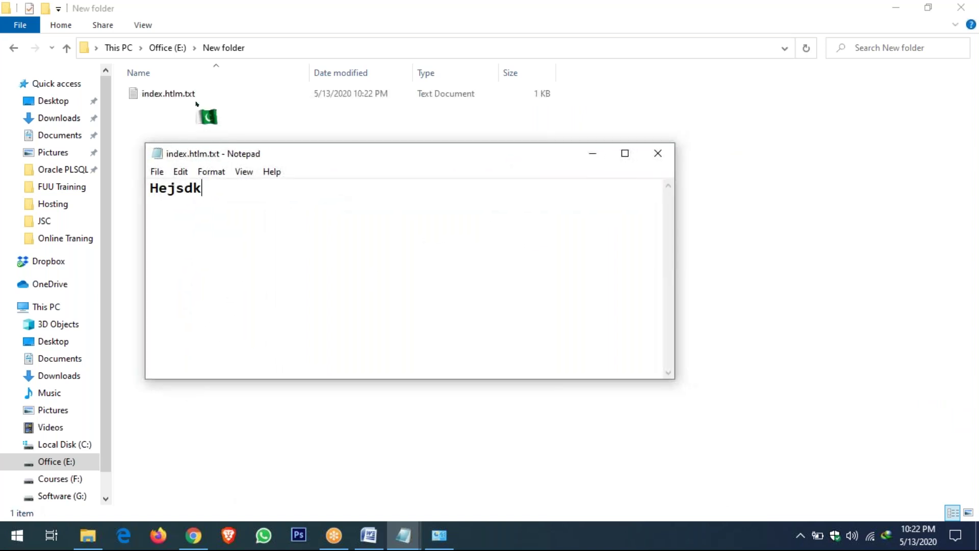
left_click(157, 173)
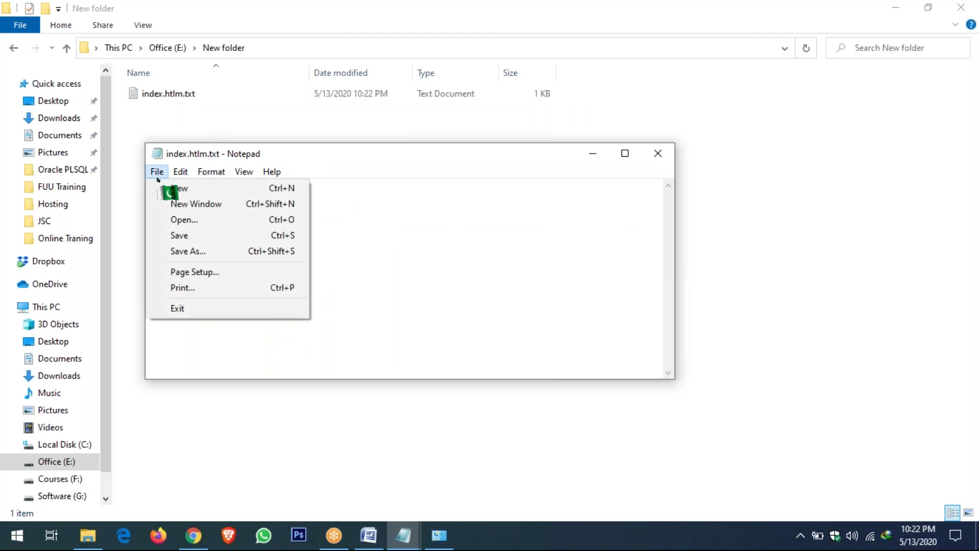
left_click(187, 251)
left_click(316, 441)
left_click(311, 465)
type("i")
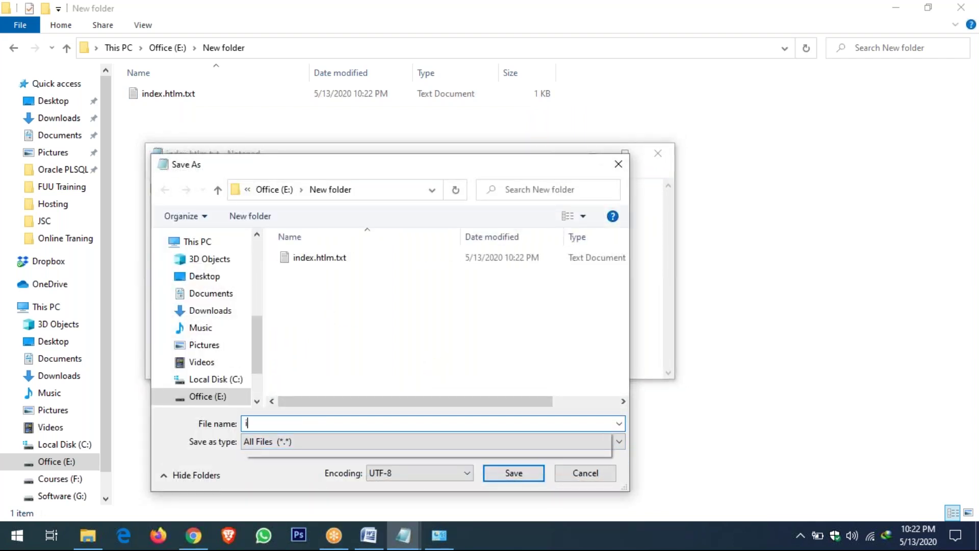
type("ndex.html")
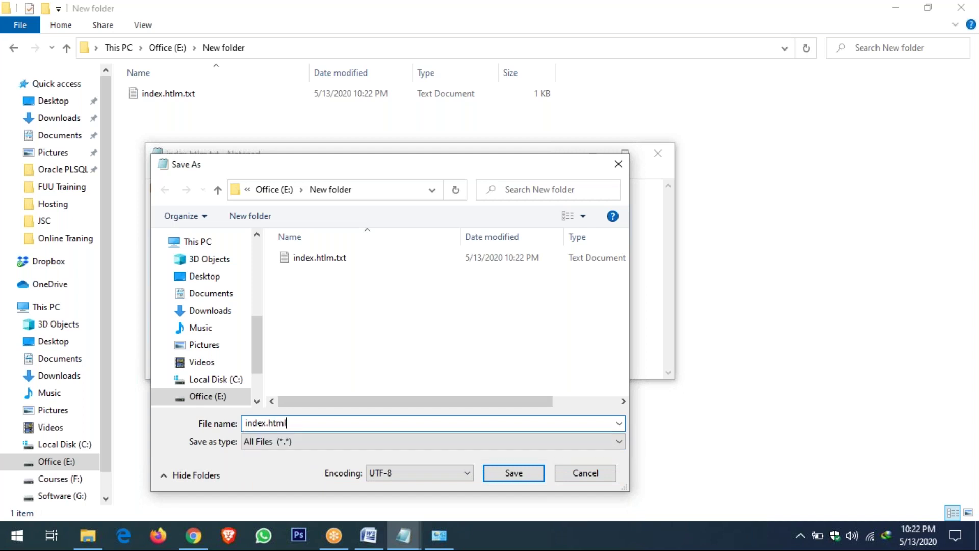
key("Return")
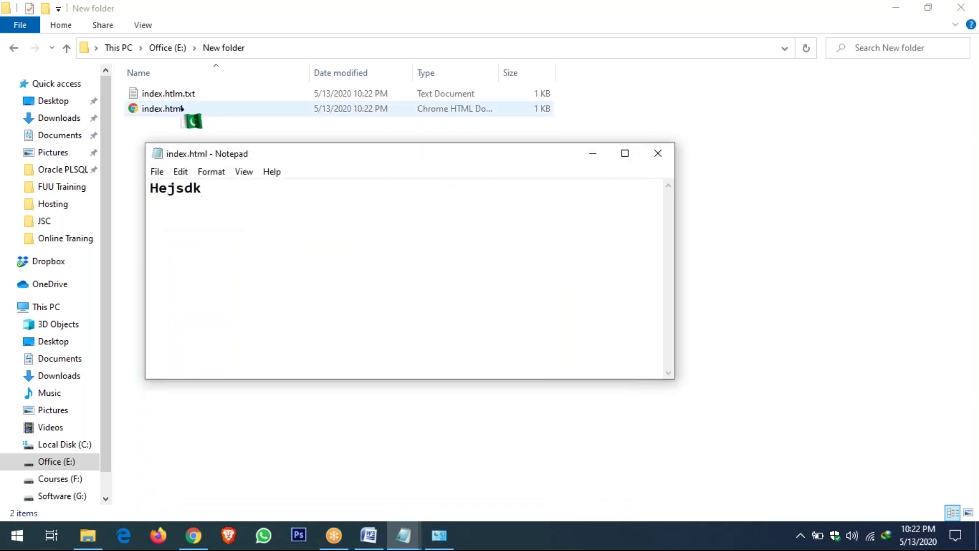
double_click(171, 108)
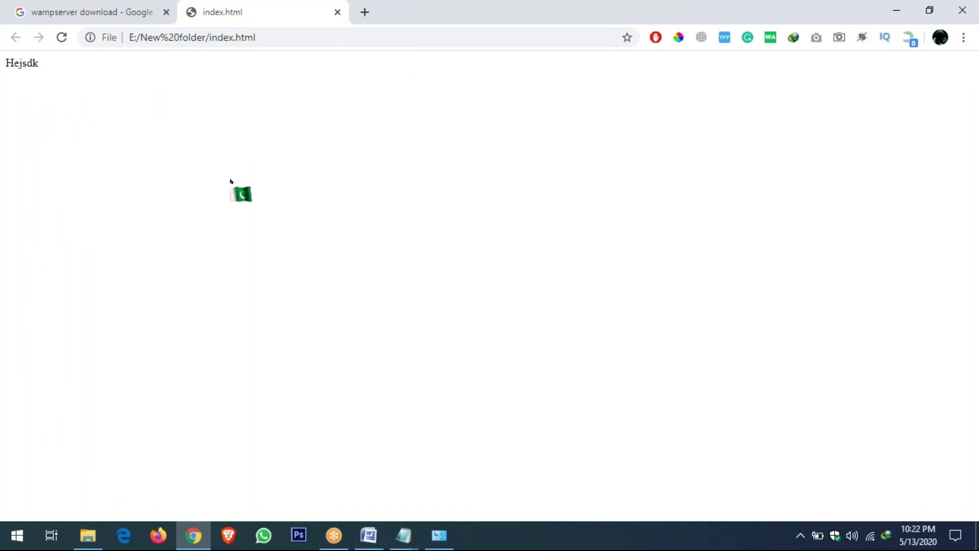
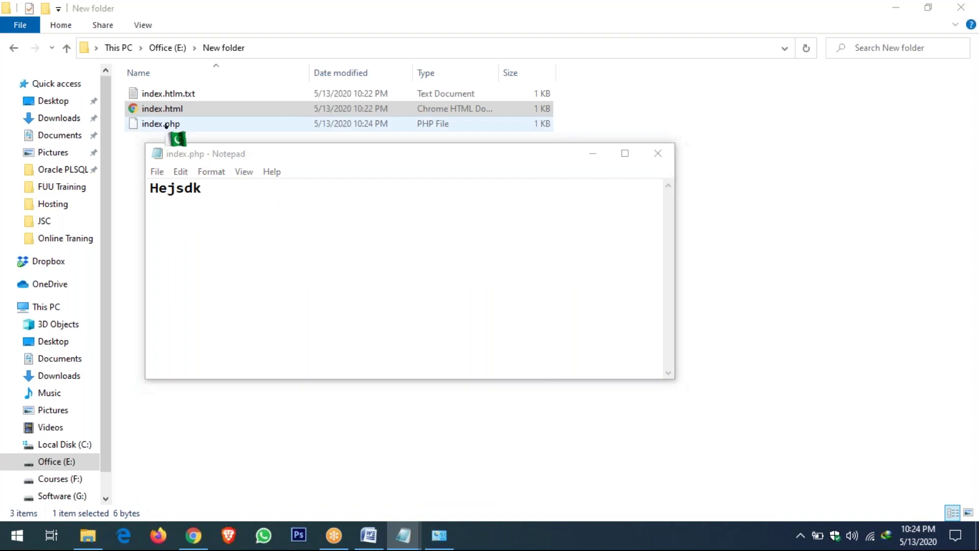
Bring up the context menu for index.php in the New folder
right_click(168, 130)
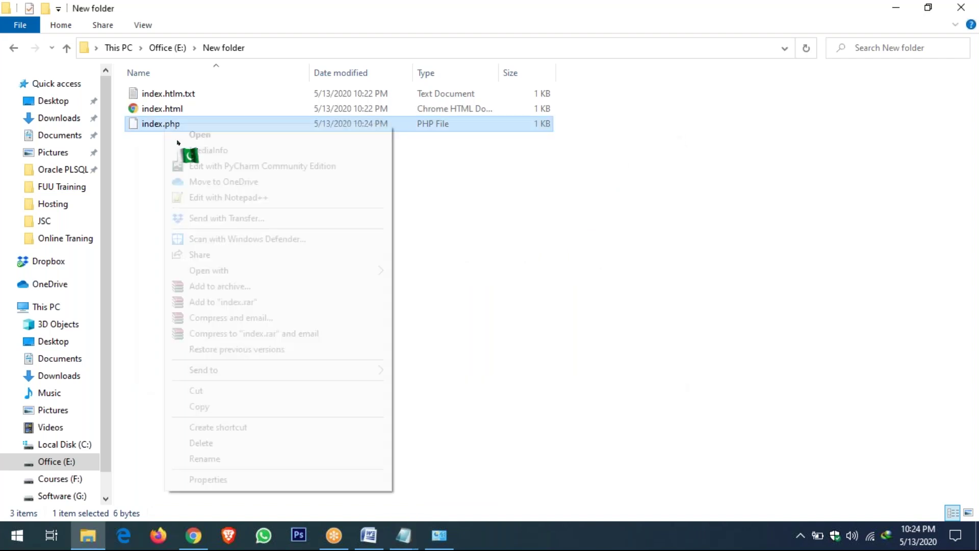
View index.php (Hejsdk) in Google Chrome, then close its tab and the index.html tab
mouse_move(361, 270)
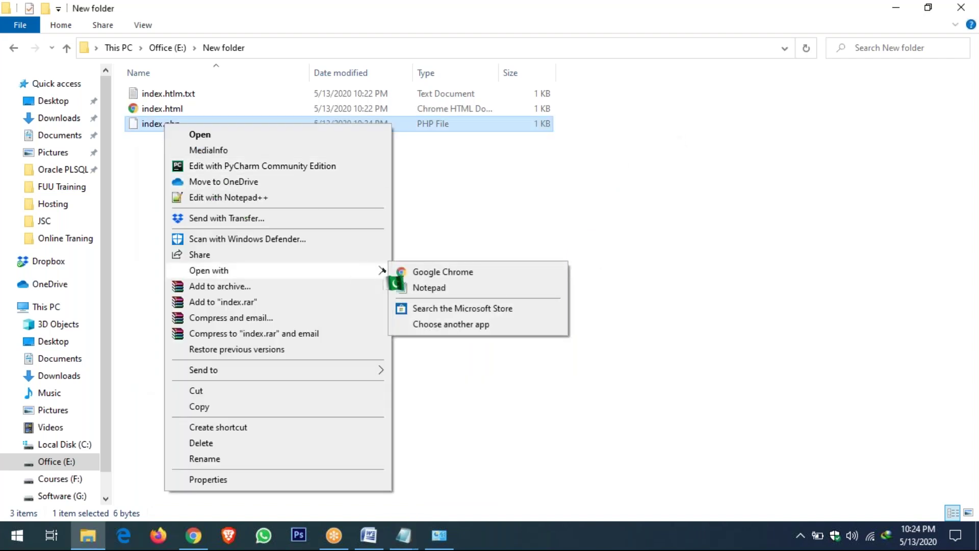
left_click(440, 272)
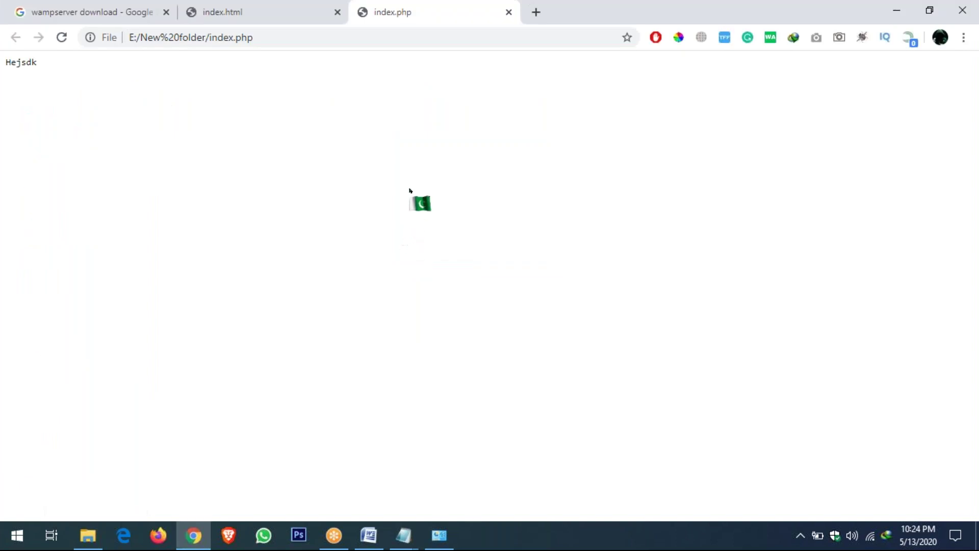
right_click(365, 21)
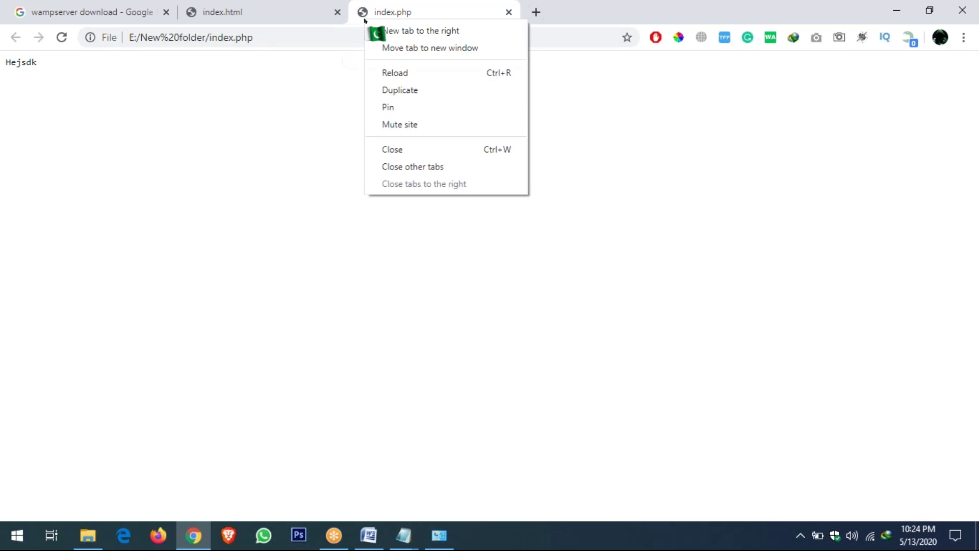
left_click(399, 149)
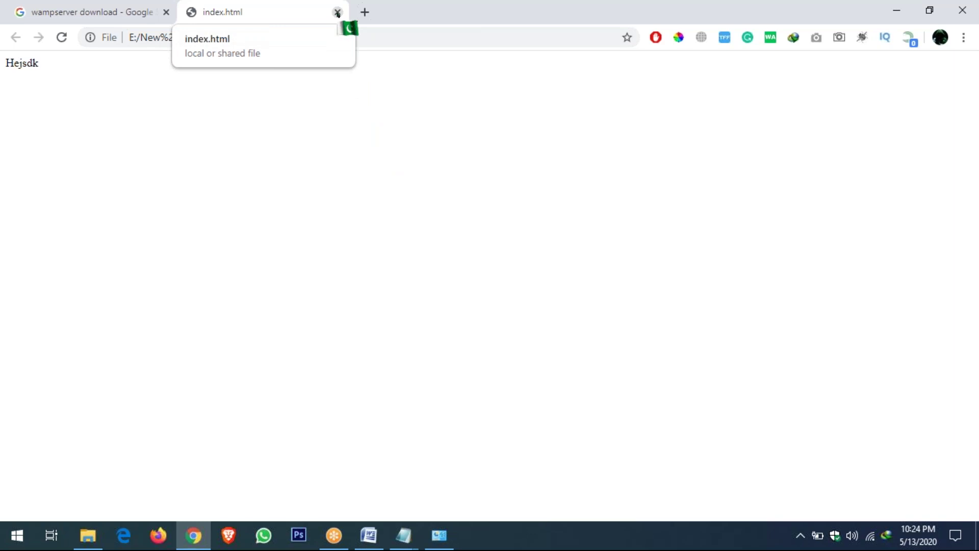
left_click(337, 12)
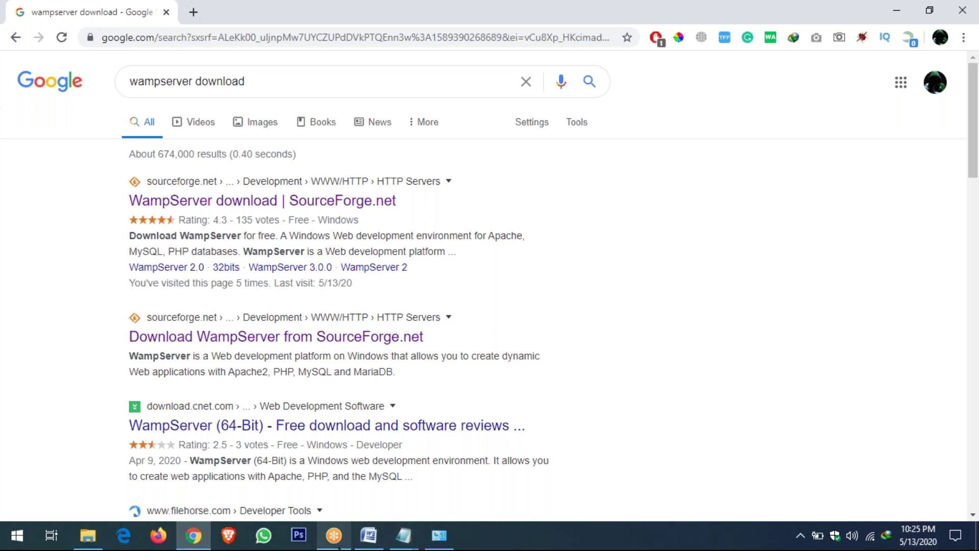
mouse_move(366, 542)
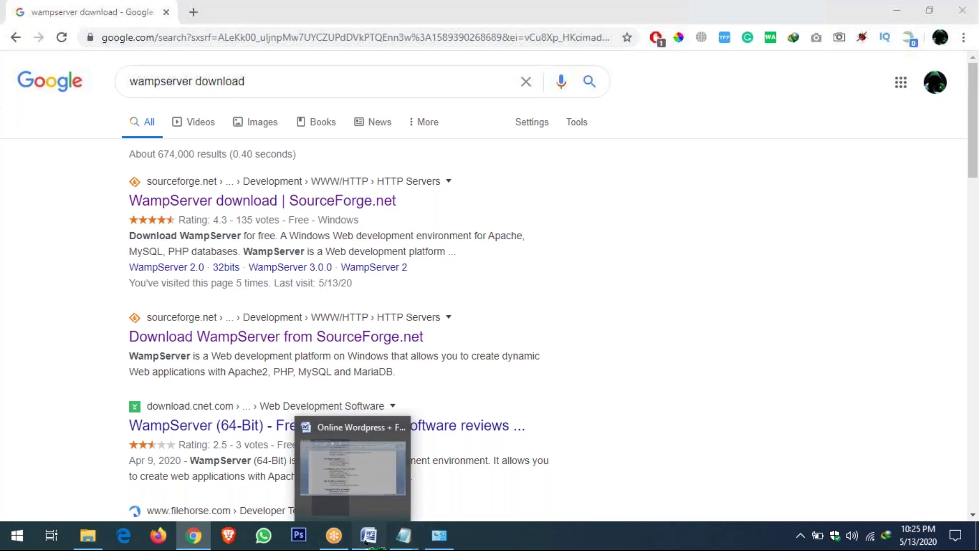
left_click(366, 542)
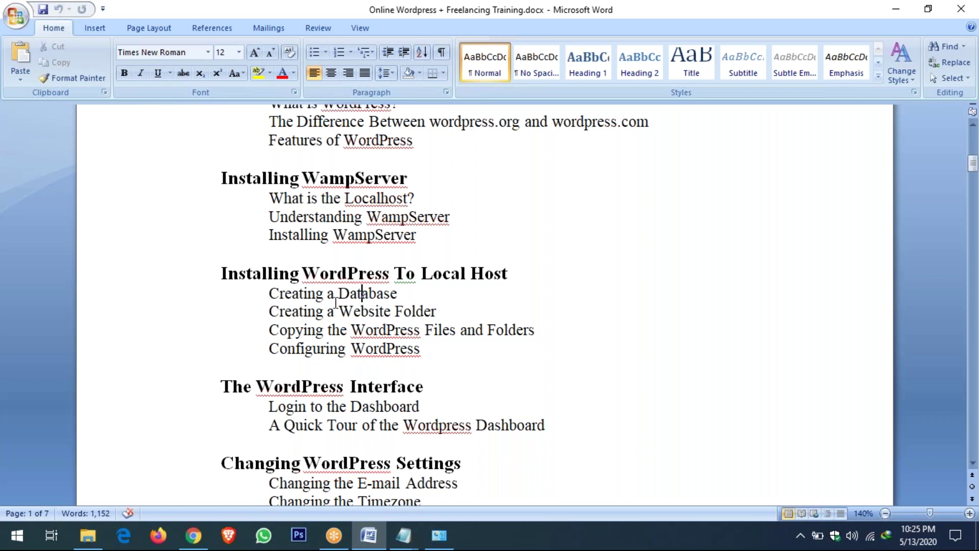
left_click_drag(270, 296, 380, 288)
left_click(338, 291)
left_click(329, 272)
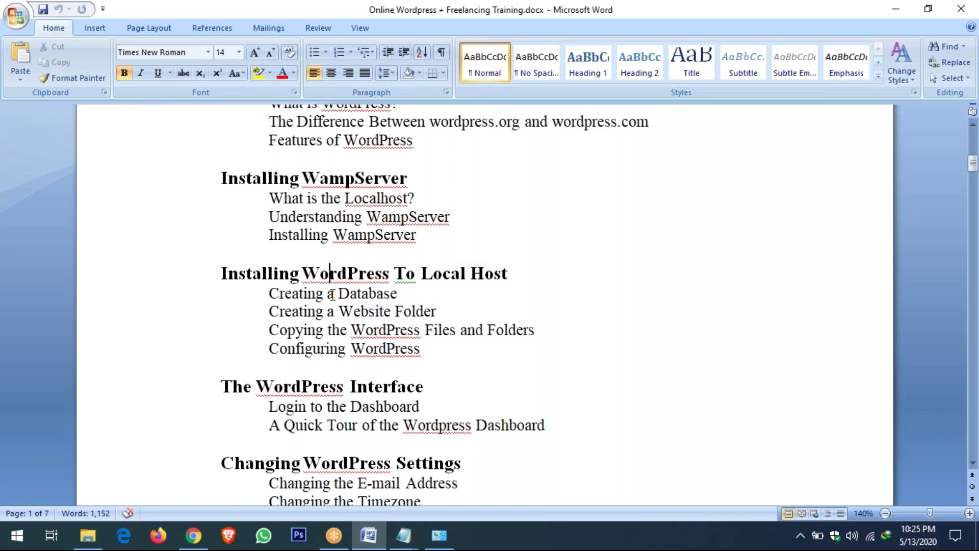
scroll(332, 296, "down", 1)
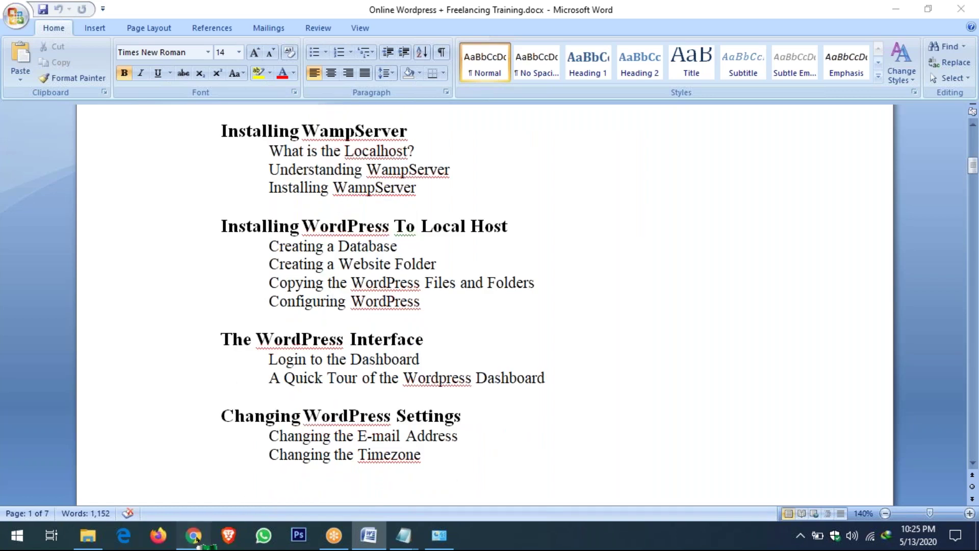
left_click(193, 535)
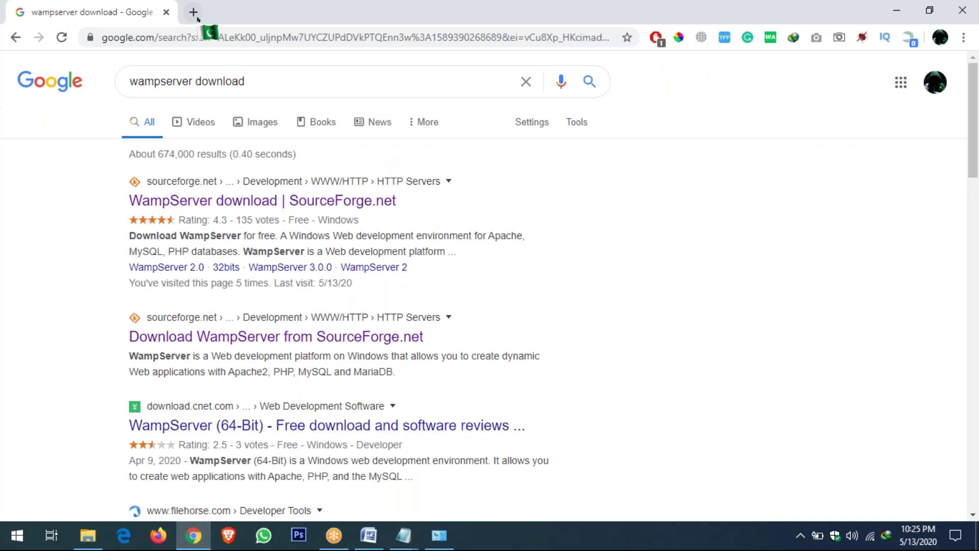
Load localhost in a new tab and open phpMyAdmin from the WampServer Tools list
left_click(193, 12)
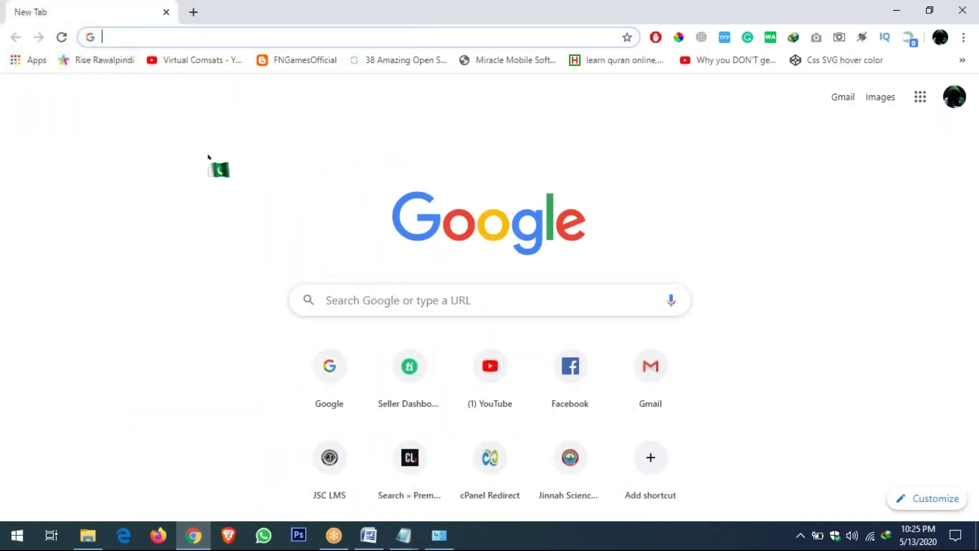
type("localhost")
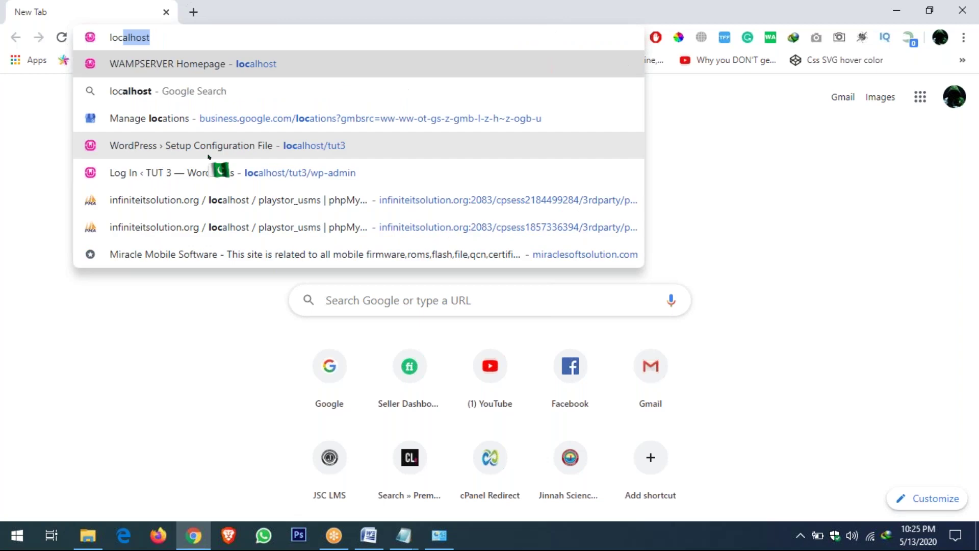
key("Return")
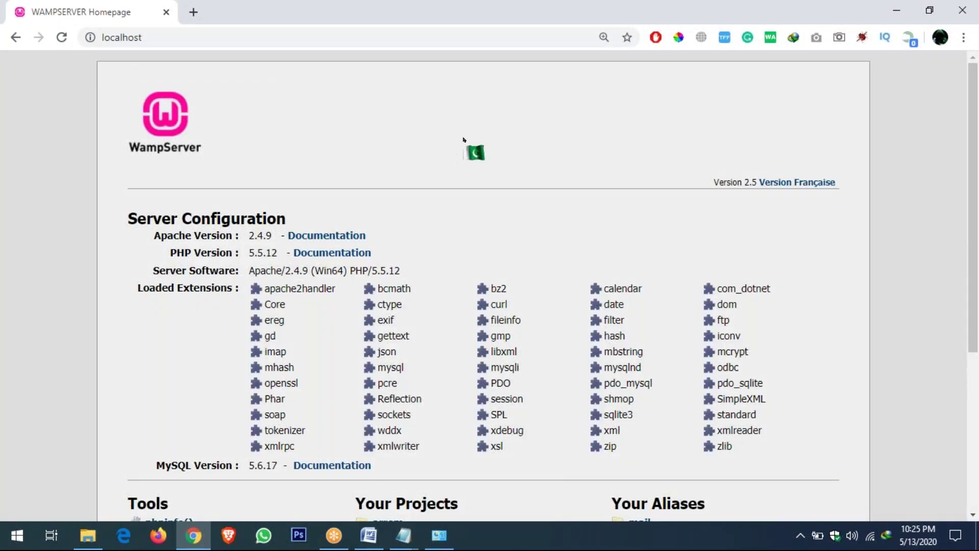
scroll(464, 140, "down", 5)
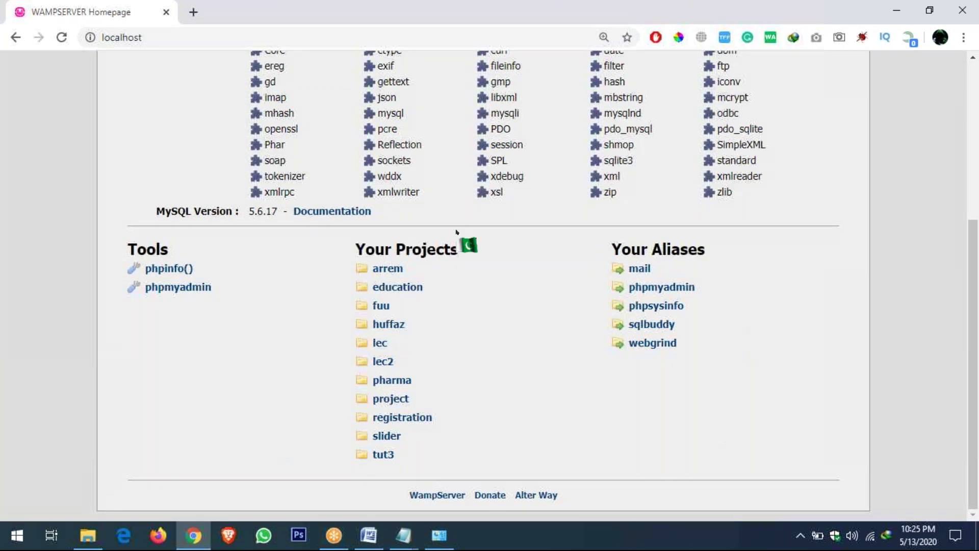
left_click(185, 38)
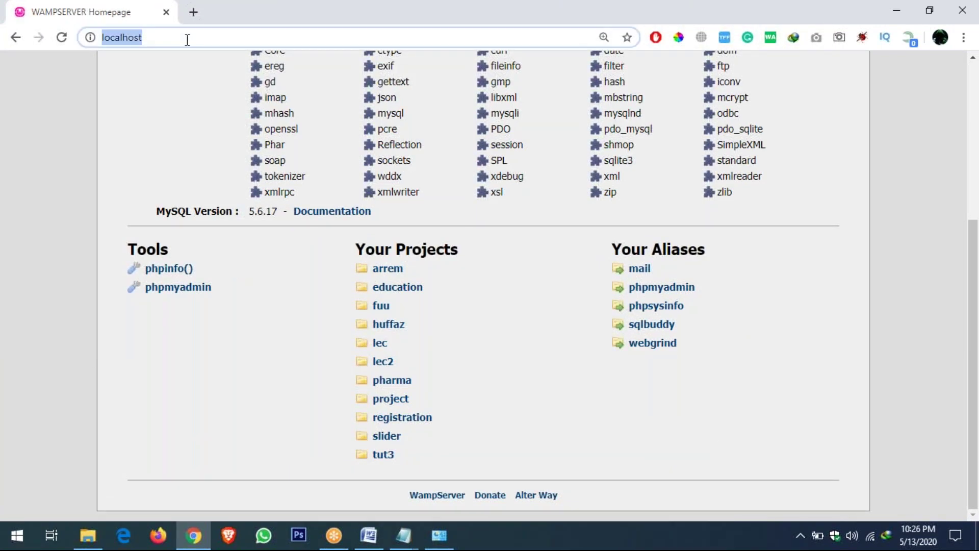
left_click(179, 294)
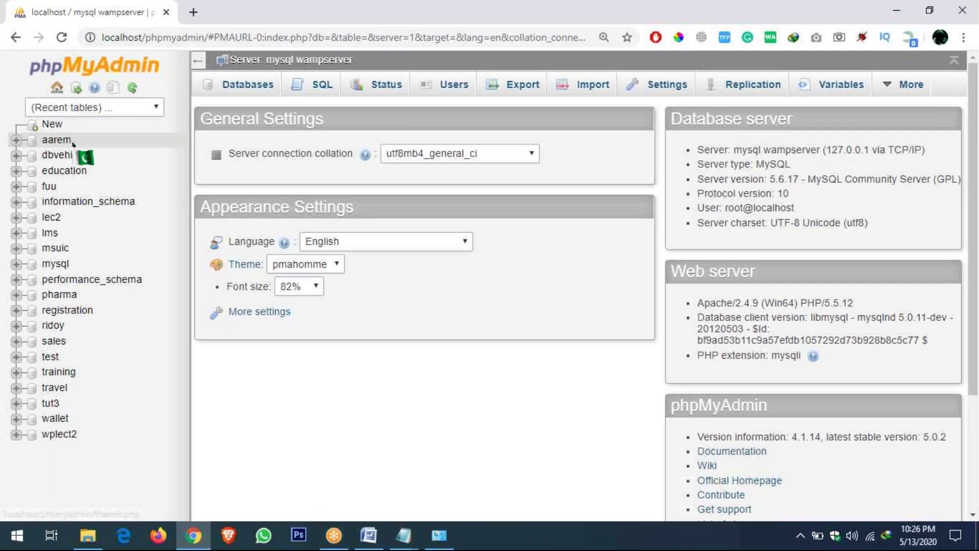
On the Databases page, enter lecture3 as the new database name and select it
left_click(73, 144)
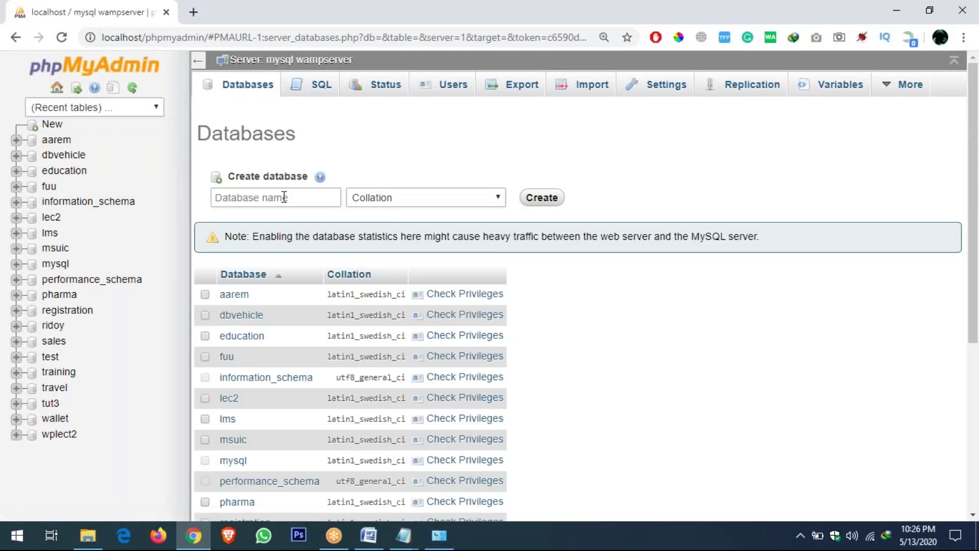
left_click(284, 198)
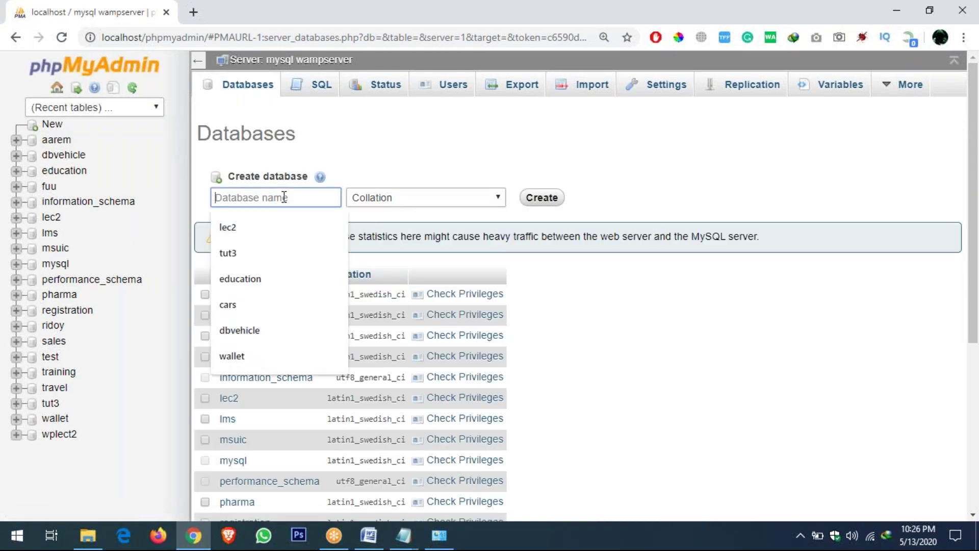
type("le")
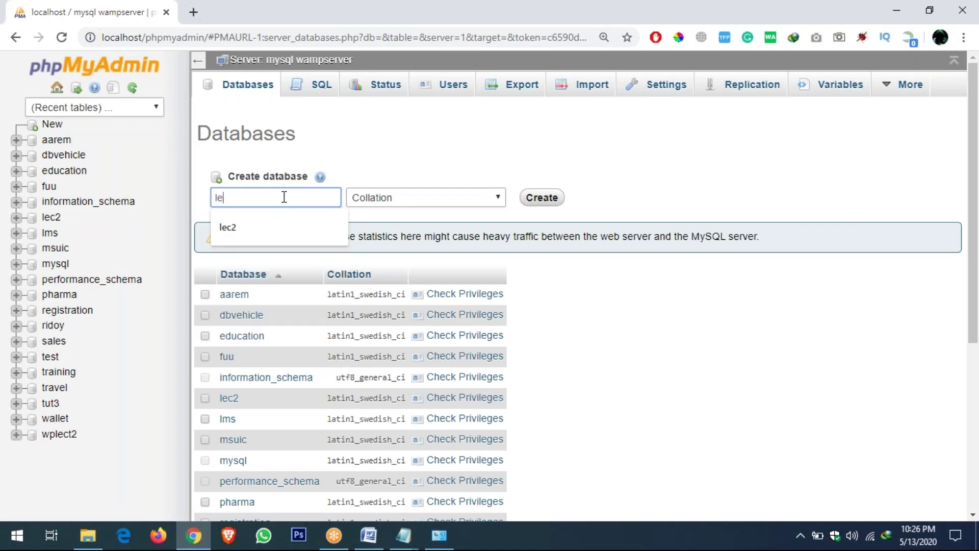
type("cture3")
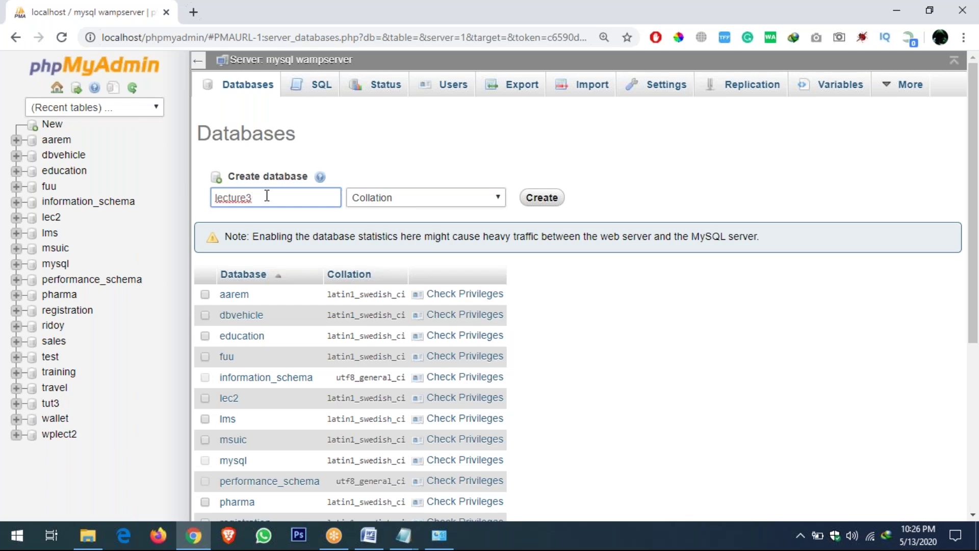
double_click(267, 195)
key("ctrl+c")
Close the old Notepad notes and paste lecture3 into a fresh Notepad note
key("super+r")
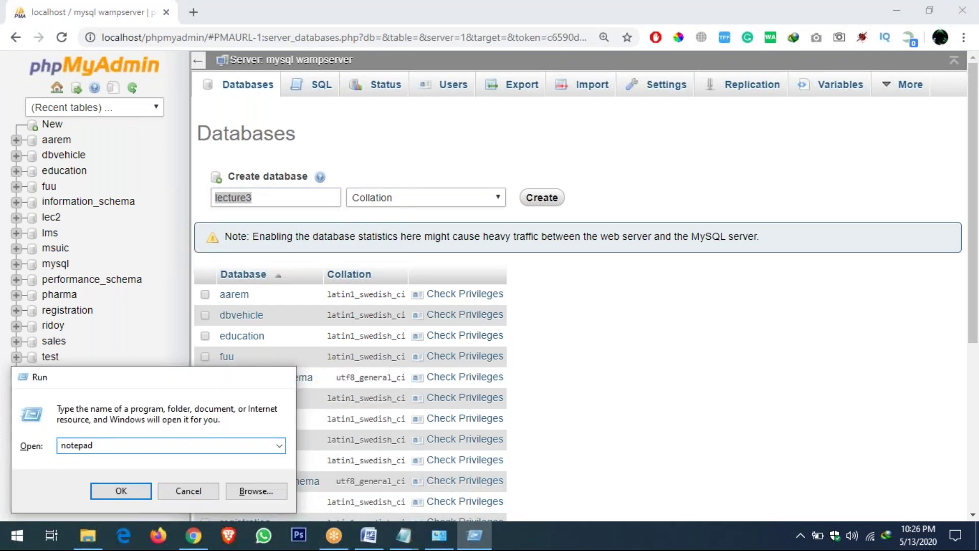
key("Escape")
mouse_move(403, 535)
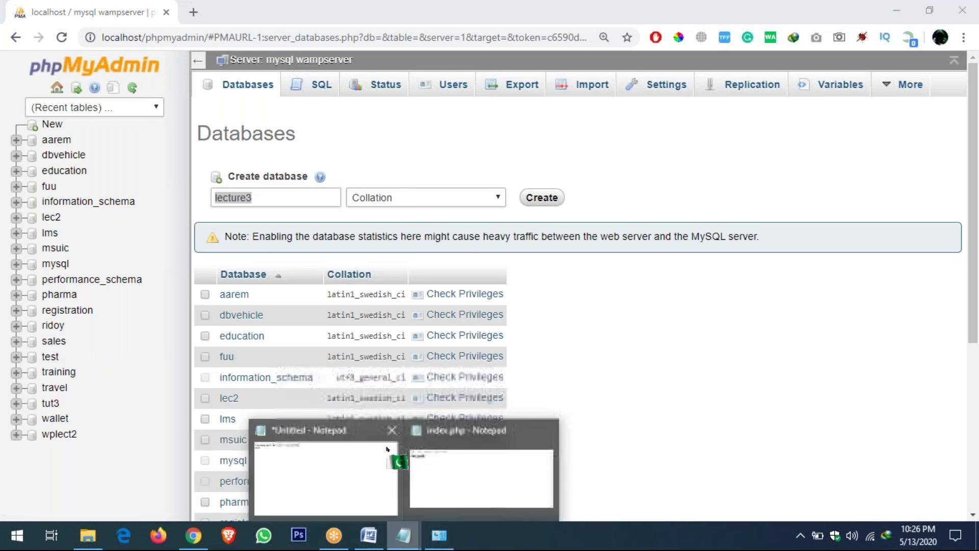
left_click(384, 436)
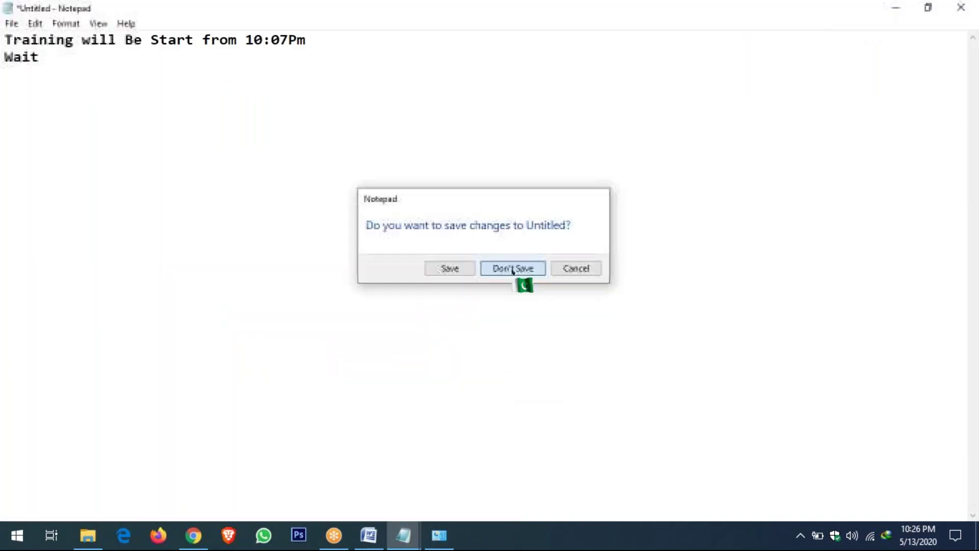
left_click(512, 269)
left_click(655, 151)
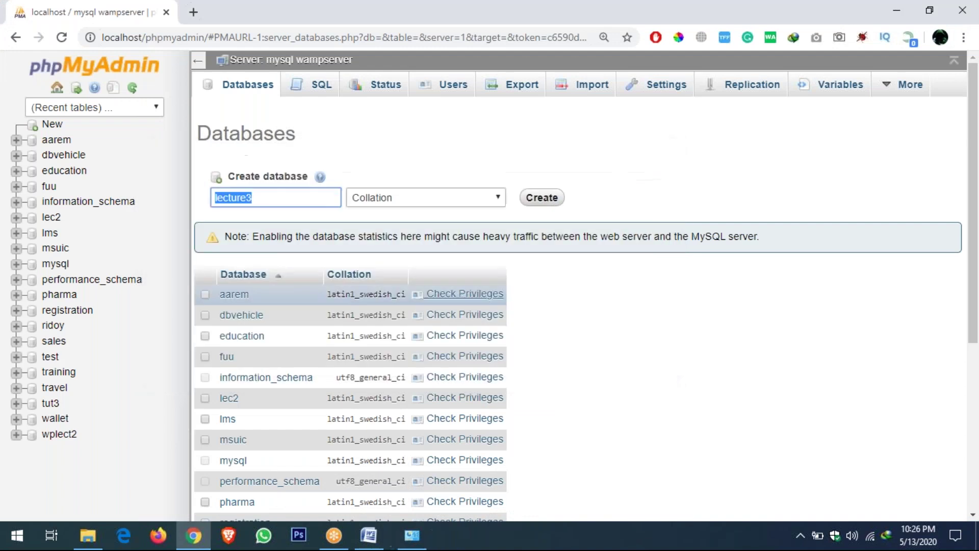
key("super+r")
key("Return")
key("ctrl+v")
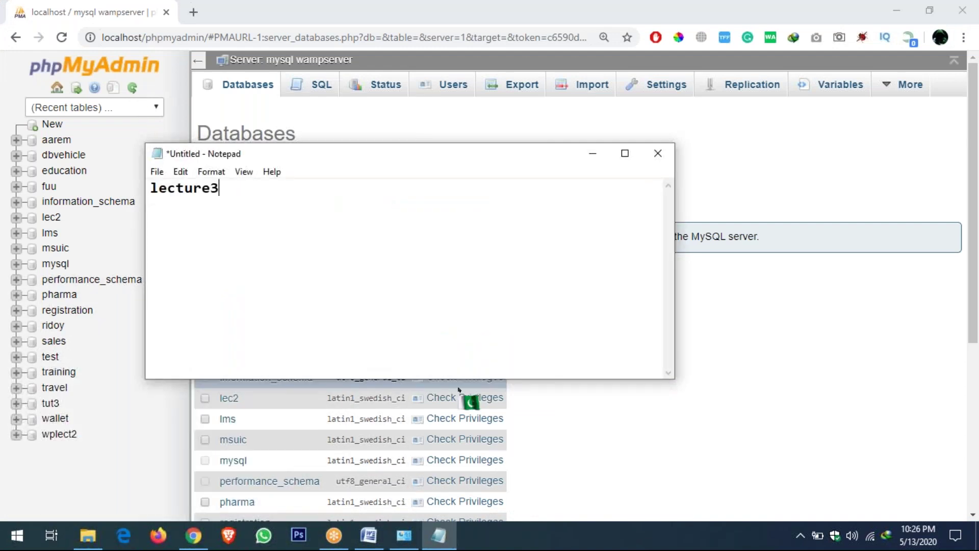
Create the lecture3 database and open it from the left tree
left_click(250, 2)
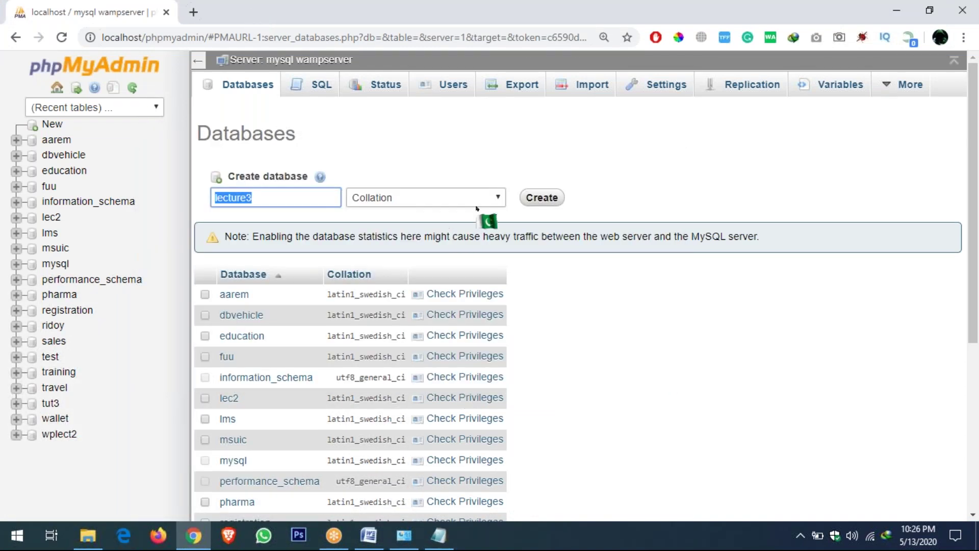
left_click(404, 171)
left_click(542, 198)
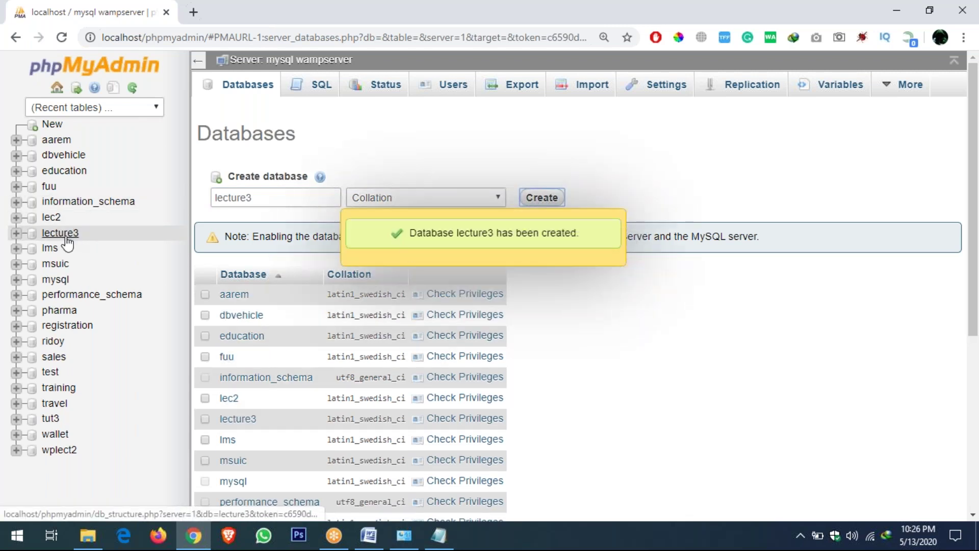
left_click(94, 234)
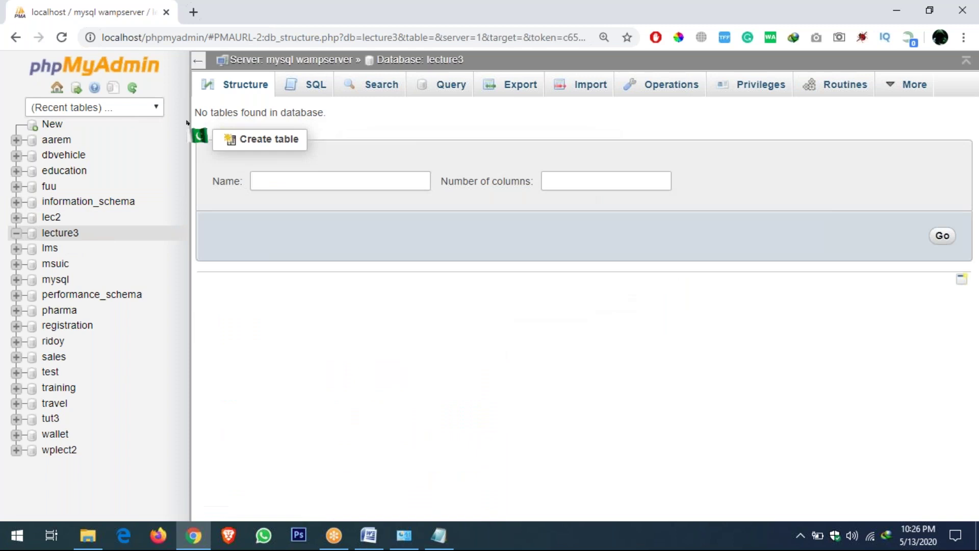
triple_click(206, 113)
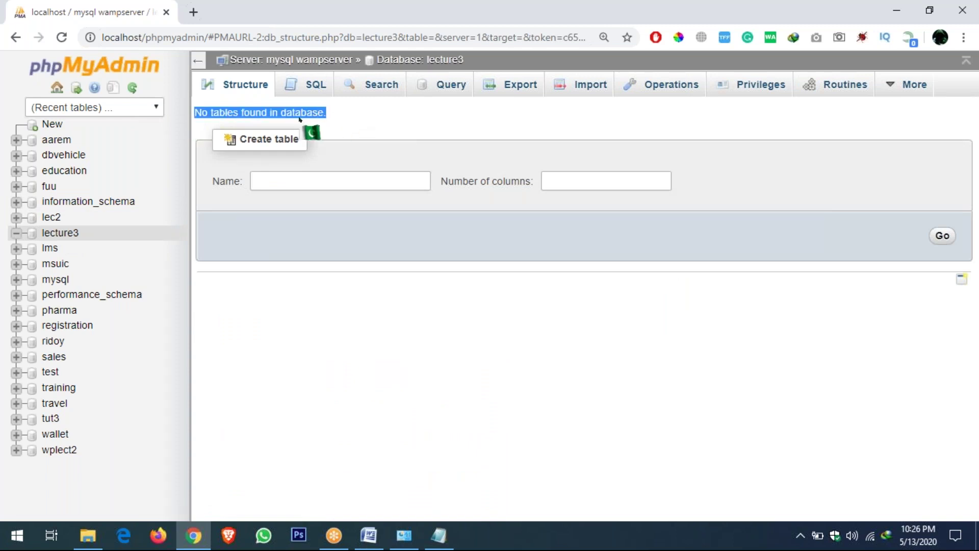
left_click(240, 113)
left_click_drag(192, 109, 301, 139)
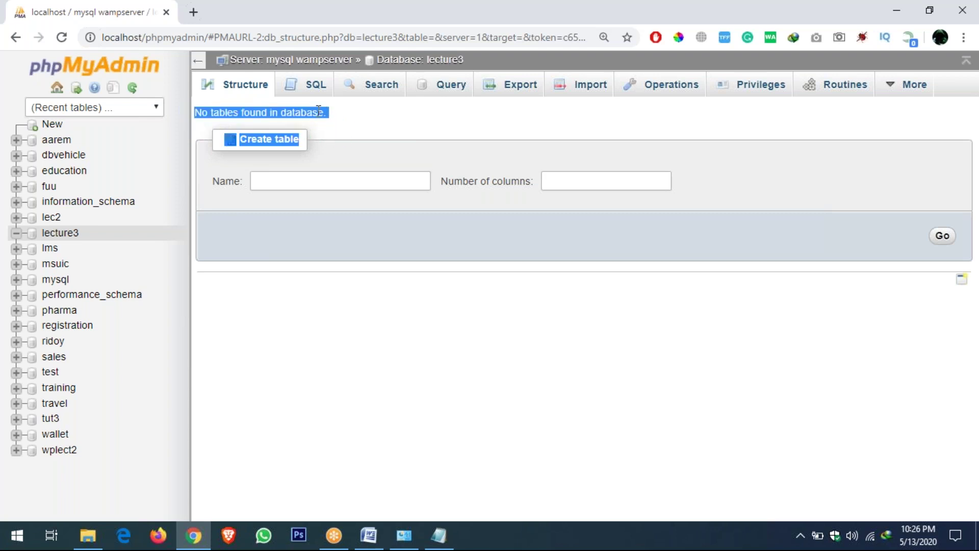
left_click(332, 118)
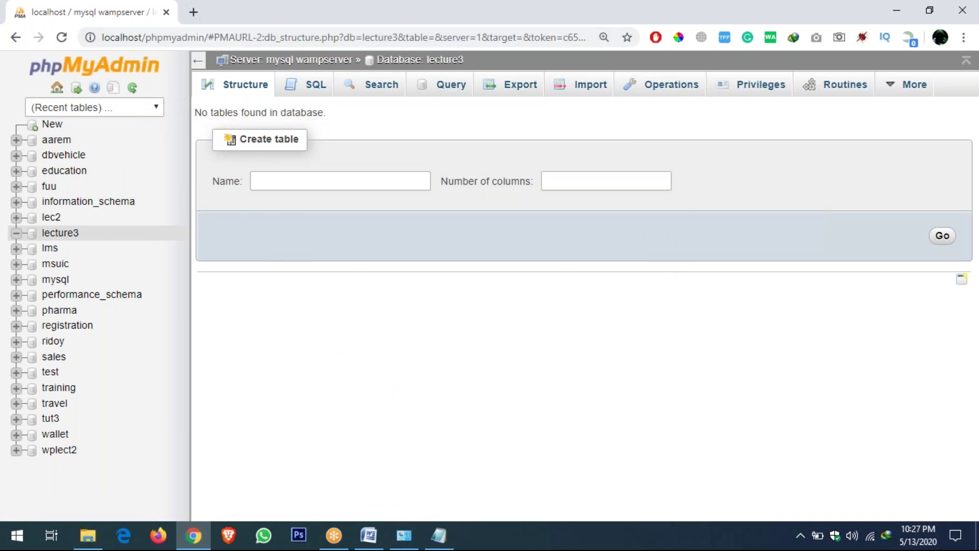
left_click(194, 12)
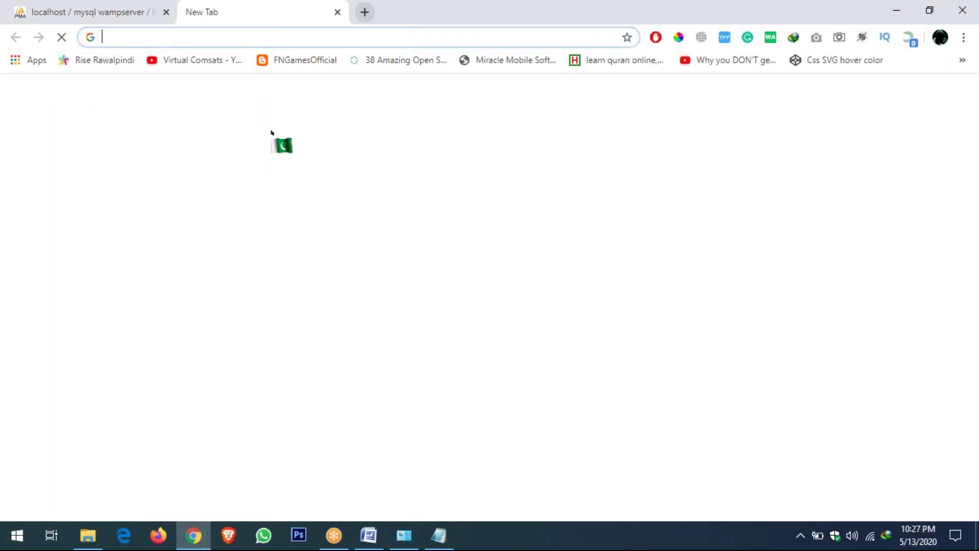
Load wordpress.org, reach the WordPress 5.4.1 download page, and cancel the duplicate latest.zip download
type("wordpress.org")
key("Return")
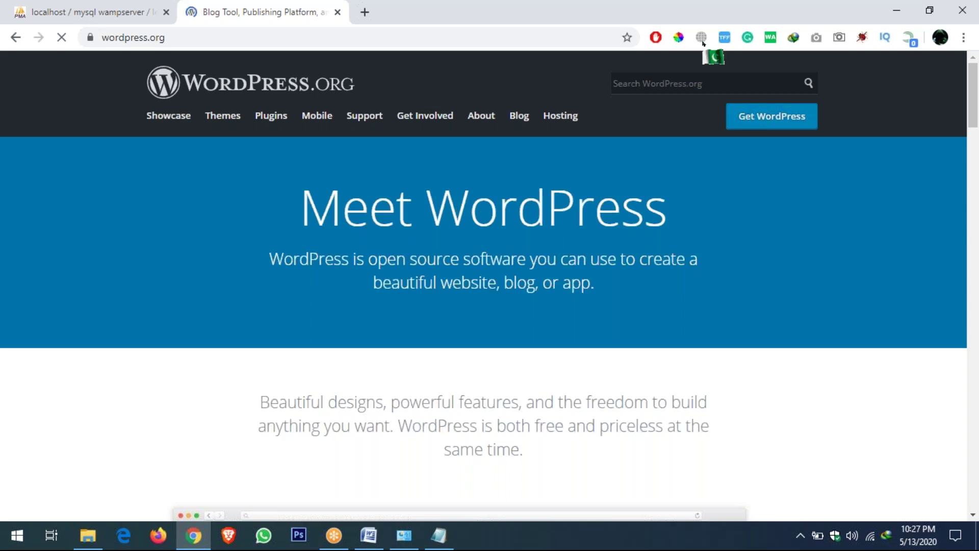
left_click(776, 126)
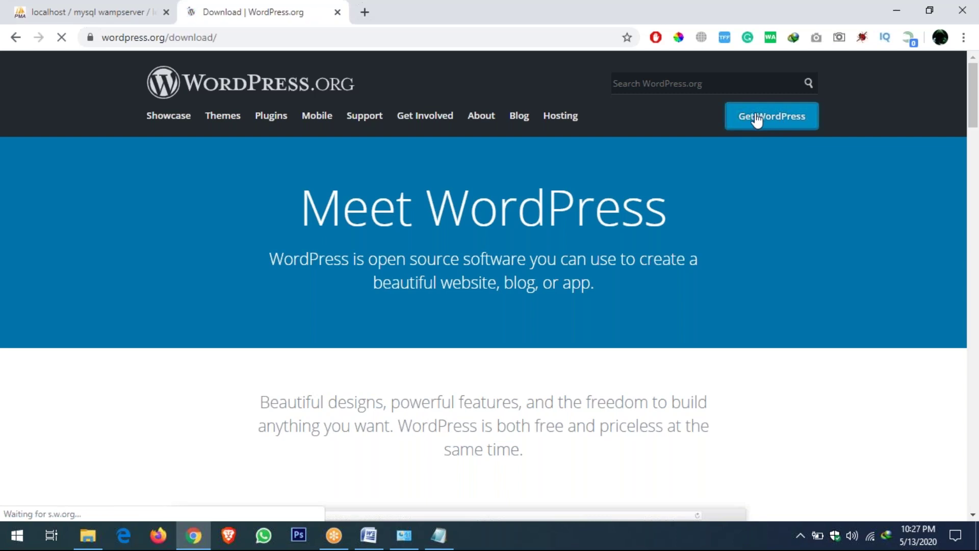
scroll(535, 322, "down", 3)
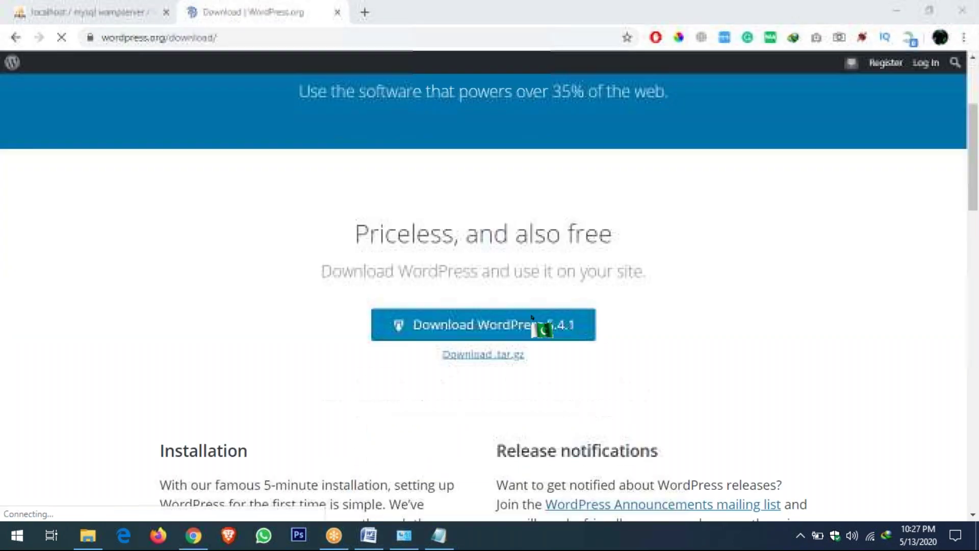
scroll(532, 317, "down", 1)
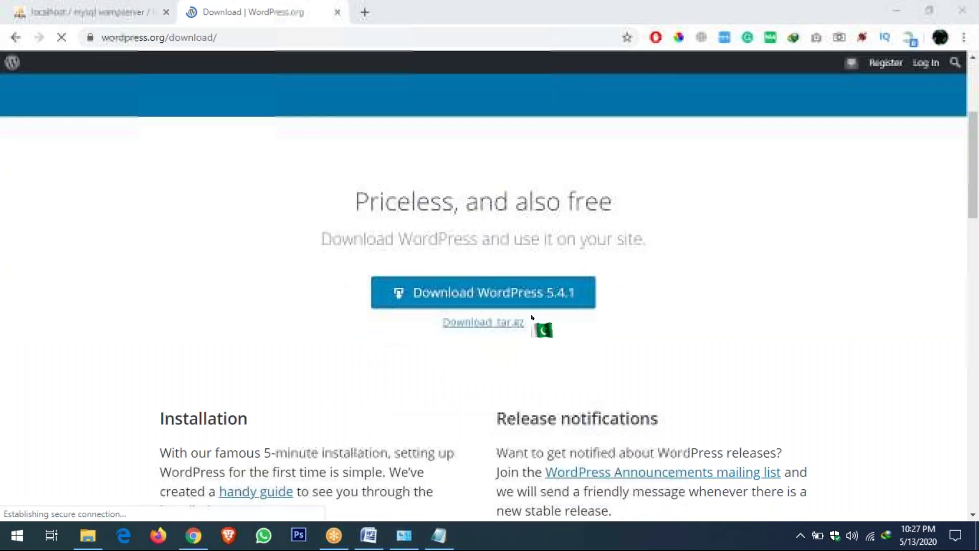
left_click(464, 303)
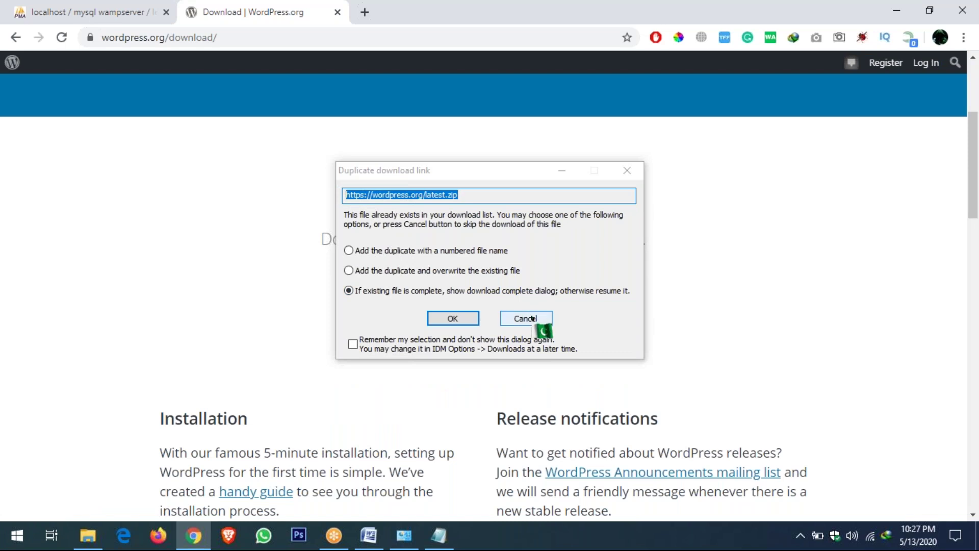
left_click(532, 318)
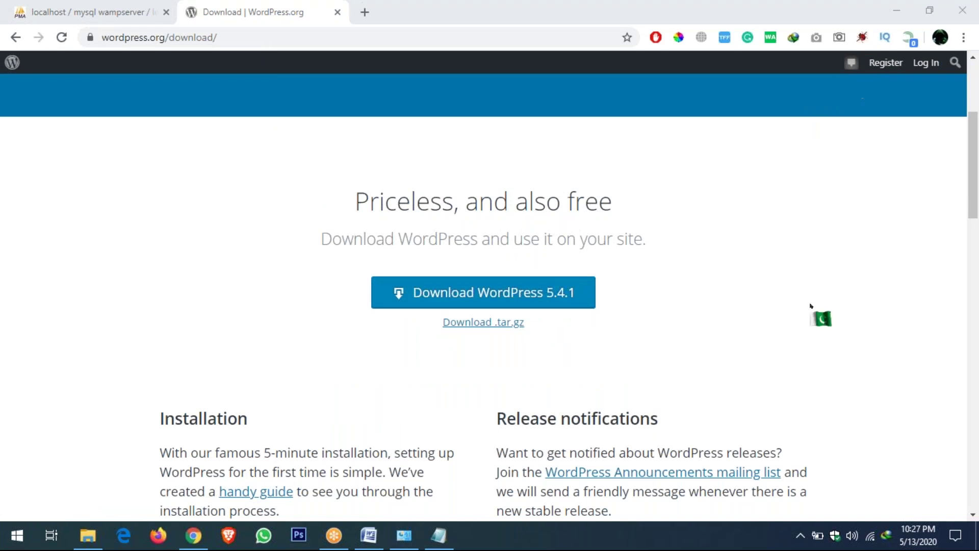
left_click(88, 534)
Copy wordpress-4.9.4.zip from Courses (F:) > Wordpress and go to Local Disk (C:)
left_click(56, 461)
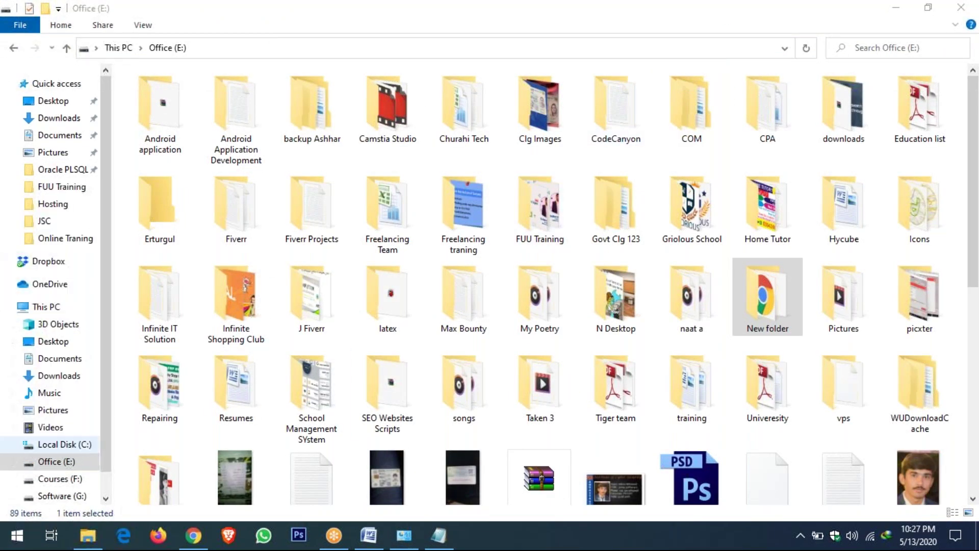
left_click(60, 496)
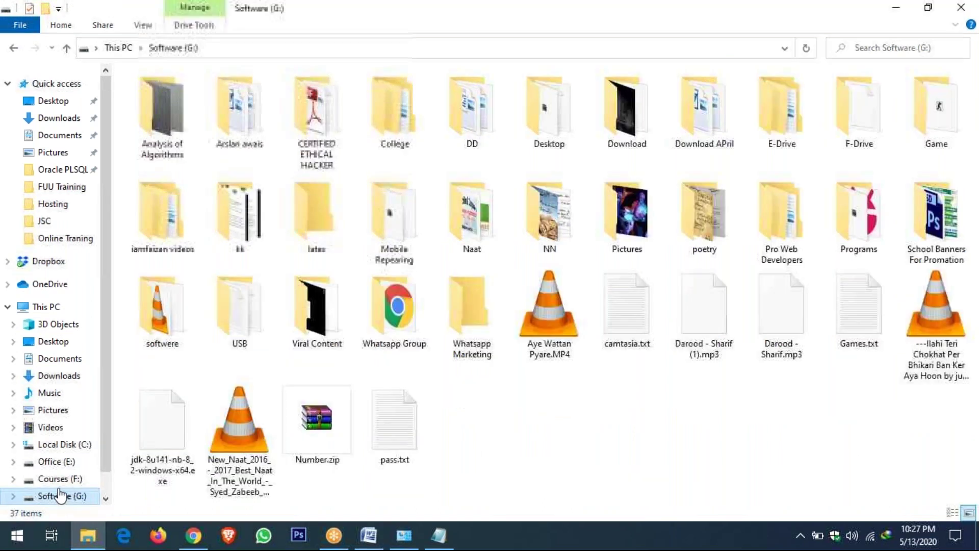
left_click(57, 479)
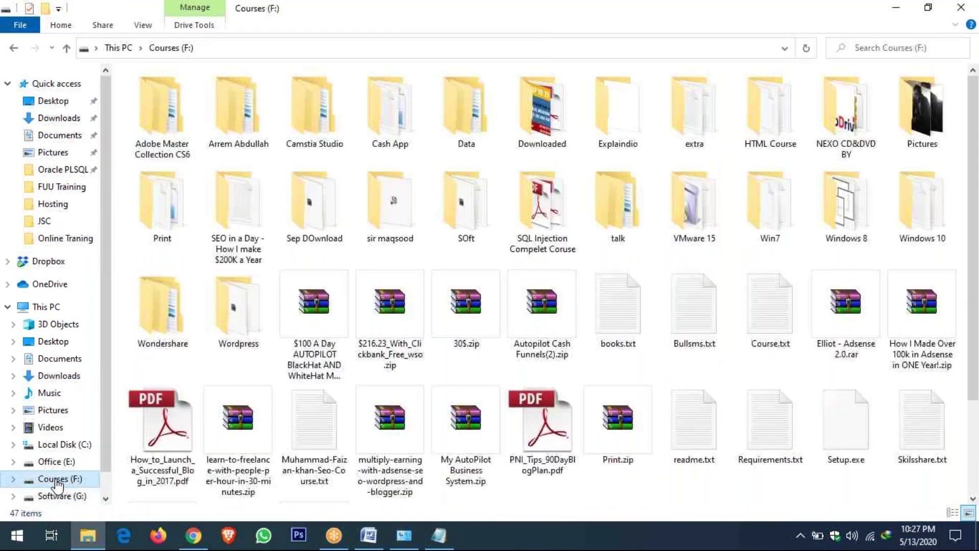
double_click(238, 306)
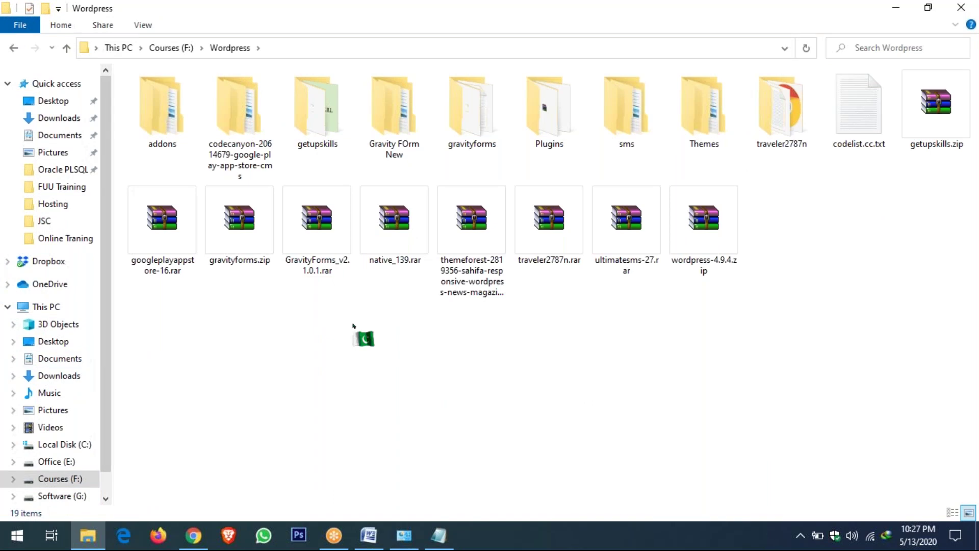
right_click(704, 255)
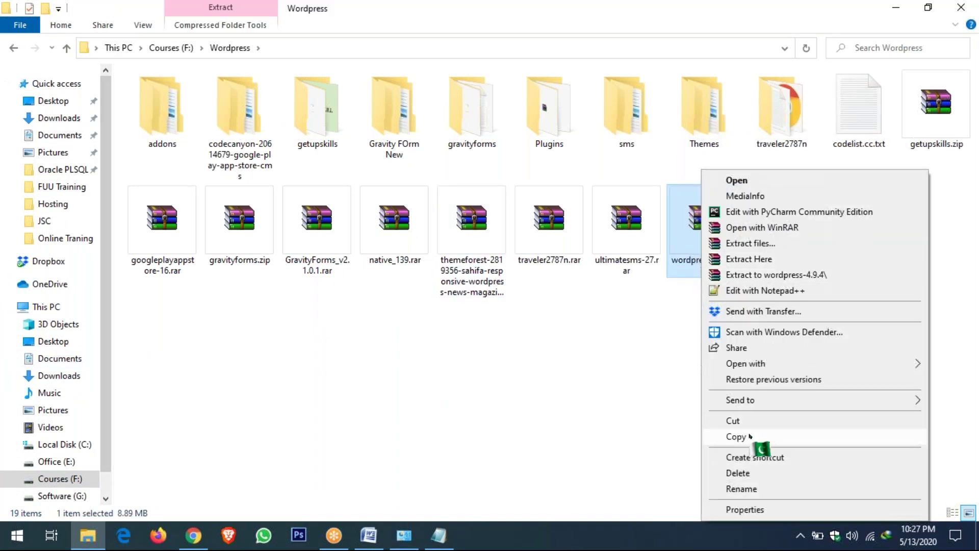
left_click(759, 438)
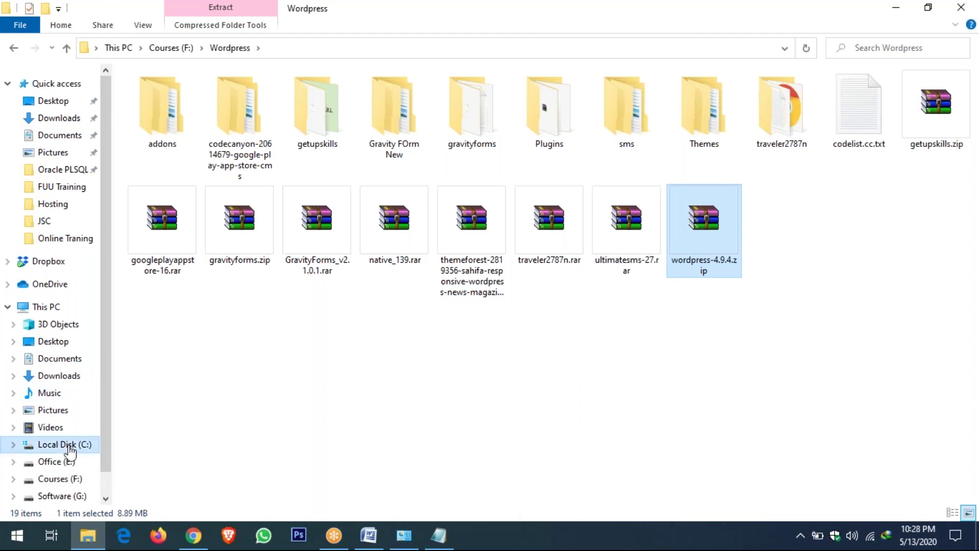
left_click(65, 450)
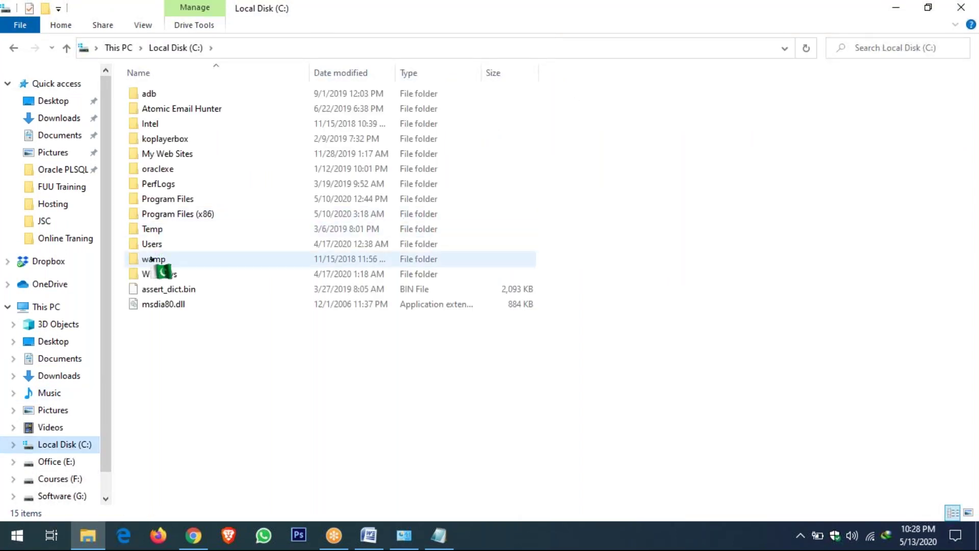
Paste the zip into C:\wamp\www, replacing the existing wordpress-4.9.4.zip
double_click(153, 259)
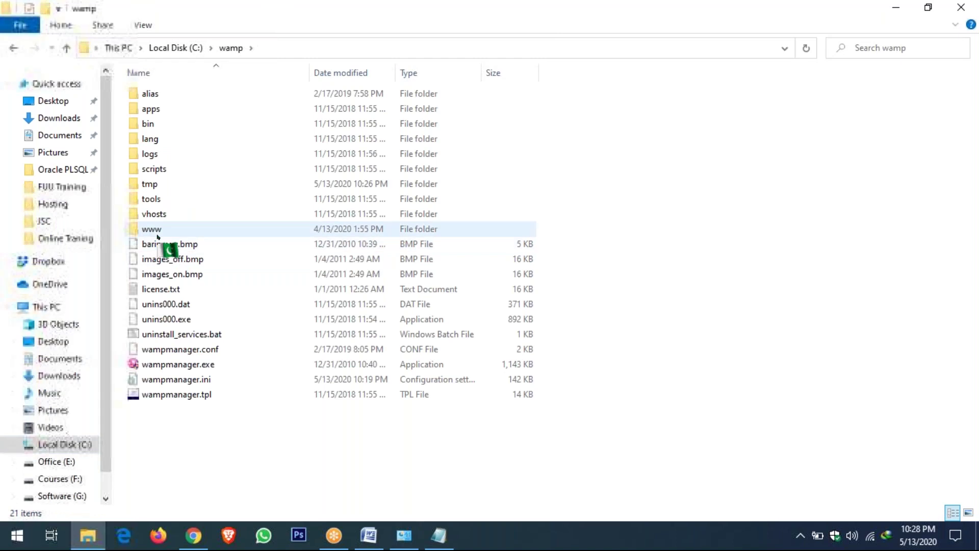
double_click(153, 229)
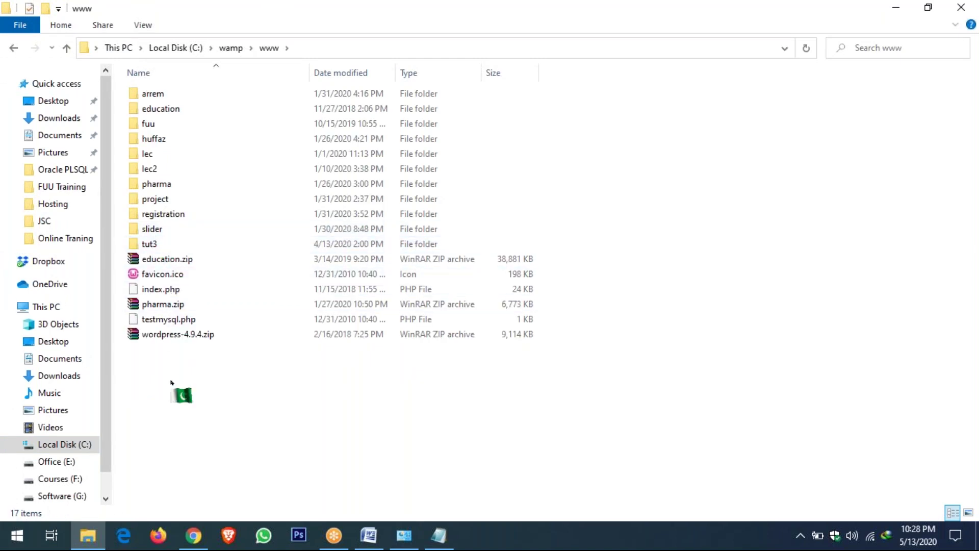
right_click(172, 382)
left_click(201, 234)
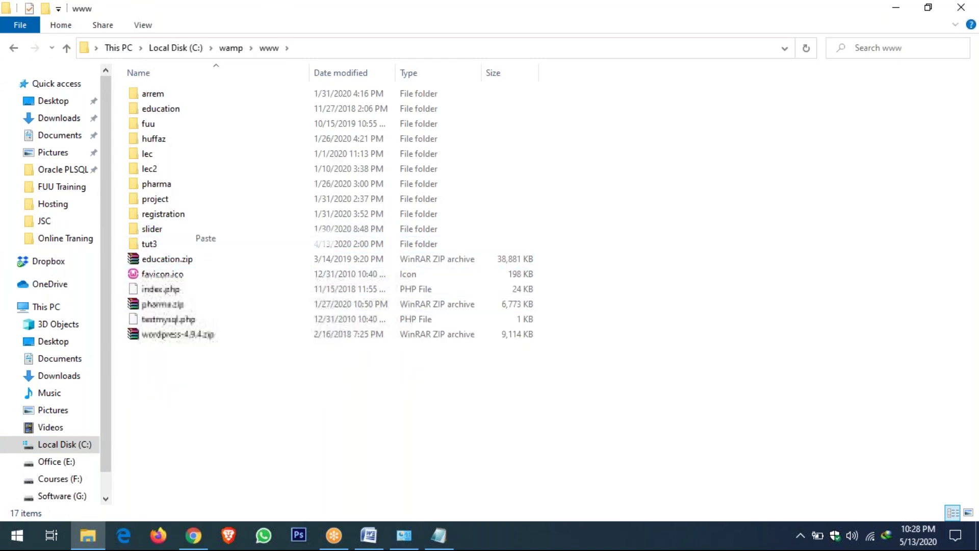
key("Return")
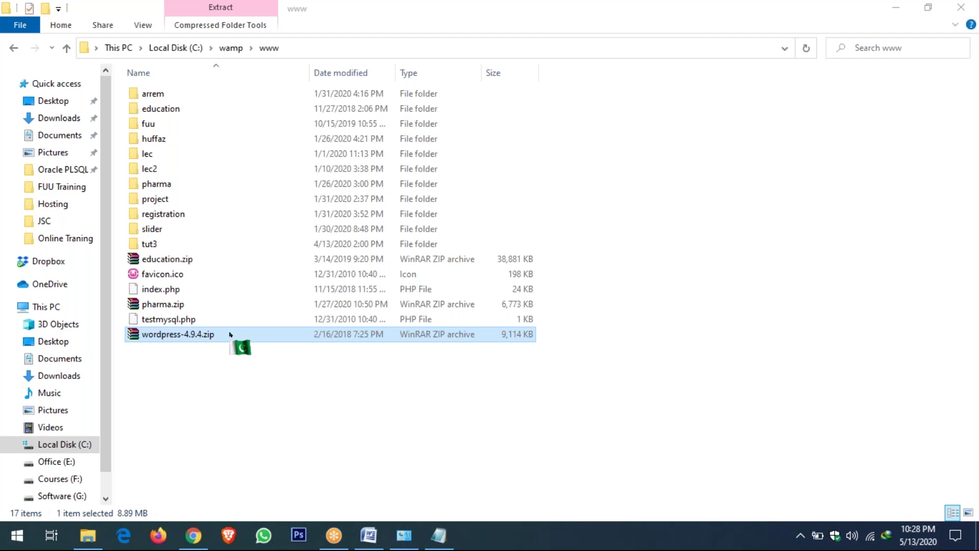
Extract wordpress-4.9.4.zip here in www and select the resulting wordpress folder
right_click(193, 392)
left_click(230, 202)
left_click(203, 334)
right_click(203, 335)
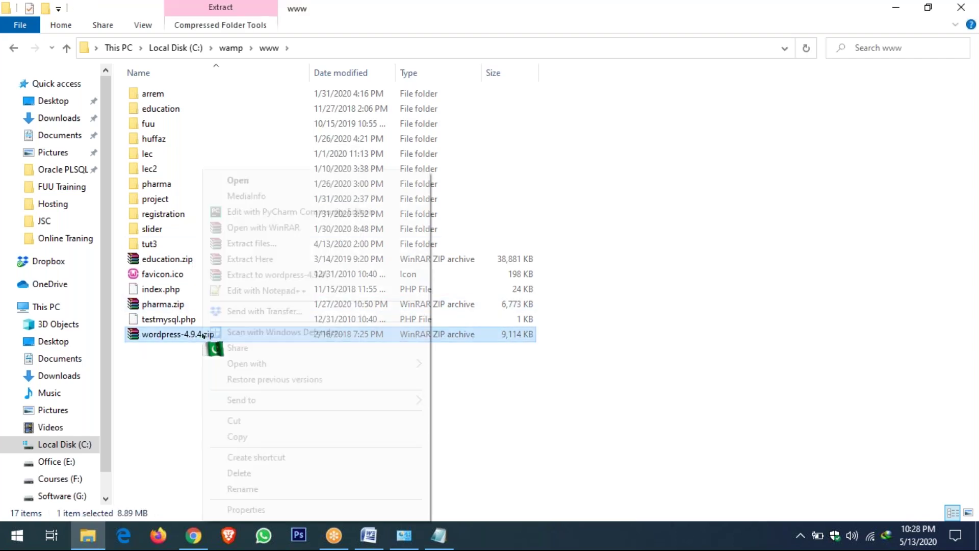
left_click(260, 259)
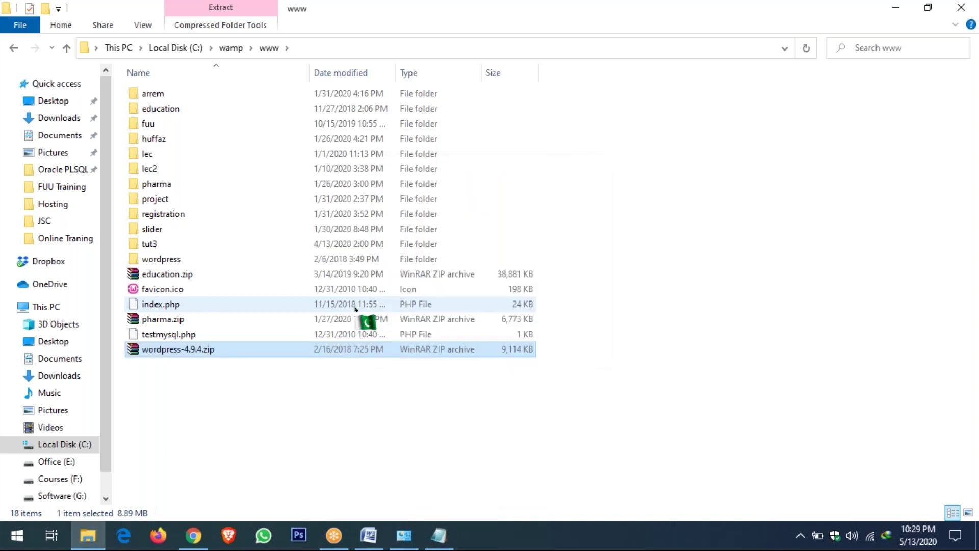
left_click(170, 264)
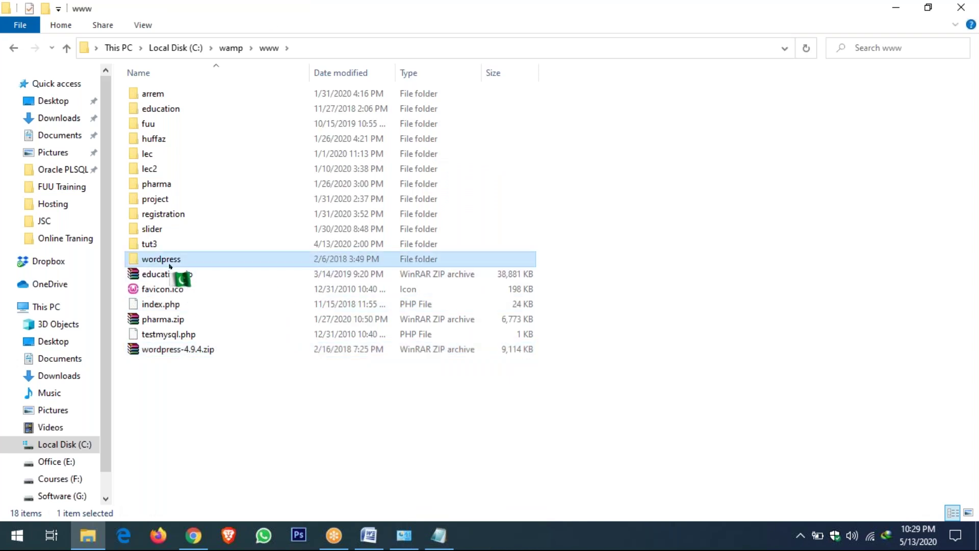
Rename the wordpress folder to lecture3, correcting an initial 'Lecture' typo
left_click(169, 263)
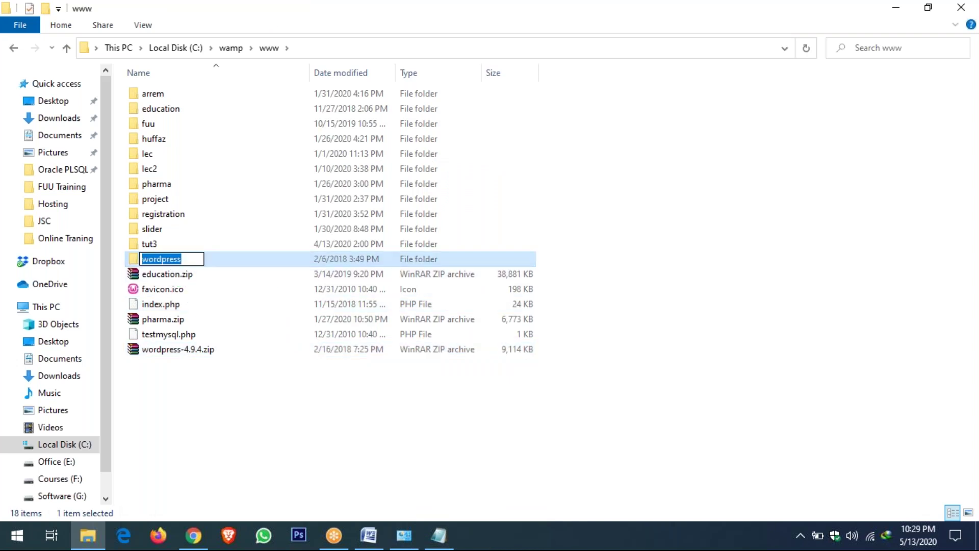
type("Lecture")
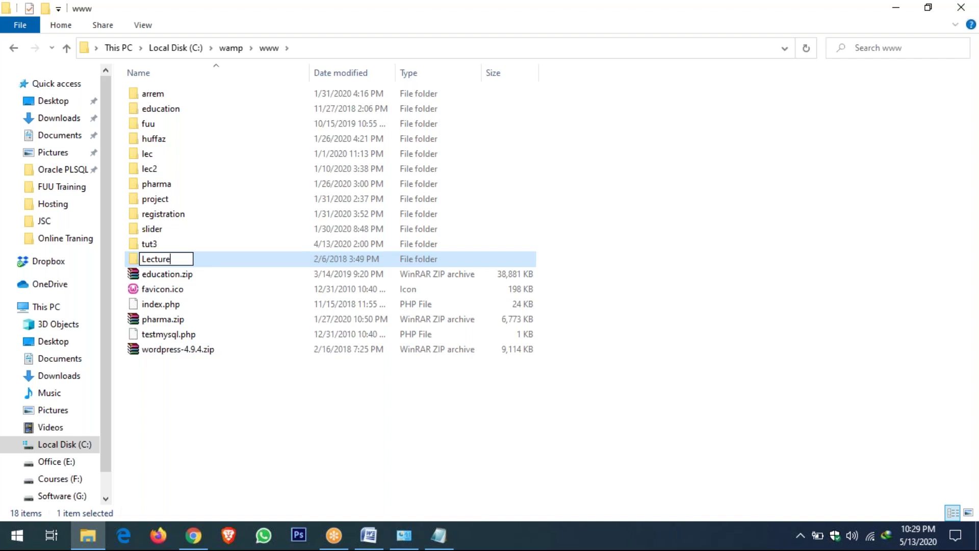
key("BackSpace")
key("BackSpace")
key("BackSpace")
key("BackSpace")
key("BackSpace")
key("BackSpace")
key("BackSpace")
type("lecture3")
key("Return")
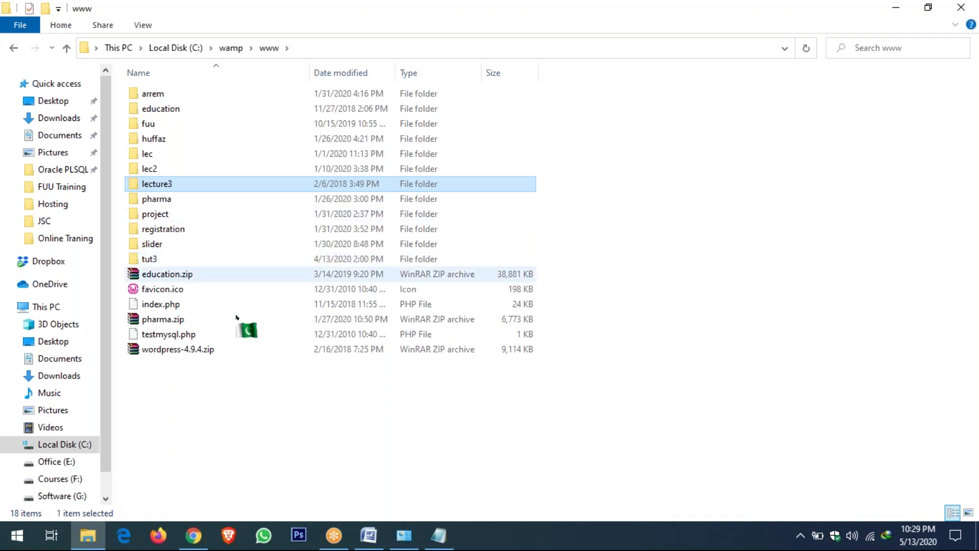
Load localhost/lecture3 in Chrome to reach the WordPress setup language page
left_click(194, 532)
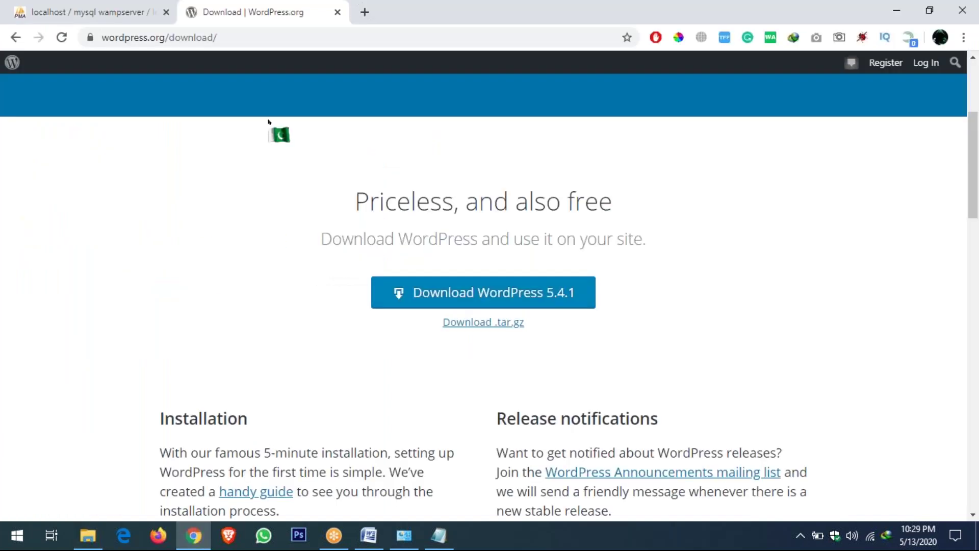
left_click(269, 40)
type("local")
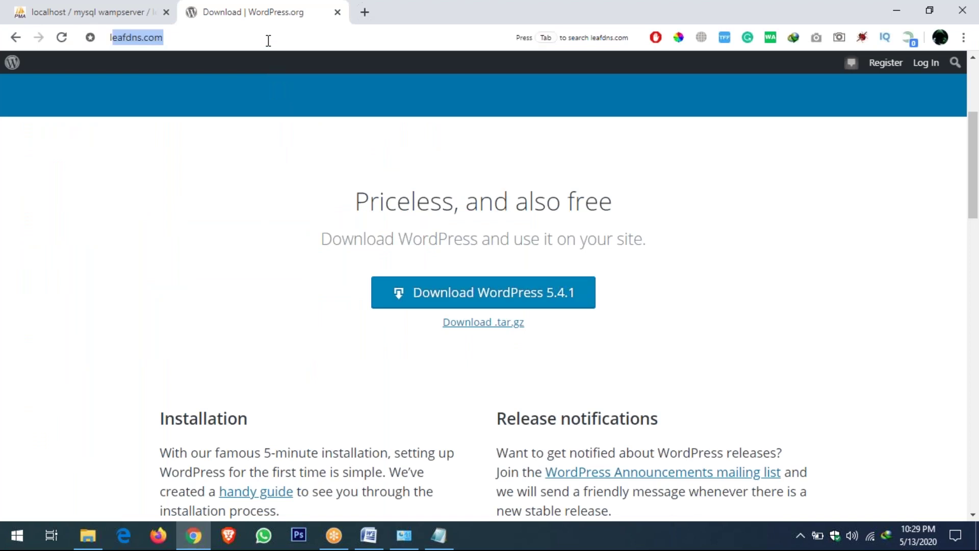
type("h")
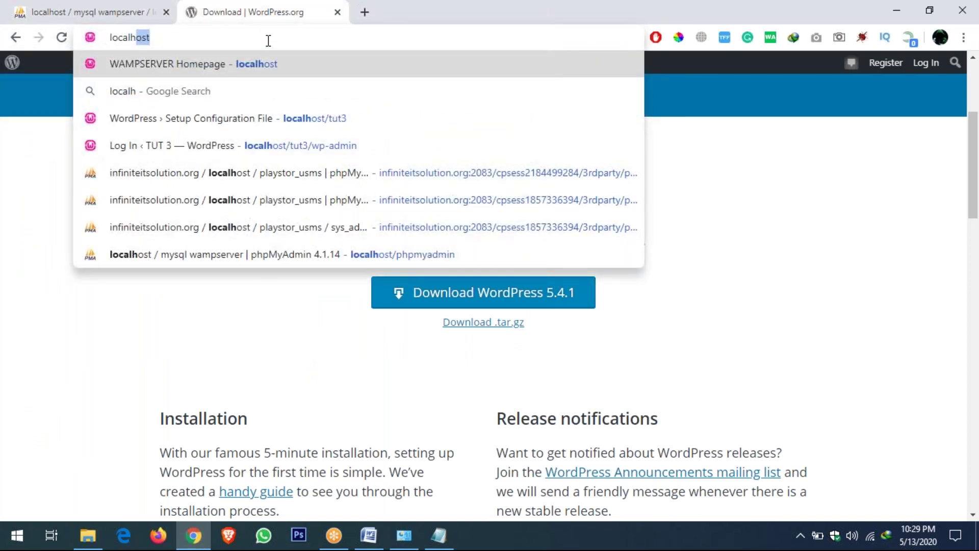
type("ost/")
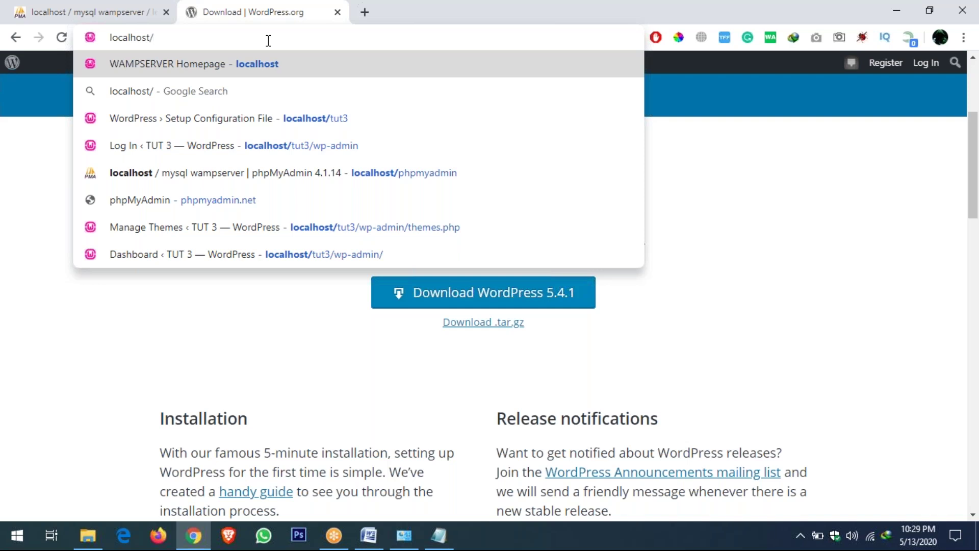
type("lectures")
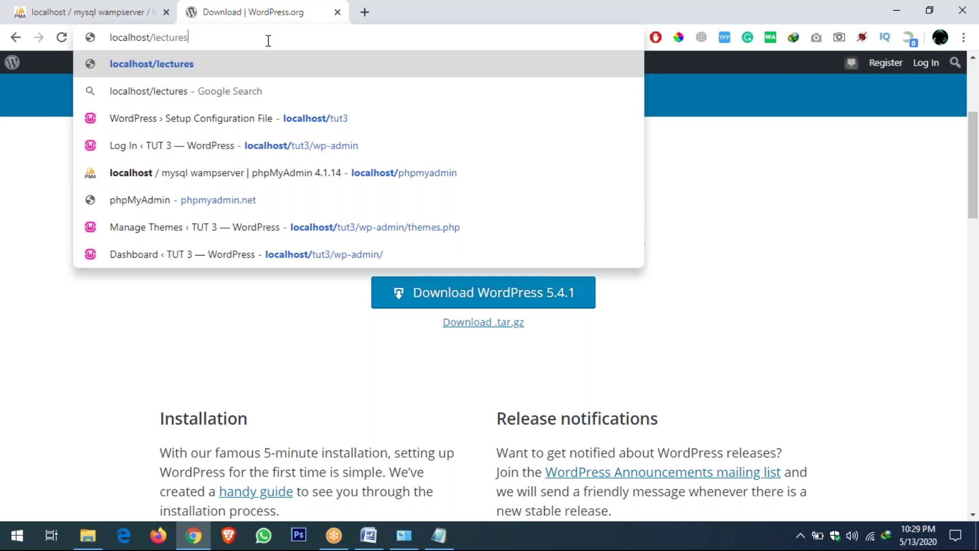
key("BackSpace")
type("3")
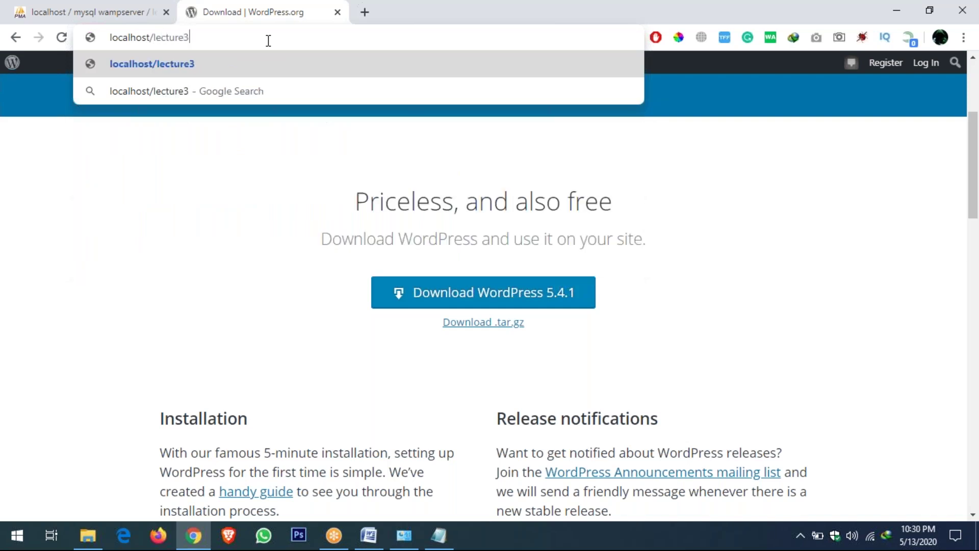
key("Return")
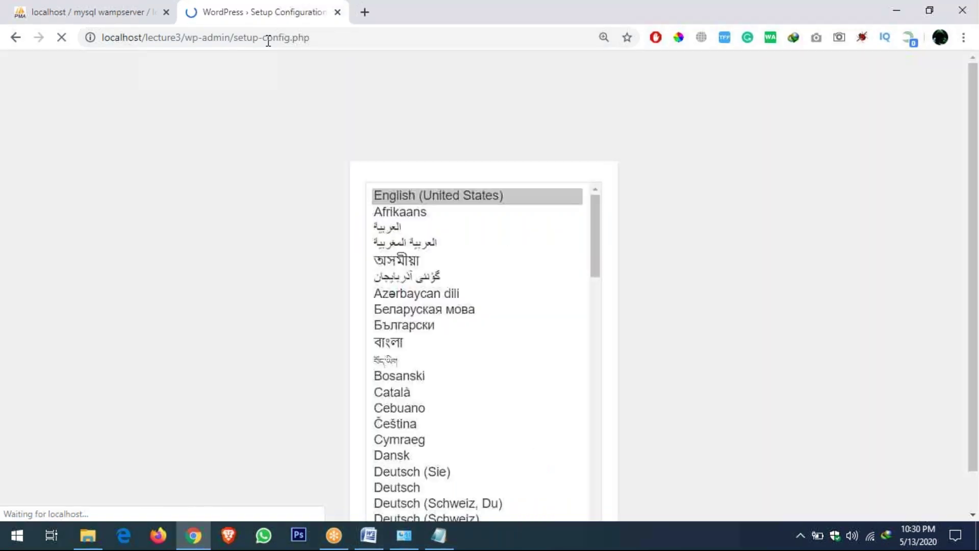
Keep English (United States) as the setup language and continue to the welcome page
left_click(280, 161)
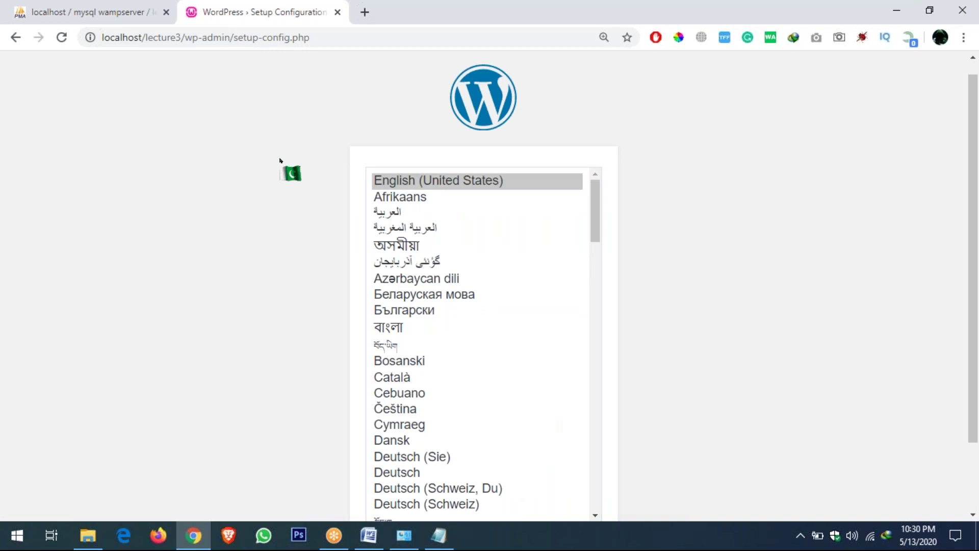
left_click(384, 184)
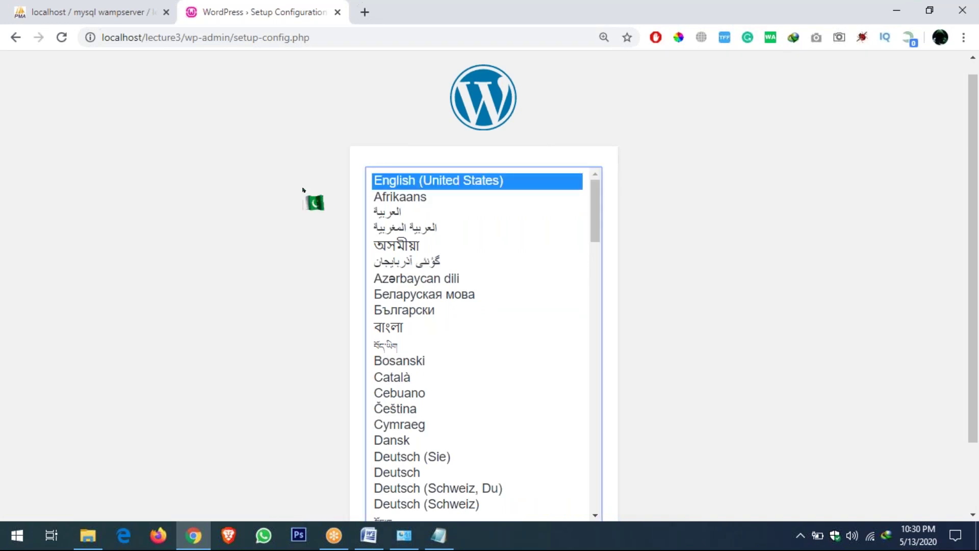
scroll(283, 189, "down", 1)
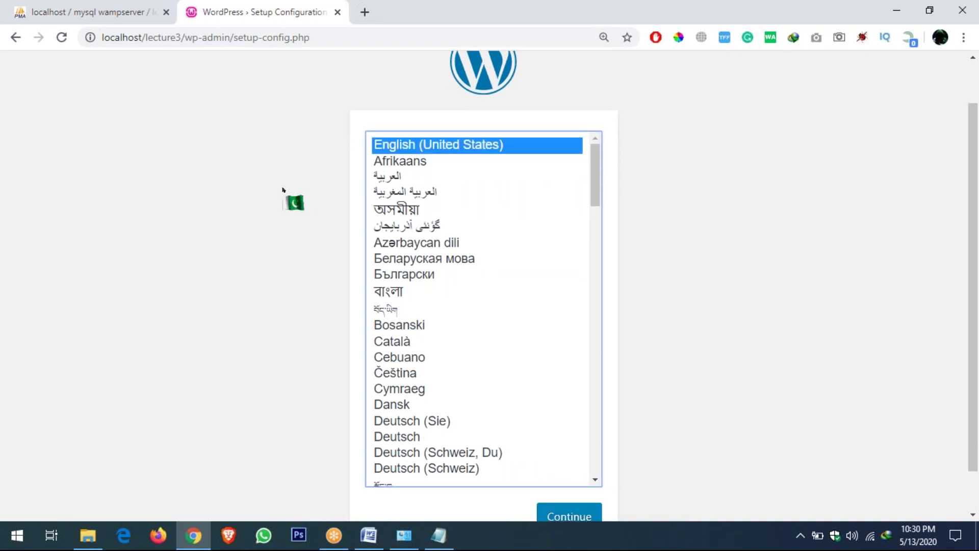
scroll(283, 190, "down", 1)
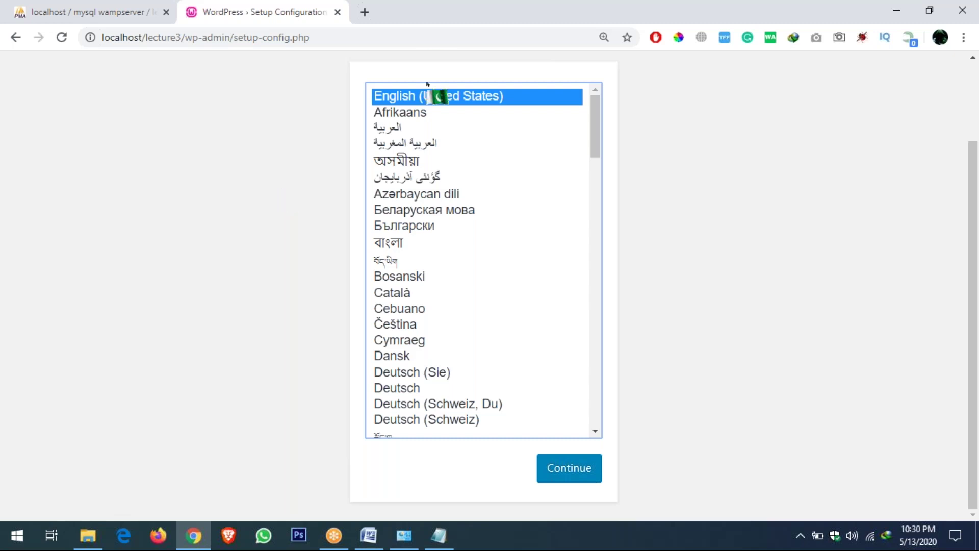
left_click(577, 478)
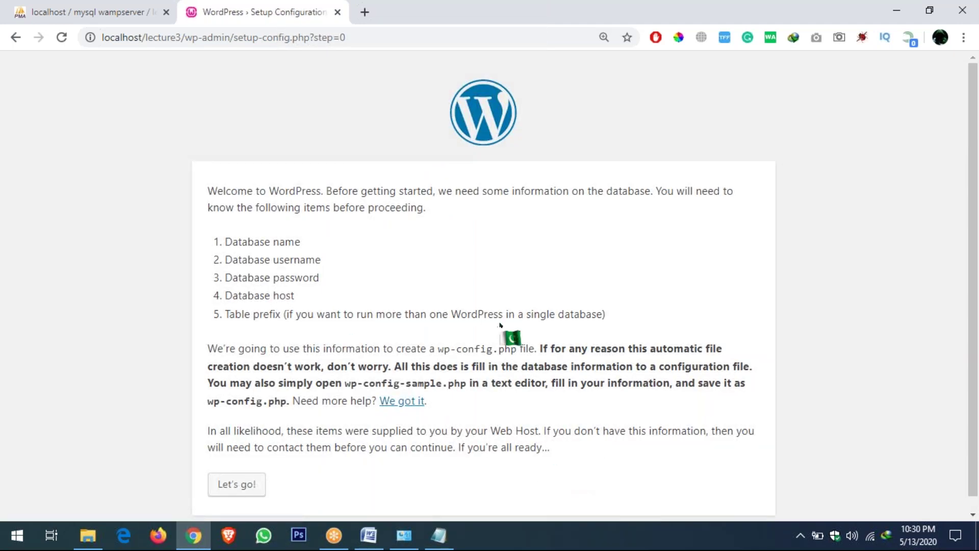
left_click_drag(605, 315, 225, 242)
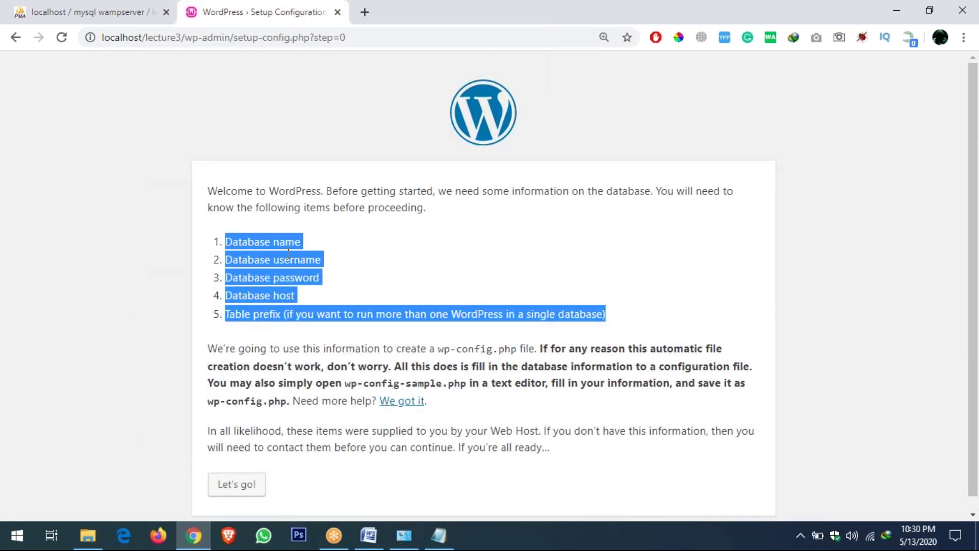
left_click(288, 254)
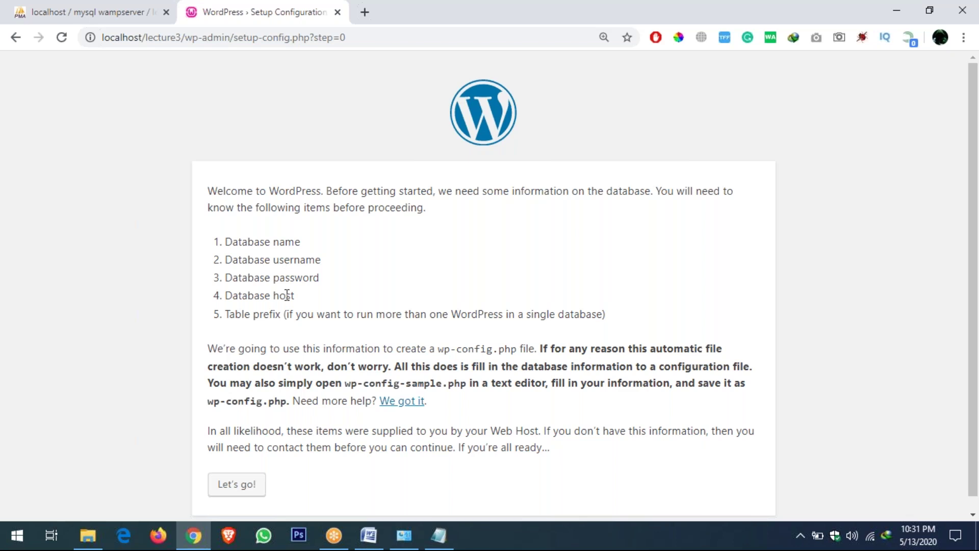
left_click_drag(606, 313, 228, 244)
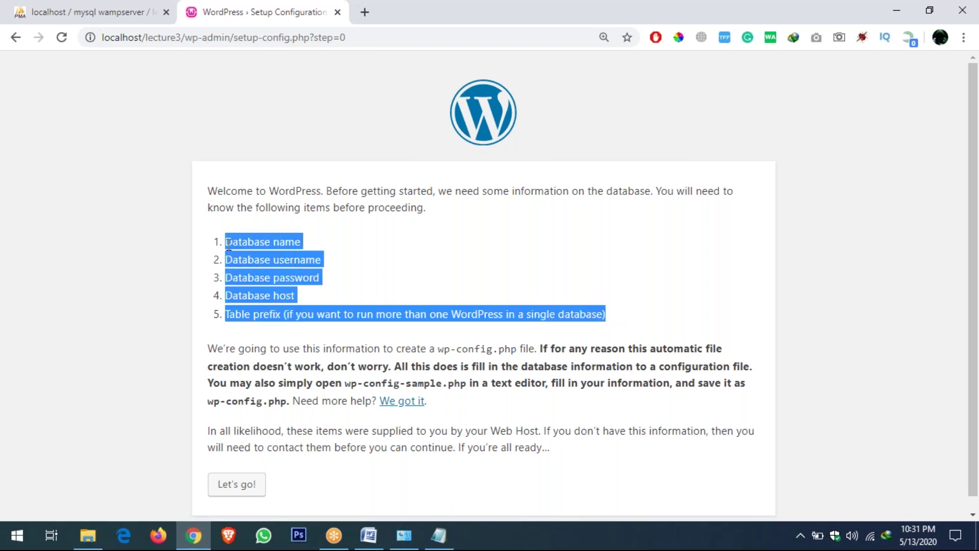
Move the lecture3 note beside the details list and add root, then an empty password line
left_click(236, 245)
left_click(438, 535)
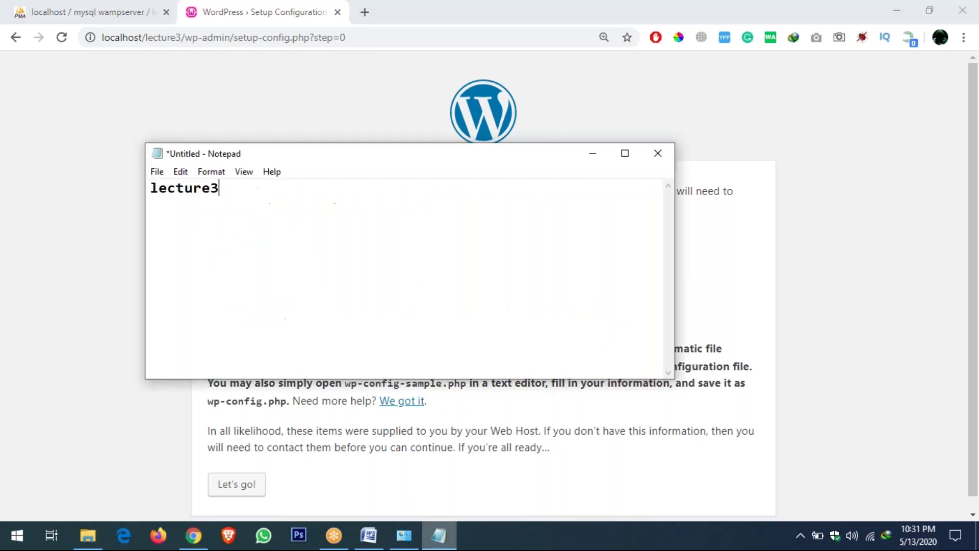
left_click_drag(364, 151, 479, 208)
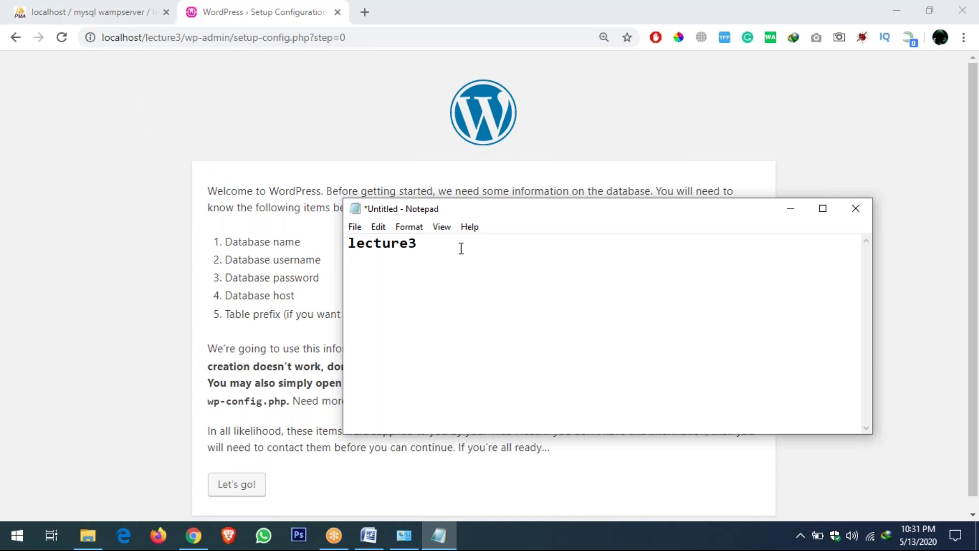
key("Return")
type("root")
key("Return")
Add localhost as the database host line, correcting a typo
type("localhost")
key("BackSpace")
key("BackSpace")
type("ost")
key("Return")
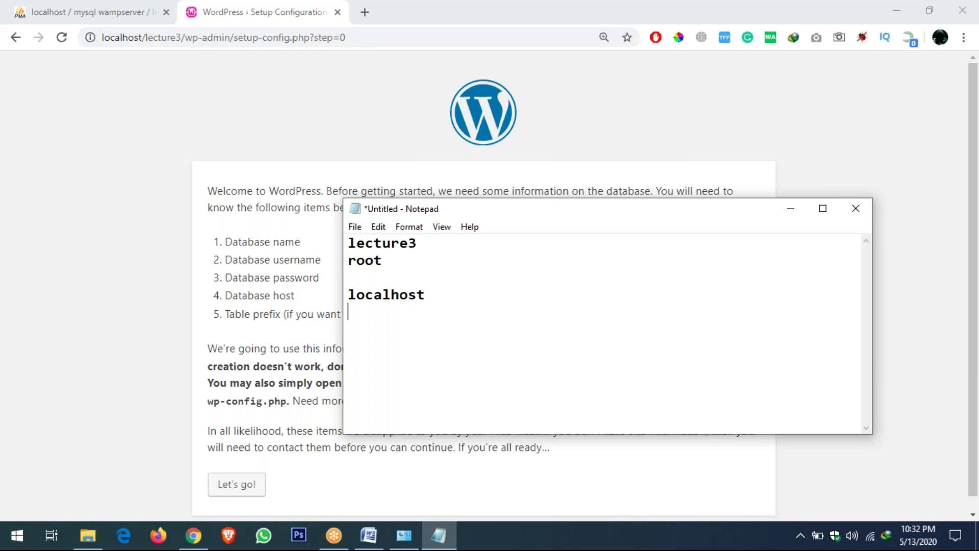
Try table prefix lines wp_ and sultan_, erase them, and return to Chrome
type("wp-")
key("BackSpace")
type("_")
key("BackSpace")
key("BackSpace")
key("BackSpace")
type("sultan_")
key("BackSpace")
key("BackSpace")
key("BackSpace")
key("BackSpace")
key("BackSpace")
key("BackSpace")
key("BackSpace")
left_click(131, 382)
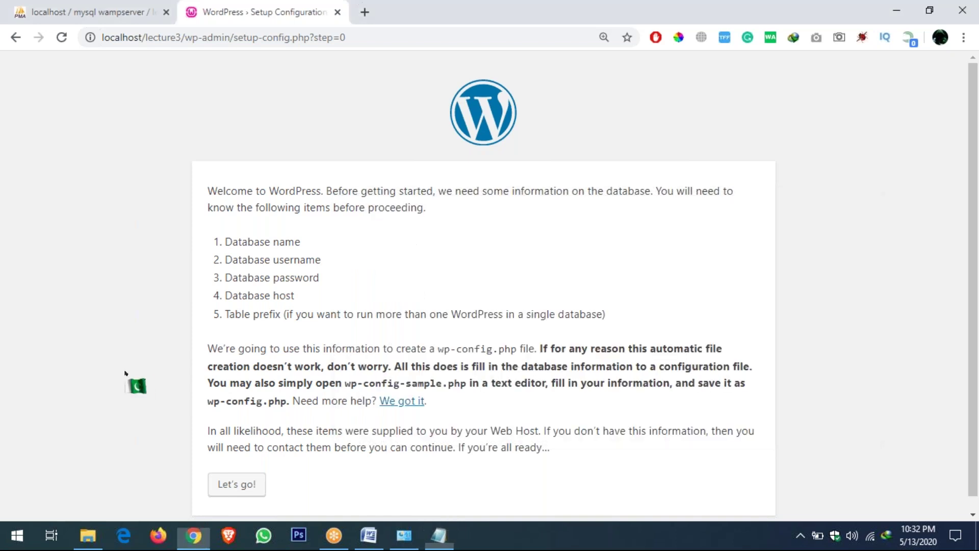
Open the database form and enter lecture3 as the Database Name
scroll(253, 341, "down", 1)
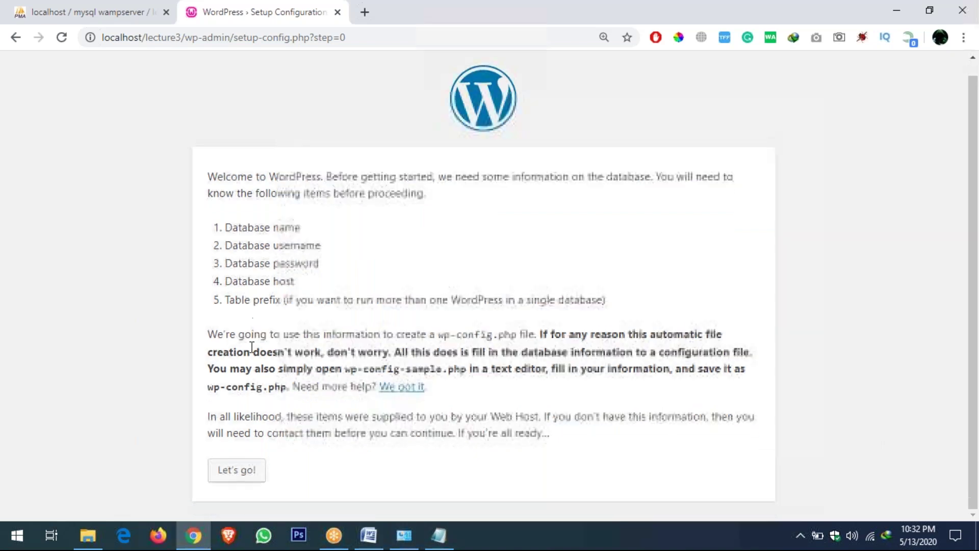
left_click(236, 469)
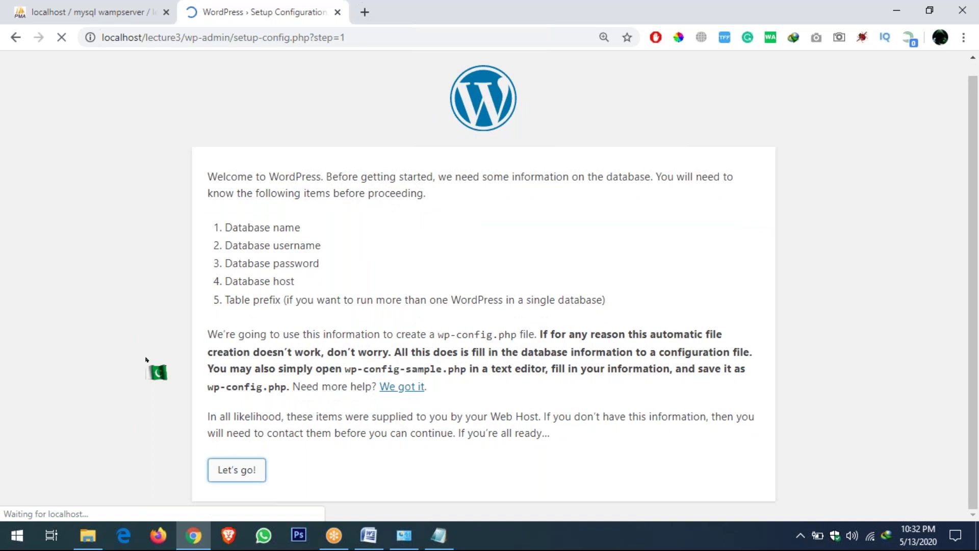
double_click(367, 231)
type("lecture3")
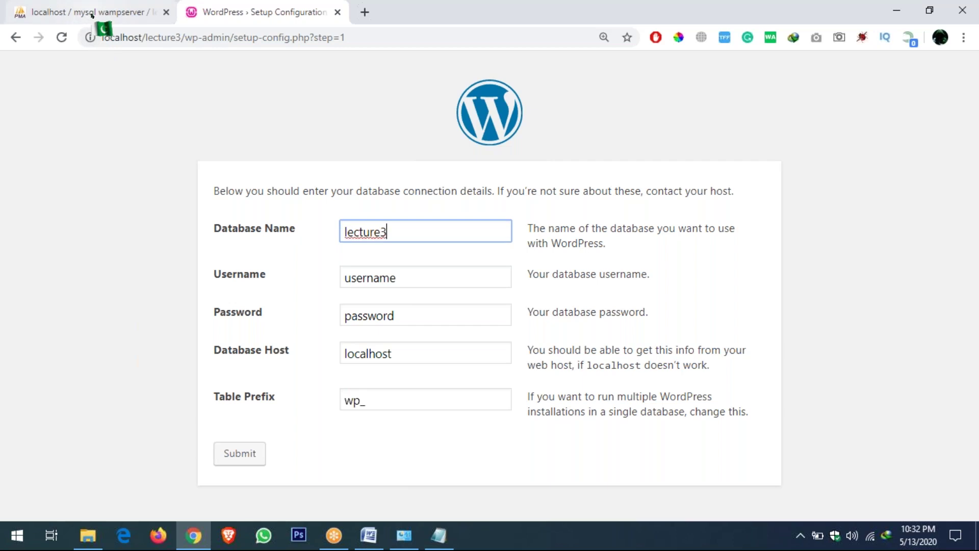
Copy the lecture3 database name from phpMyAdmin to double-check it
left_click(92, 13)
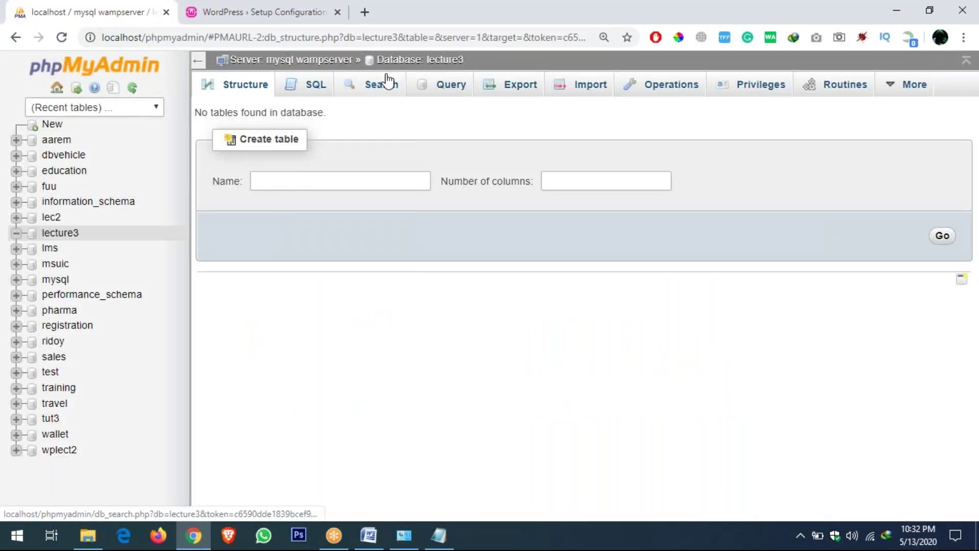
left_click_drag(468, 60, 427, 61)
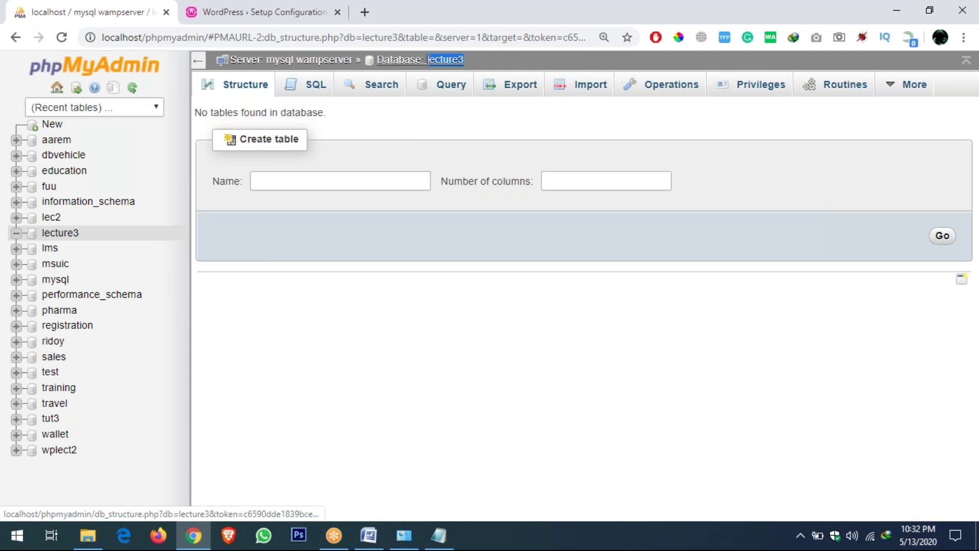
right_click(445, 63)
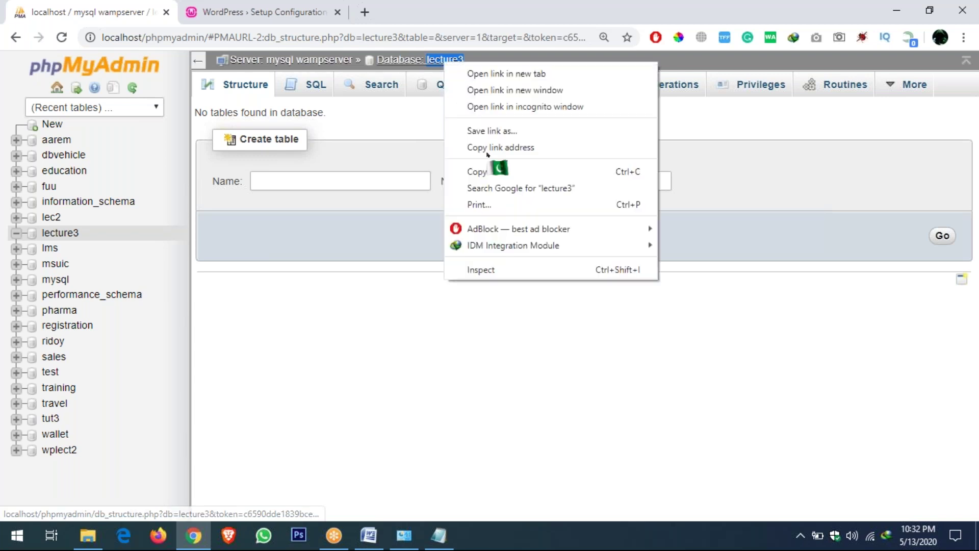
left_click(500, 170)
left_click(278, 14)
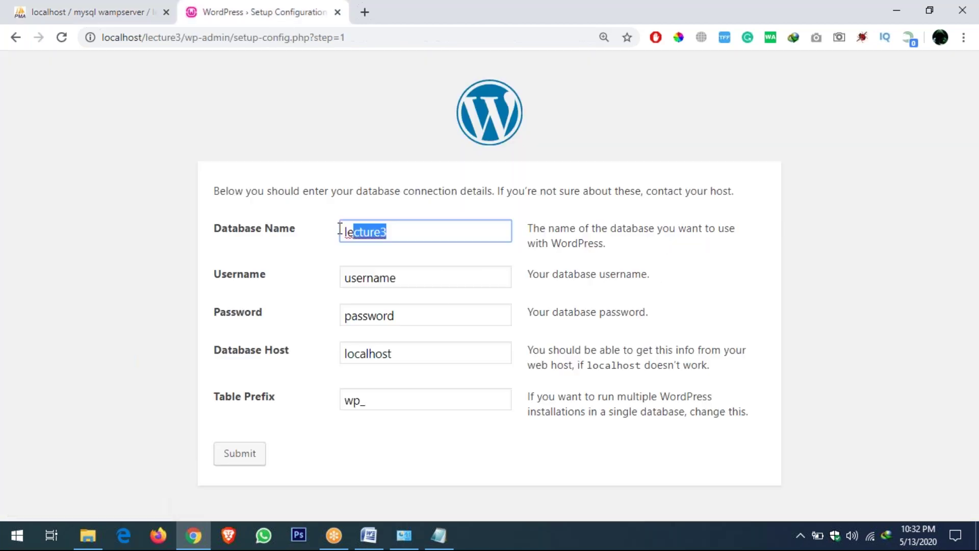
Enter root as Username, clear the Password, and keep localhost and the wp_ prefix
left_click_drag(428, 285, 343, 283)
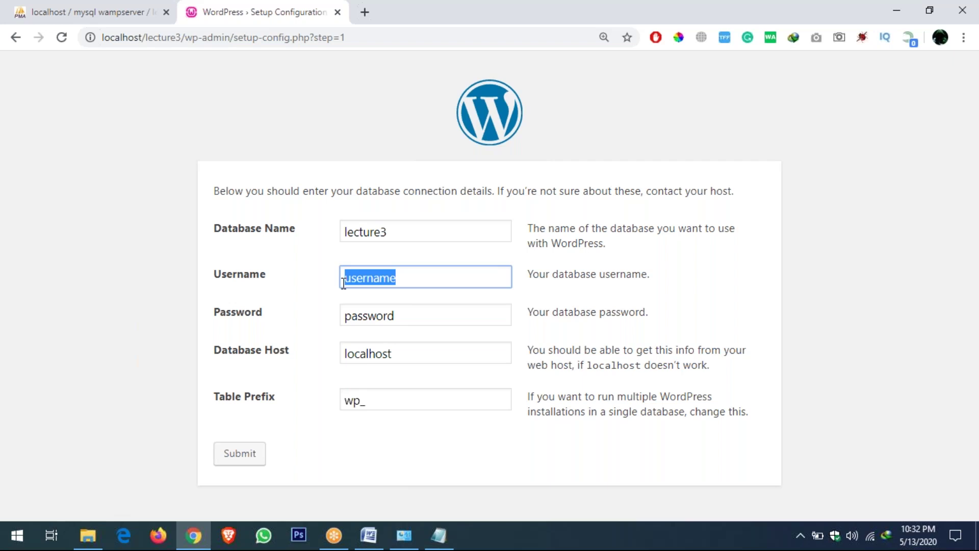
type("root")
key("Tab")
key("BackSpace")
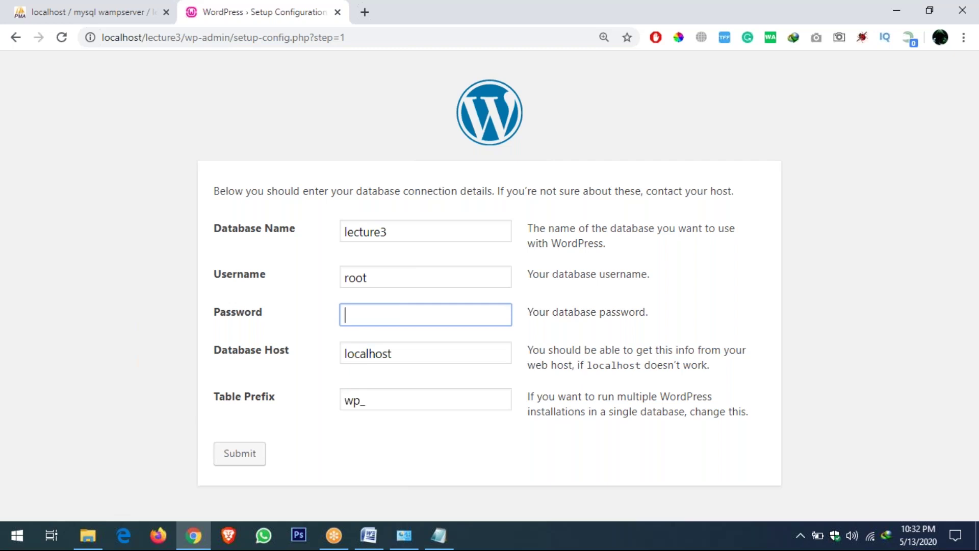
key("Tab")
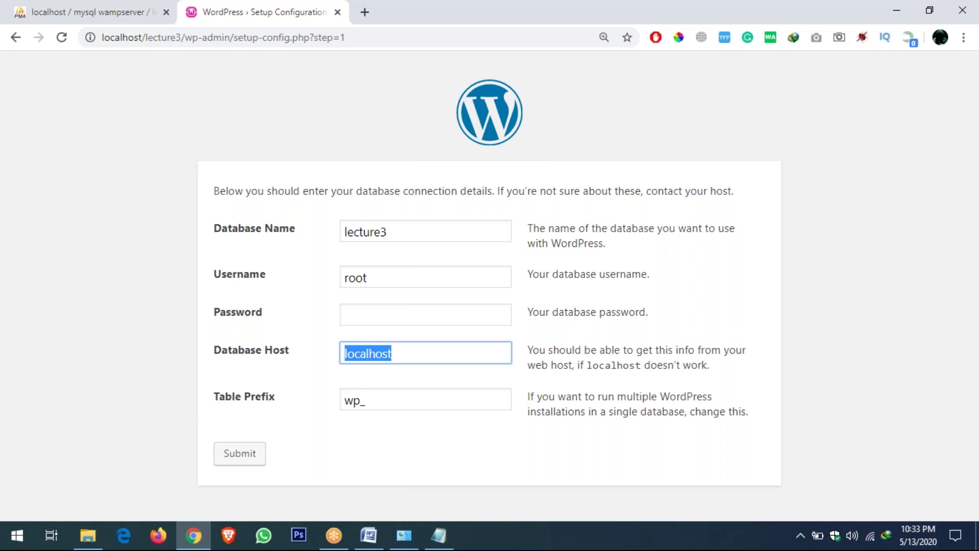
key("Tab")
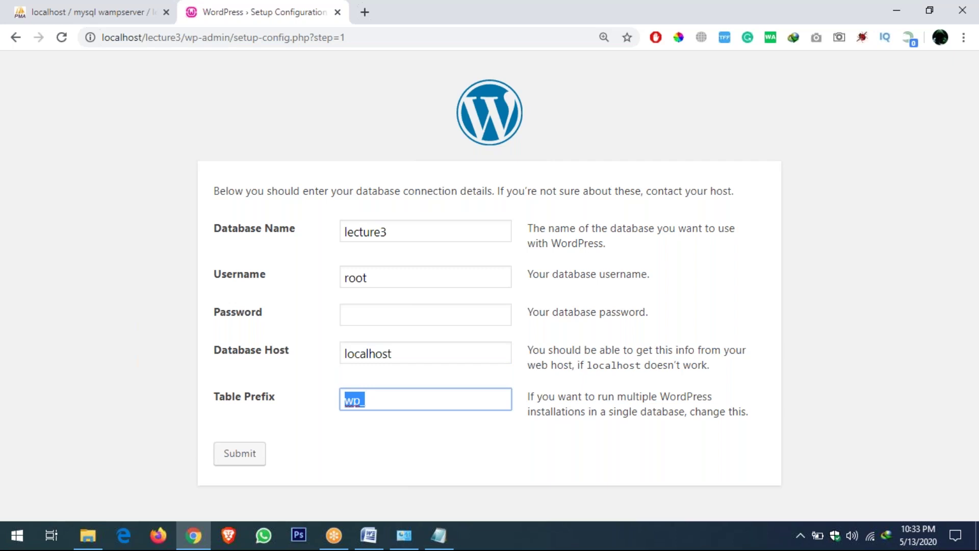
Submit the lecture3 connection details and run the installation from the success screen
left_click(253, 465)
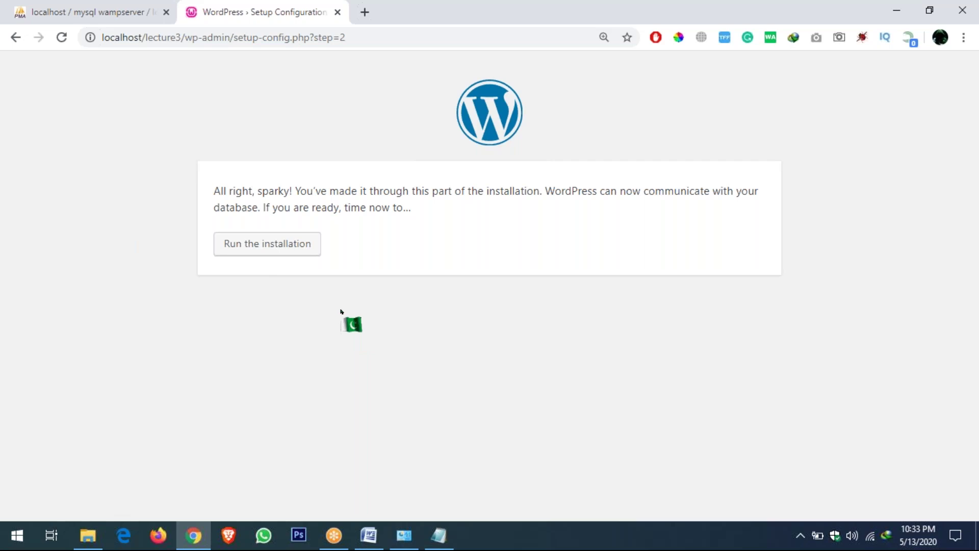
left_click_drag(249, 190, 472, 191)
left_click(372, 209)
left_click(273, 249)
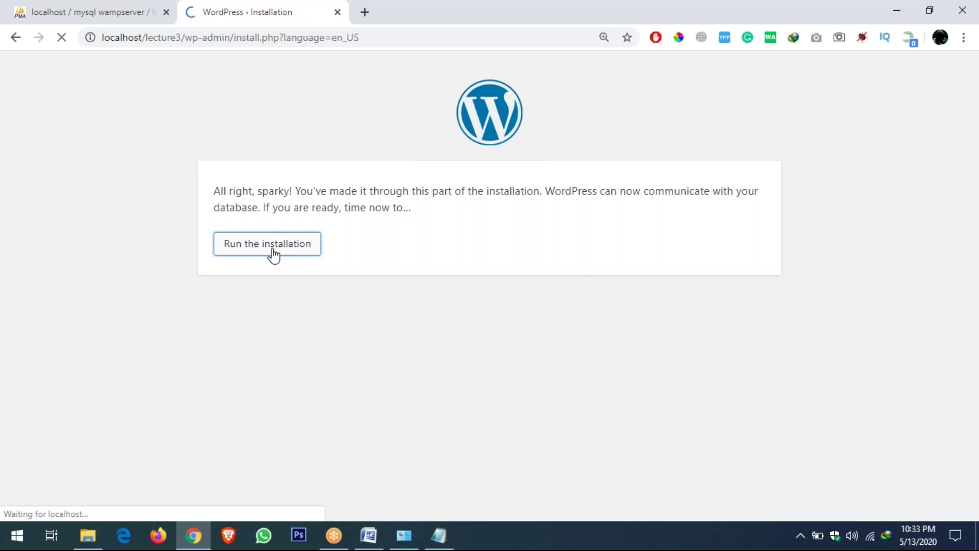
Enter lecture3 as the Site Title
scroll(274, 254, "down", 4)
left_click(351, 142)
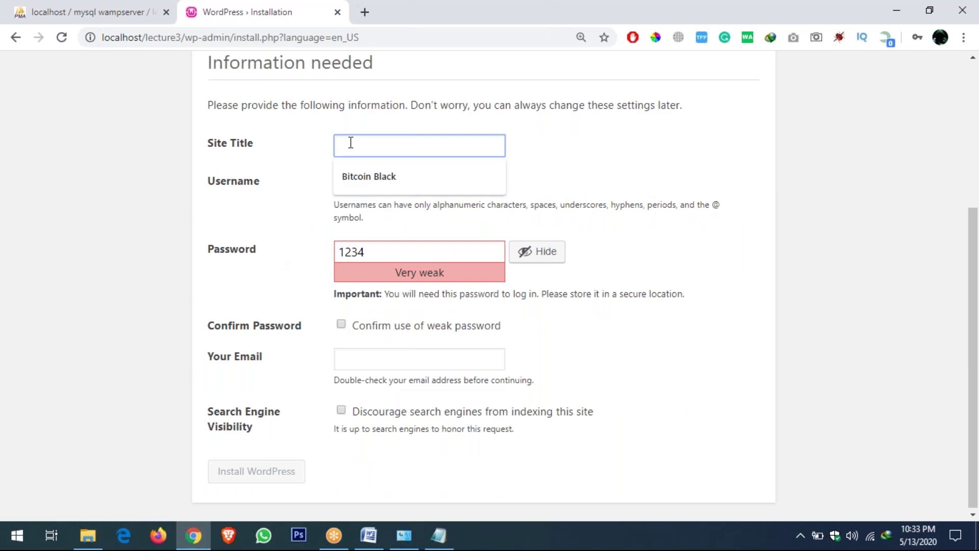
left_click(304, 135)
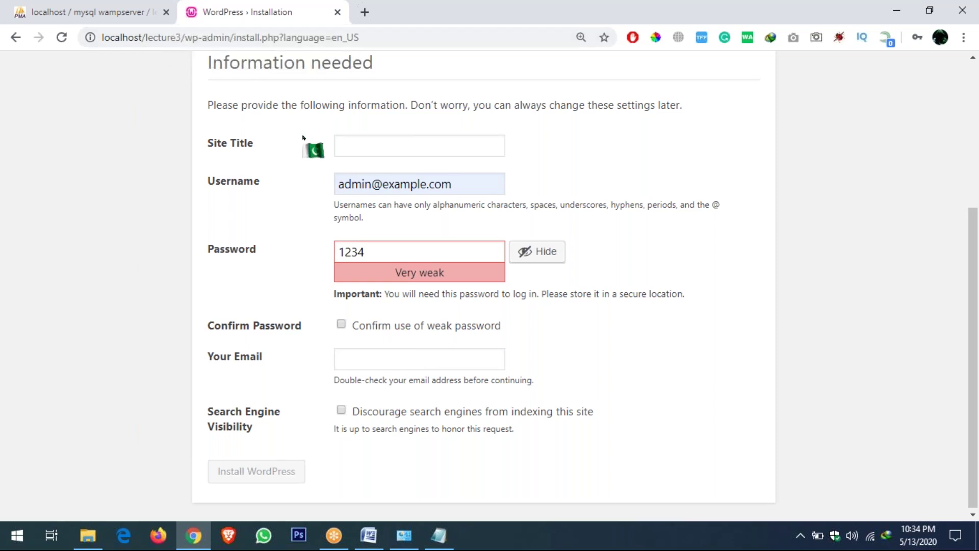
left_click(362, 148)
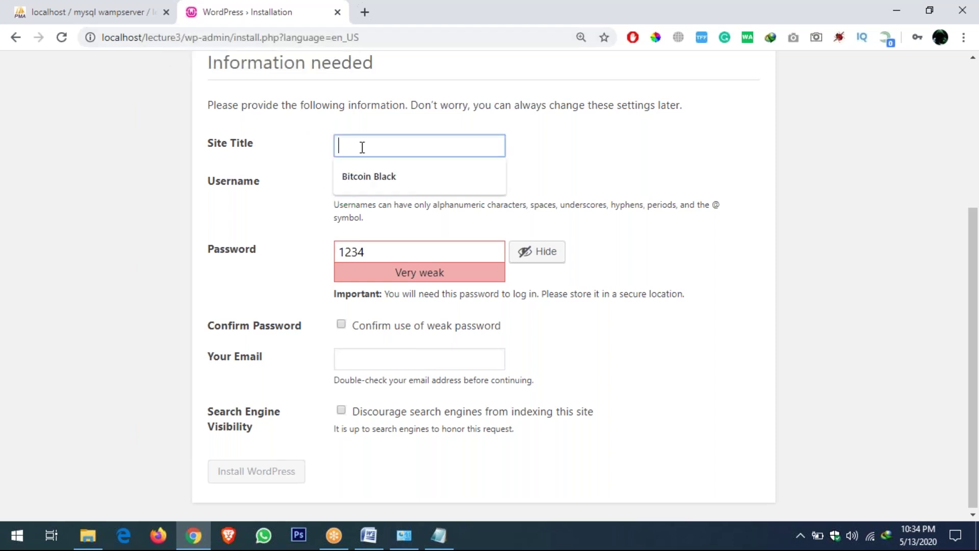
type("lecture3")
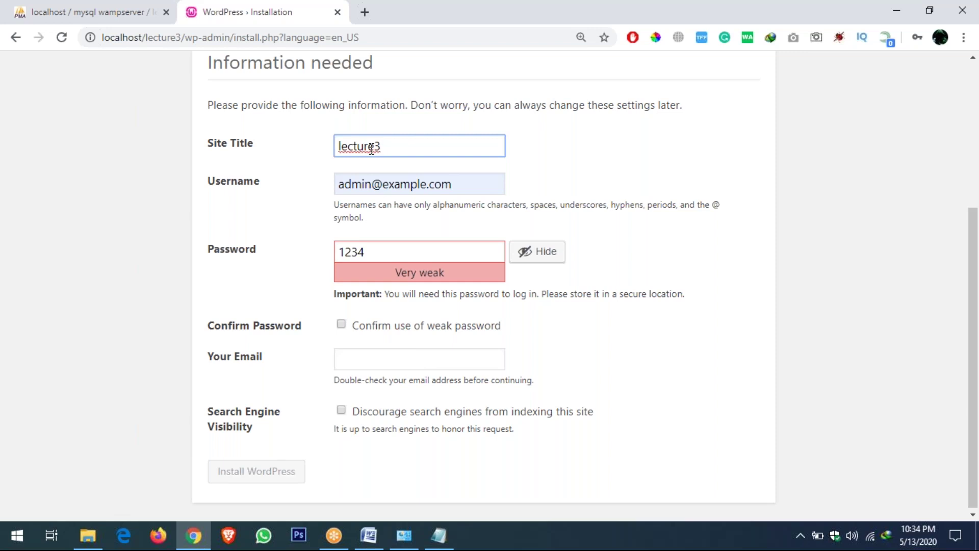
Set username admin with a weak password and confirm use of the weak password
left_click_drag(459, 183, 317, 189)
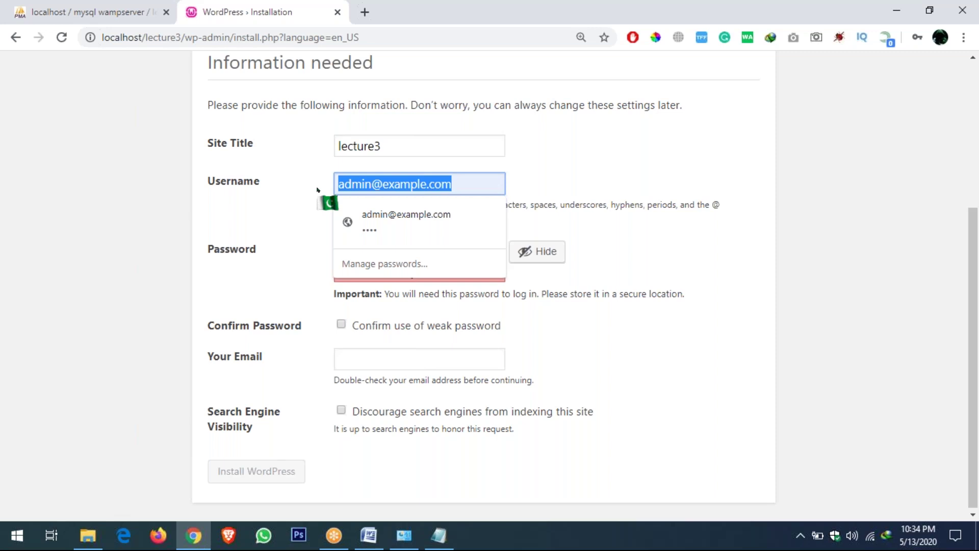
type("admin")
key("Tab")
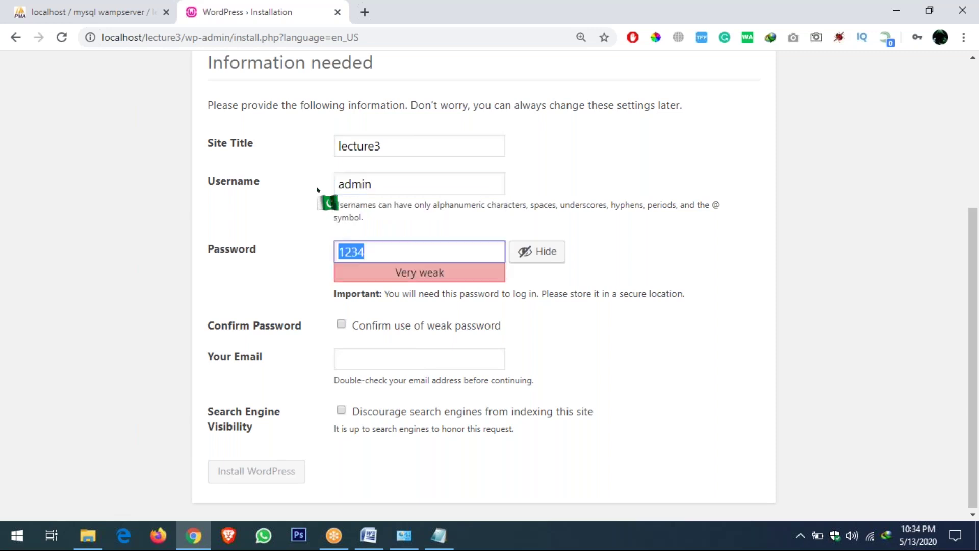
type("admin")
key("Tab")
key("Tab")
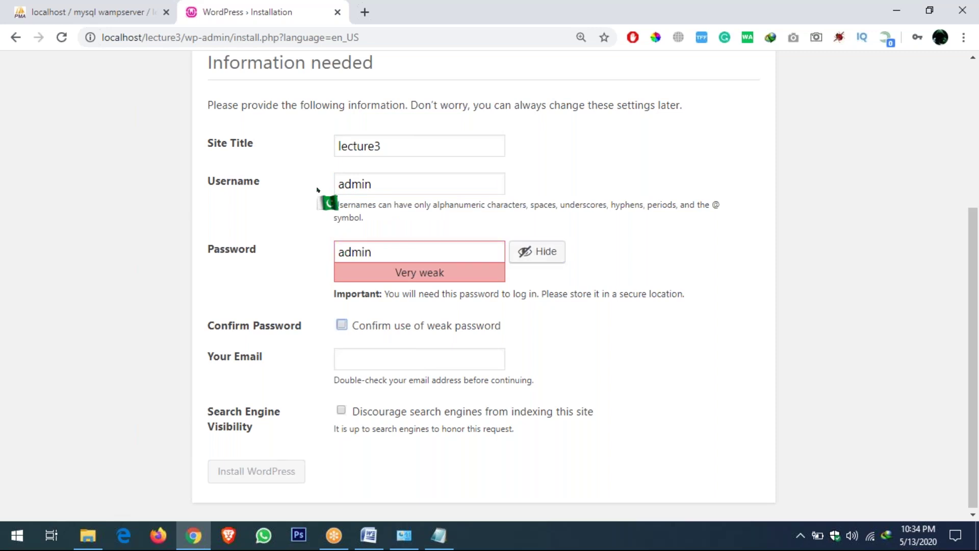
left_click(341, 324)
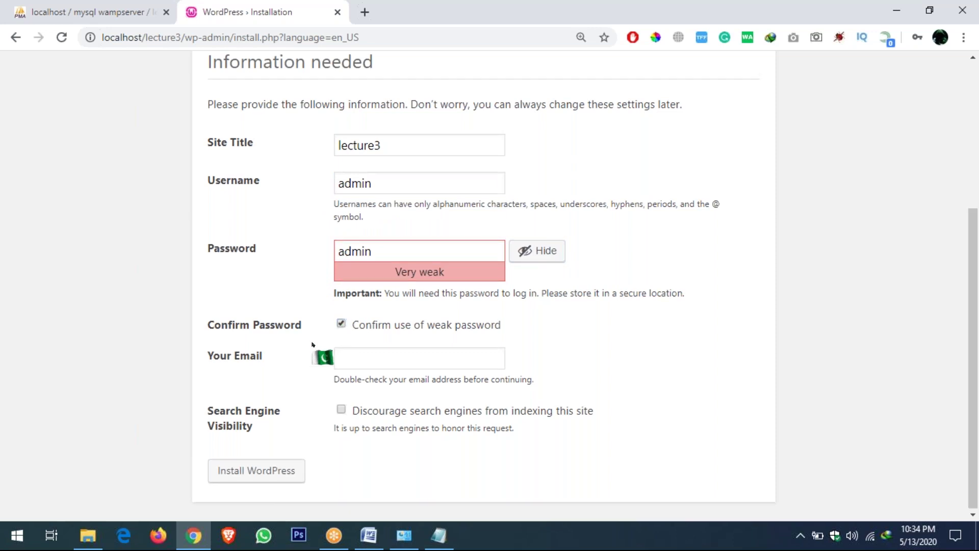
left_click(360, 352)
left_click(297, 361)
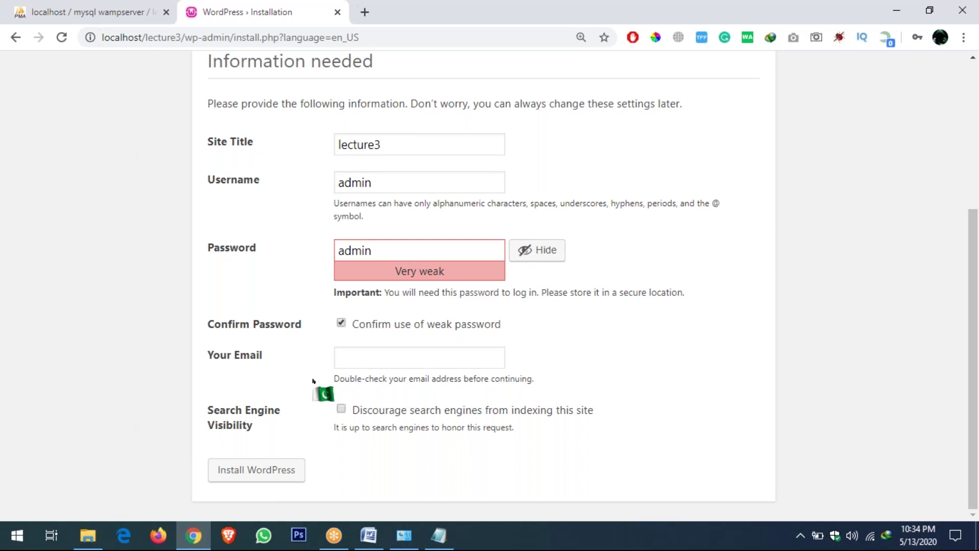
Fill the administrator e-mail from autocomplete, install WordPress, and go to the login page
left_click(349, 361)
type("su")
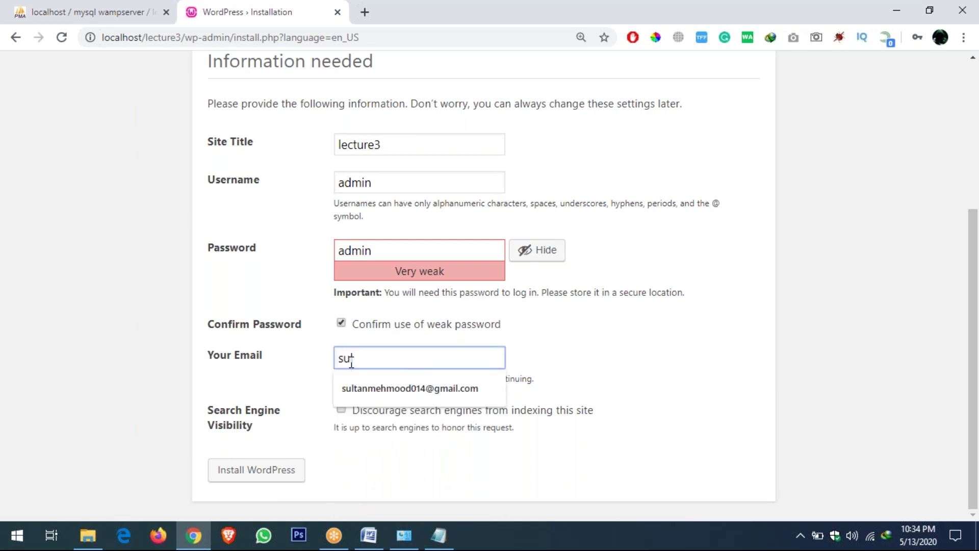
key("Down")
key("Return")
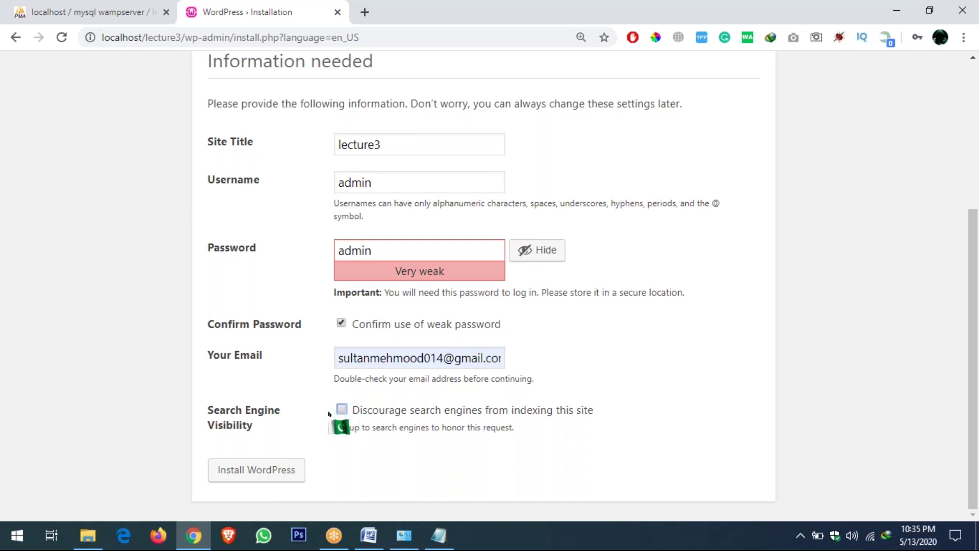
left_click(255, 475)
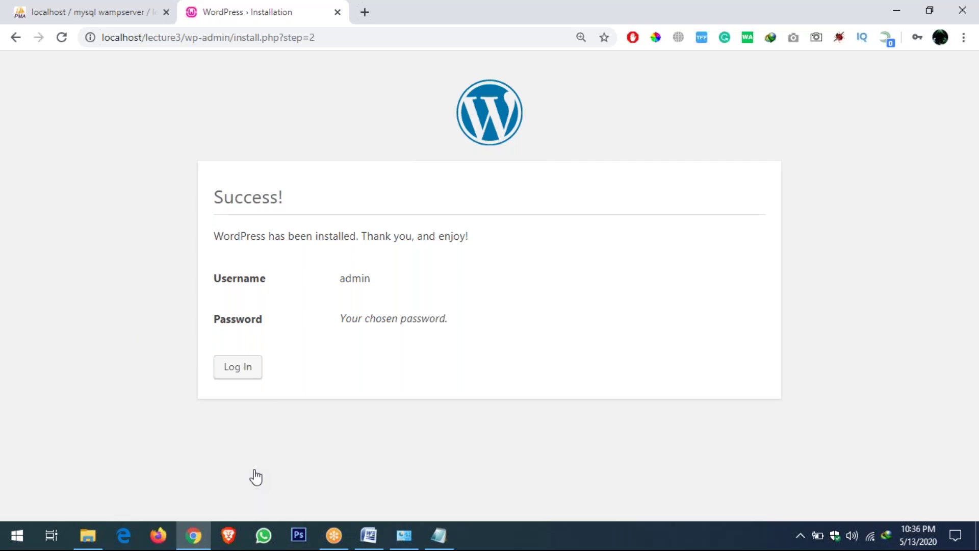
left_click(244, 372)
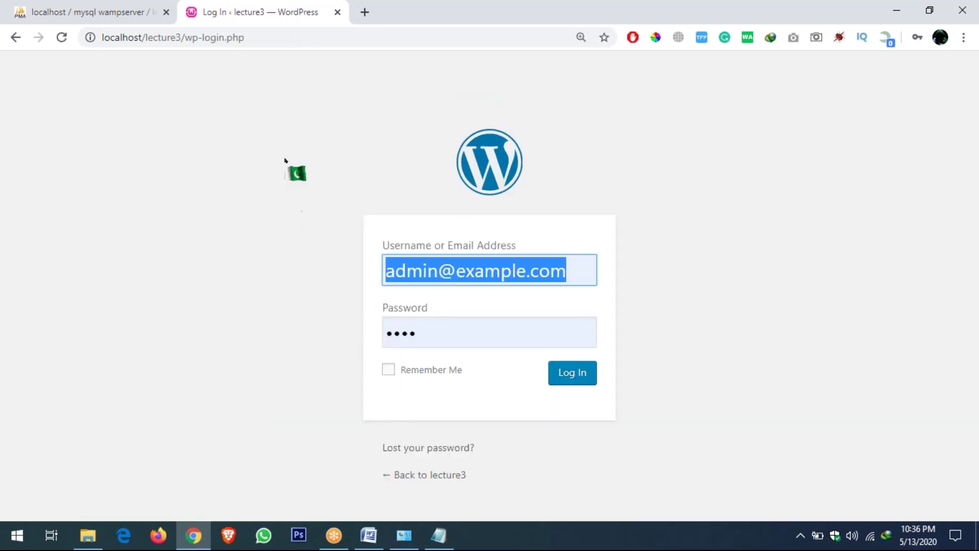
Load localhost/lecture3/wp-admin in a new browser tab
left_click(240, 99)
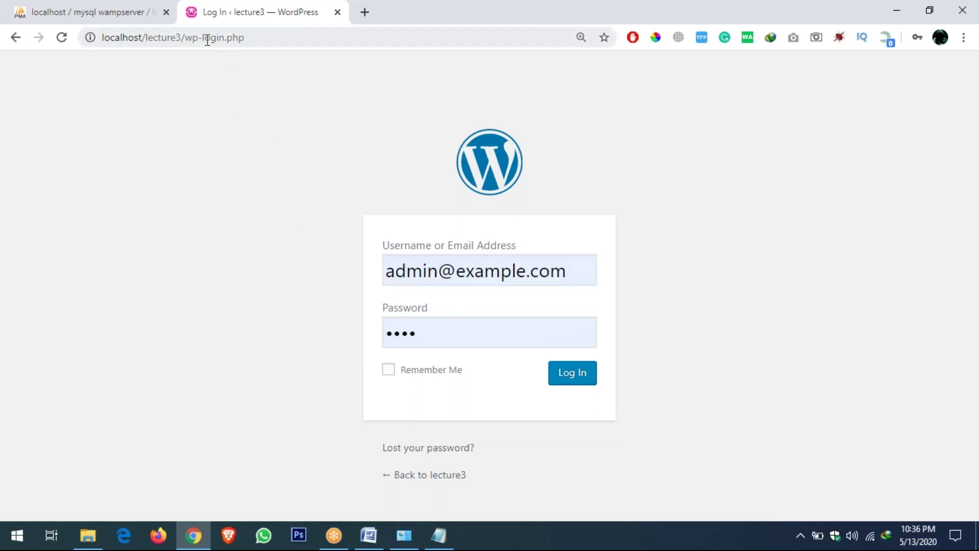
left_click_drag(183, 37, 260, 38)
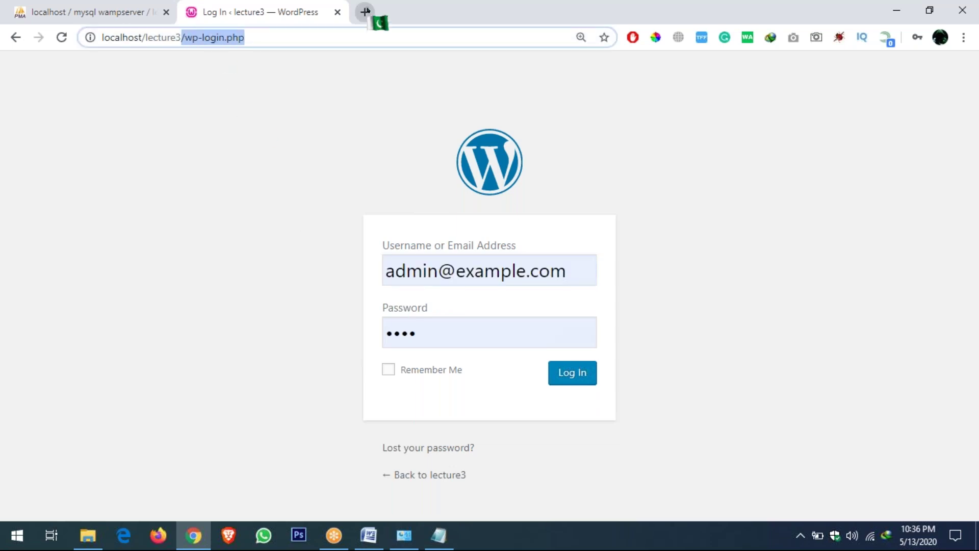
left_click(365, 11)
type("l")
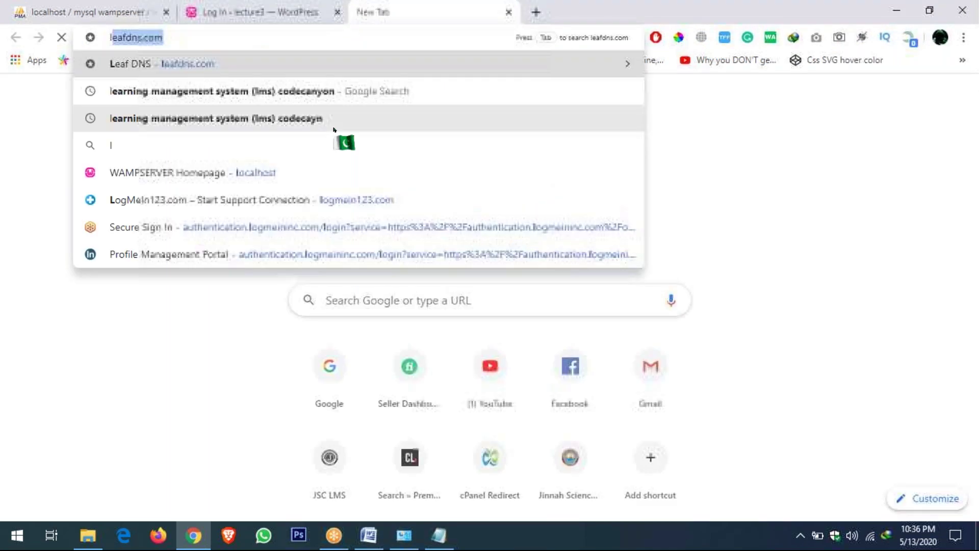
type("oc")
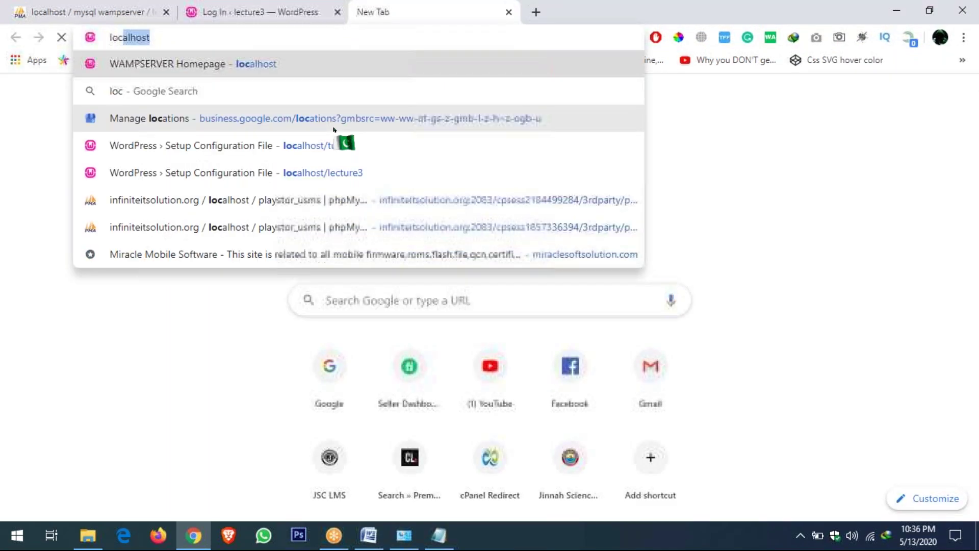
type("al")
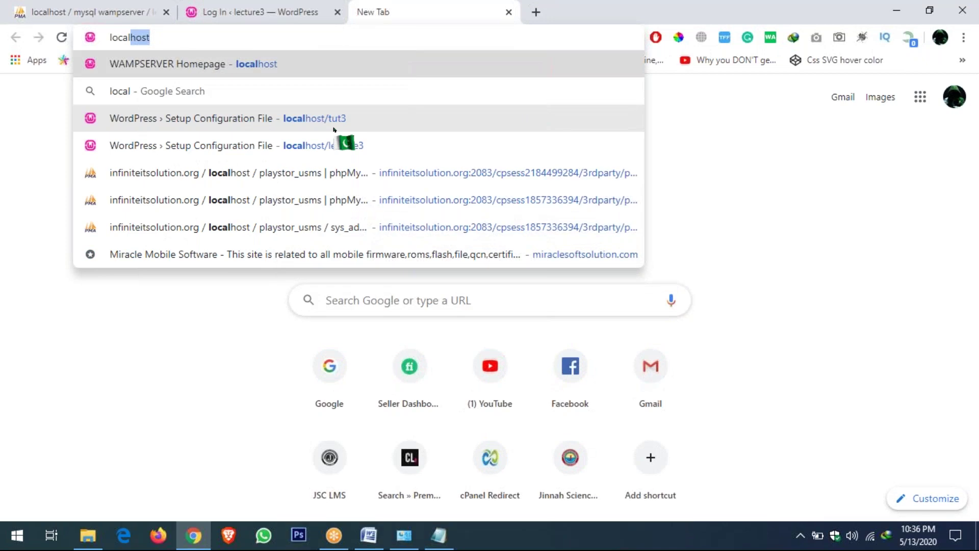
type("host/lecture3")
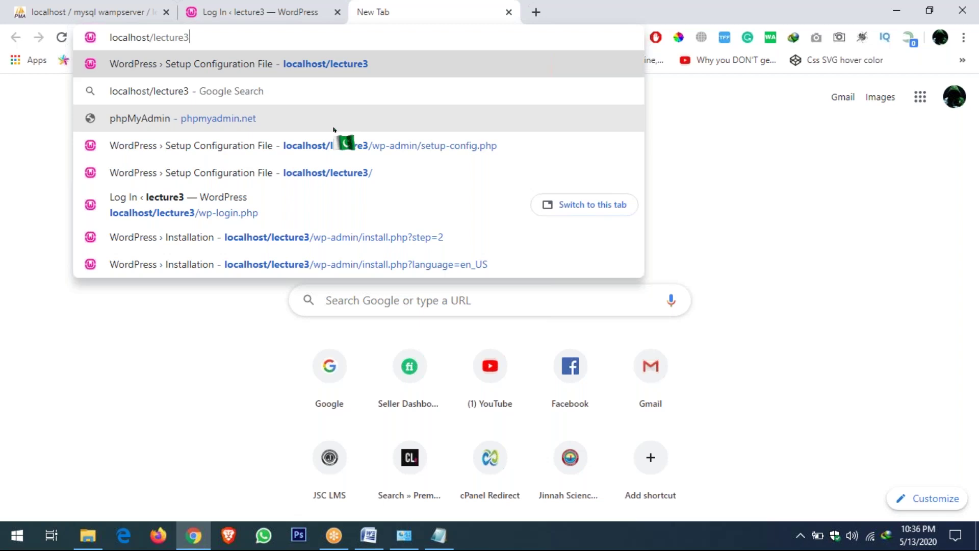
type("/wp-adm")
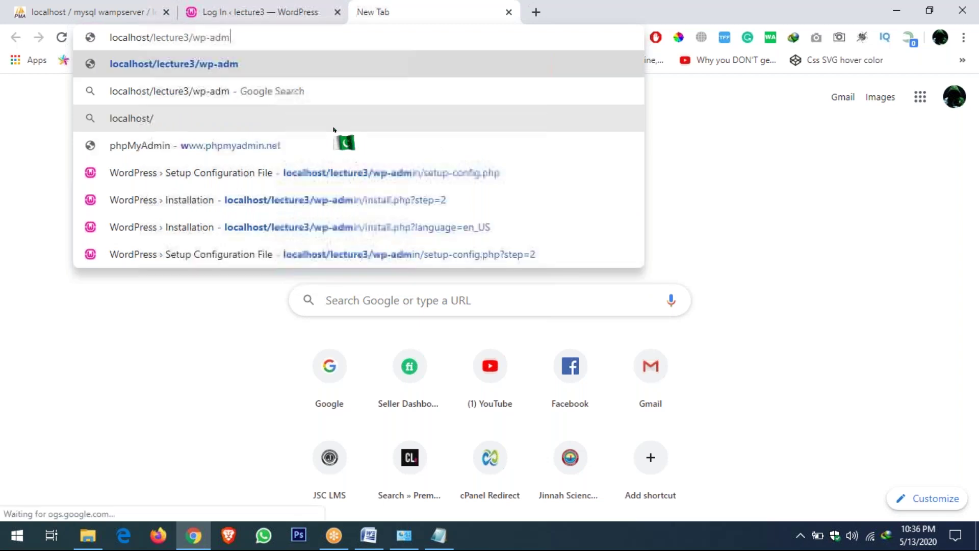
type("in")
key("Return")
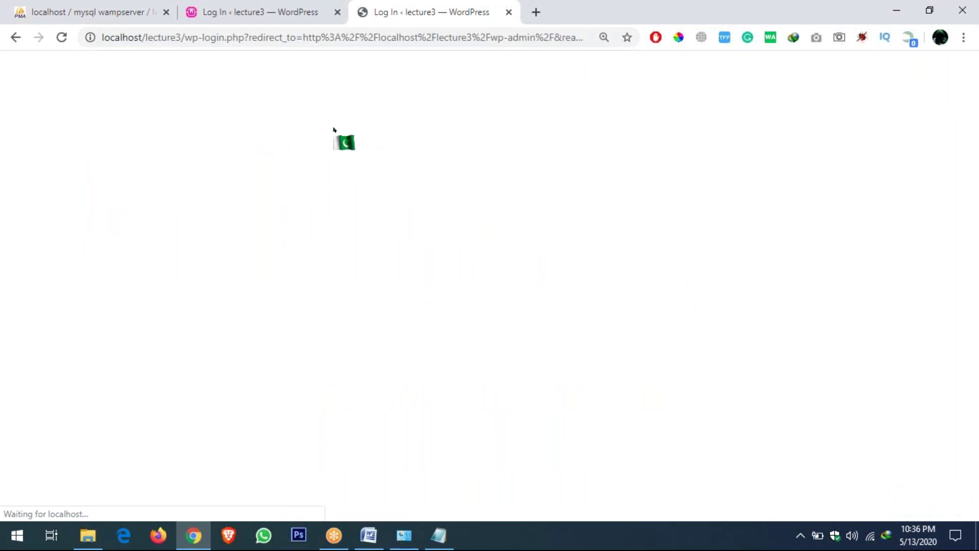
Log in as admin, resetting Chrome's page zoom to 100% before submitting
type("ad")
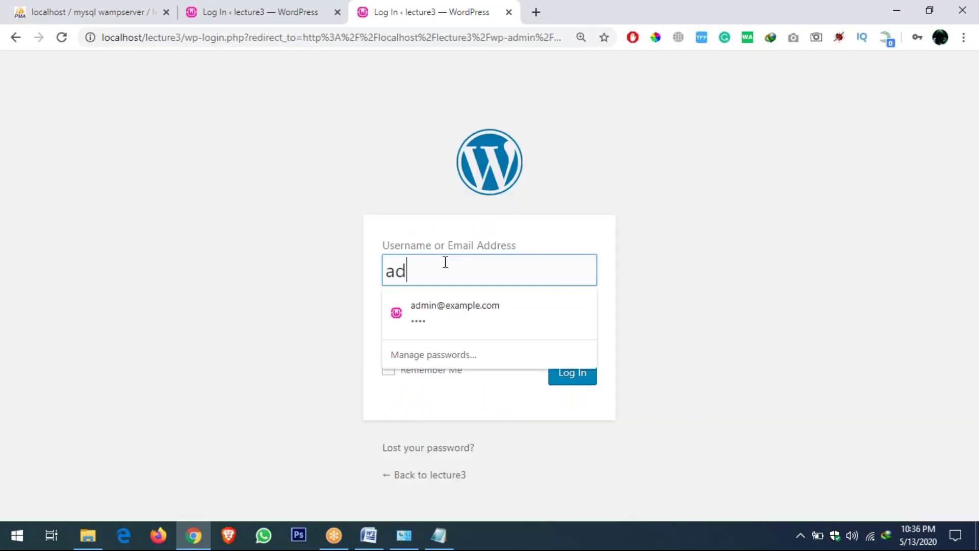
type("min")
key("Tab")
type("admin")
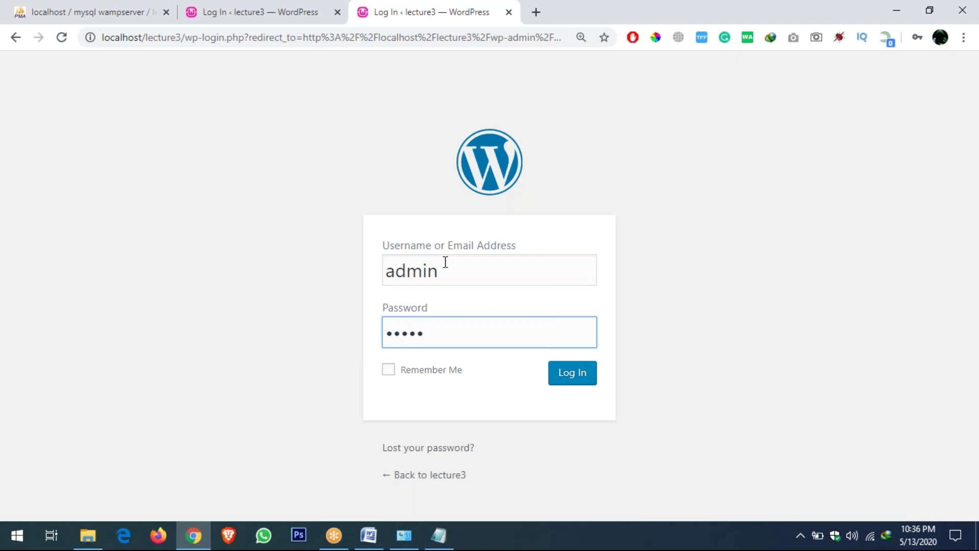
left_click(580, 36)
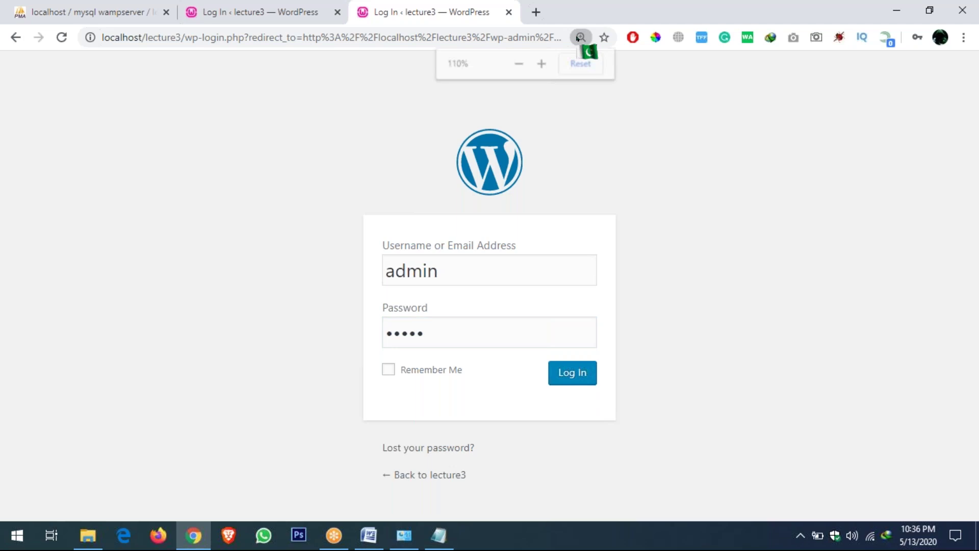
left_click(576, 65)
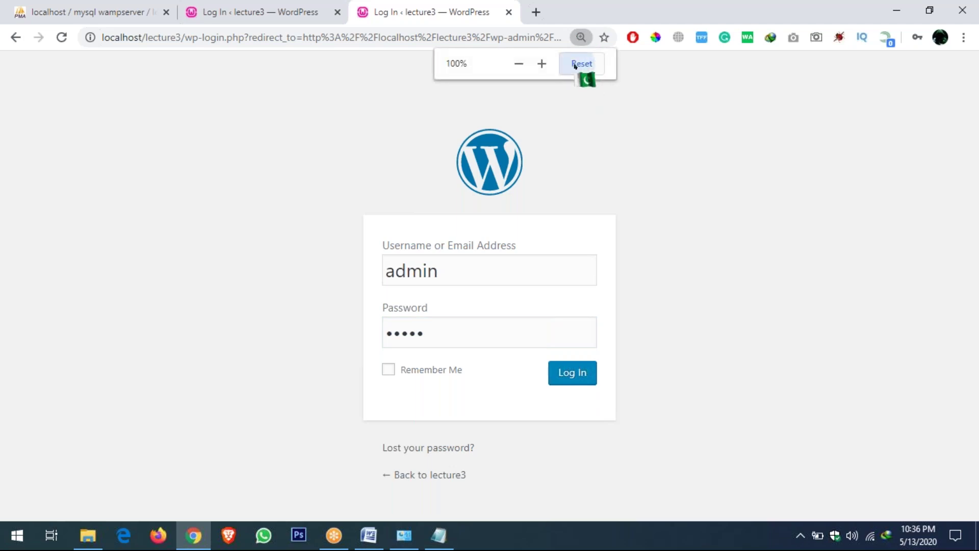
left_click(565, 357)
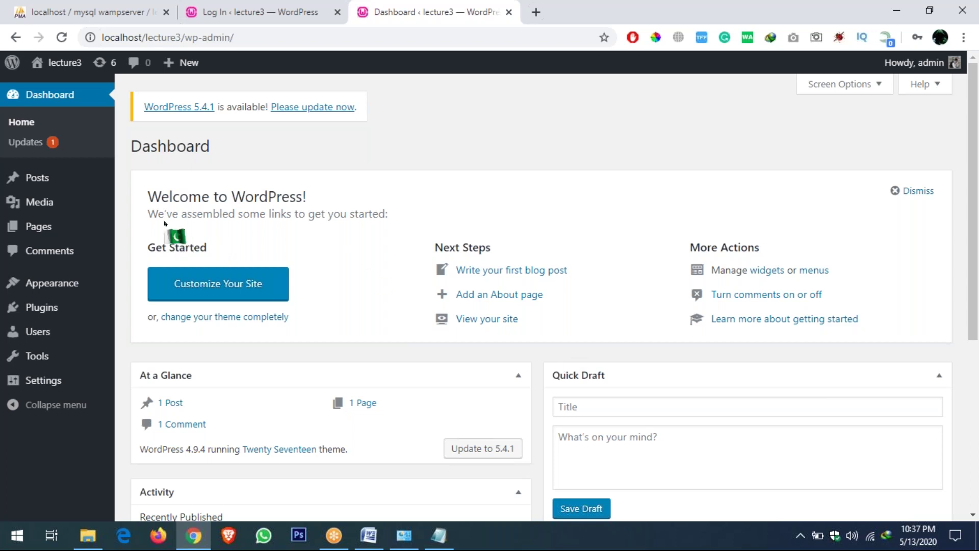
Switch from the browser to the Word training outline via the taskbar
left_click(377, 540)
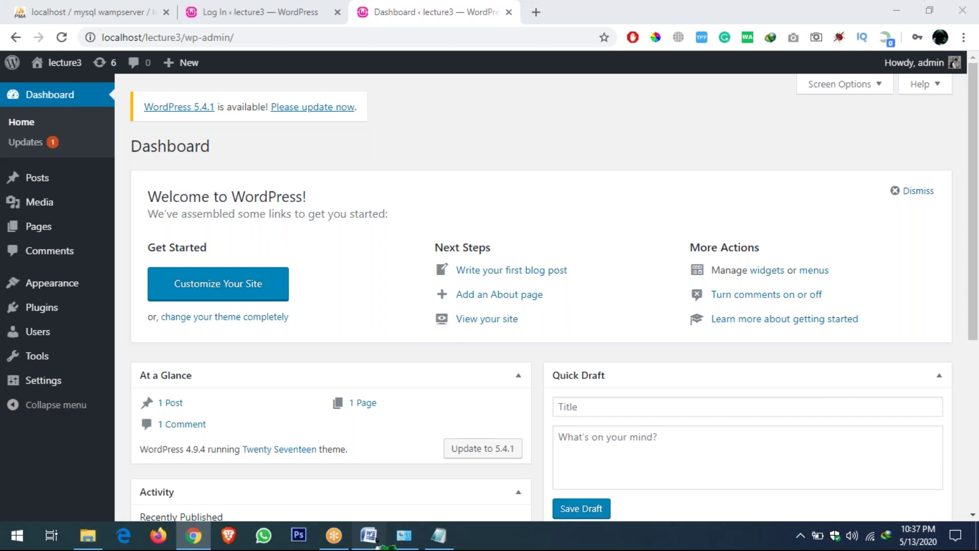
left_click(376, 542)
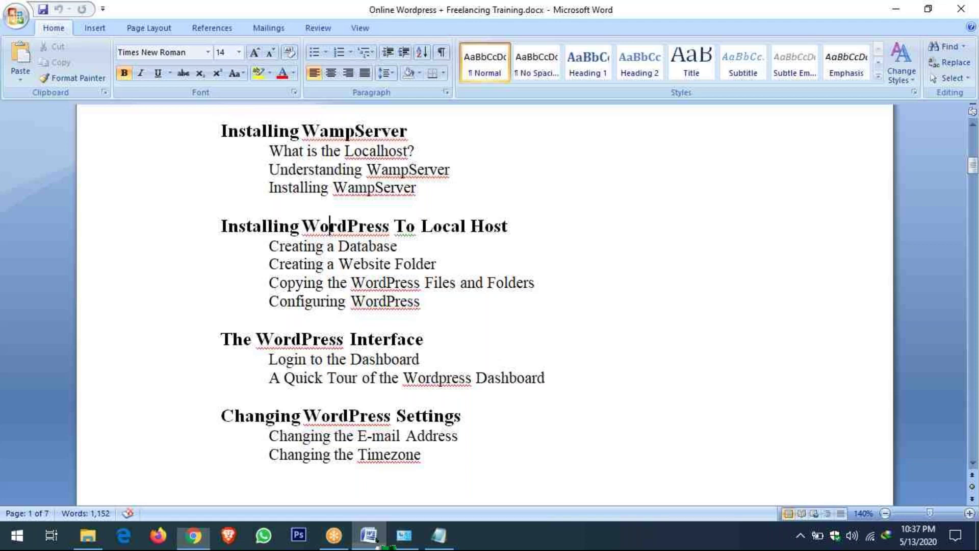
Scroll the outline and highlight the four Installing WordPress To Local Host lessons
left_click(318, 265)
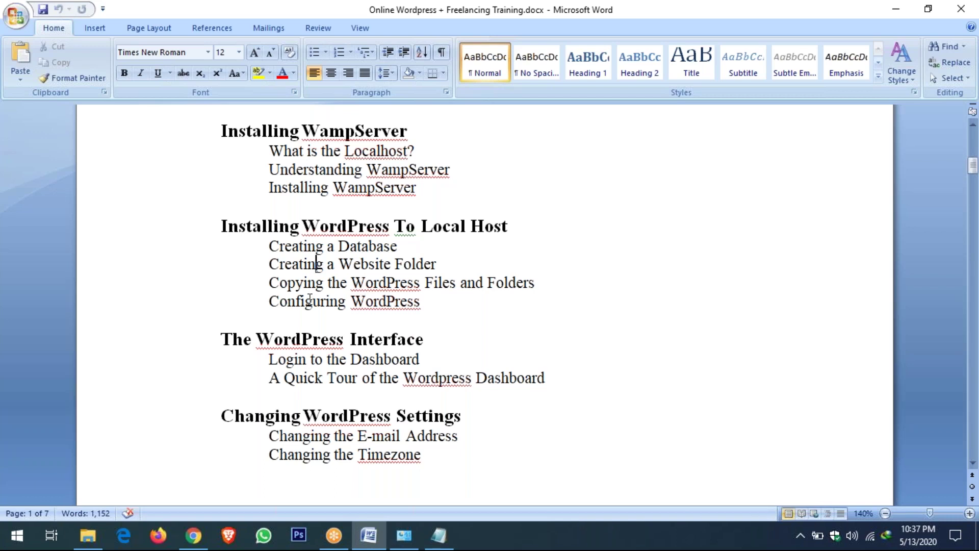
scroll(368, 308, "down", 2)
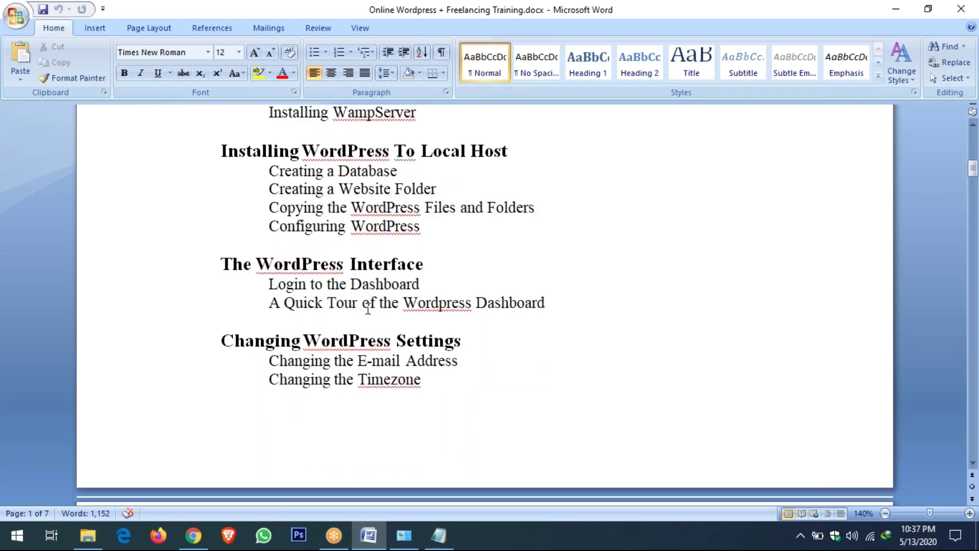
scroll(368, 309, "down", 6)
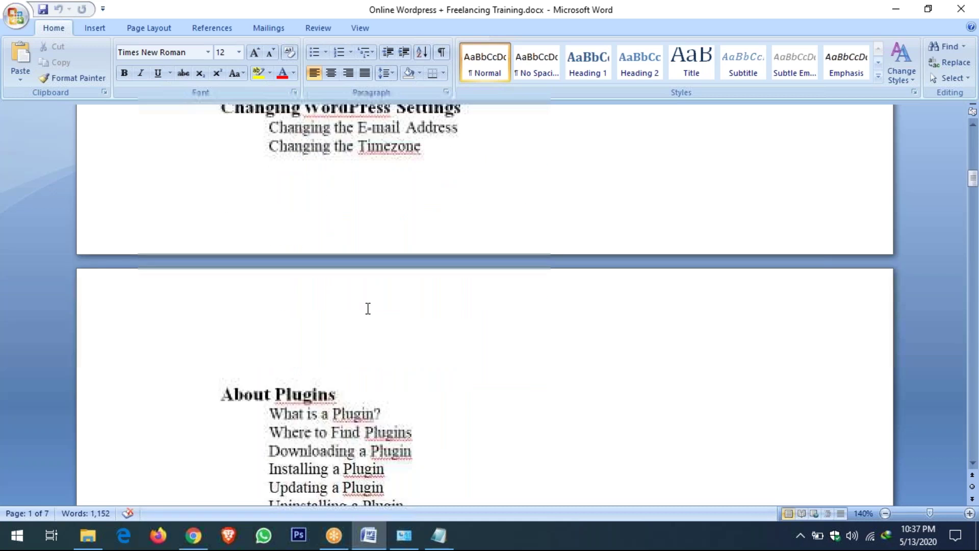
scroll(368, 309, "up", 6)
left_click_drag(423, 236, 269, 180)
left_click(304, 291)
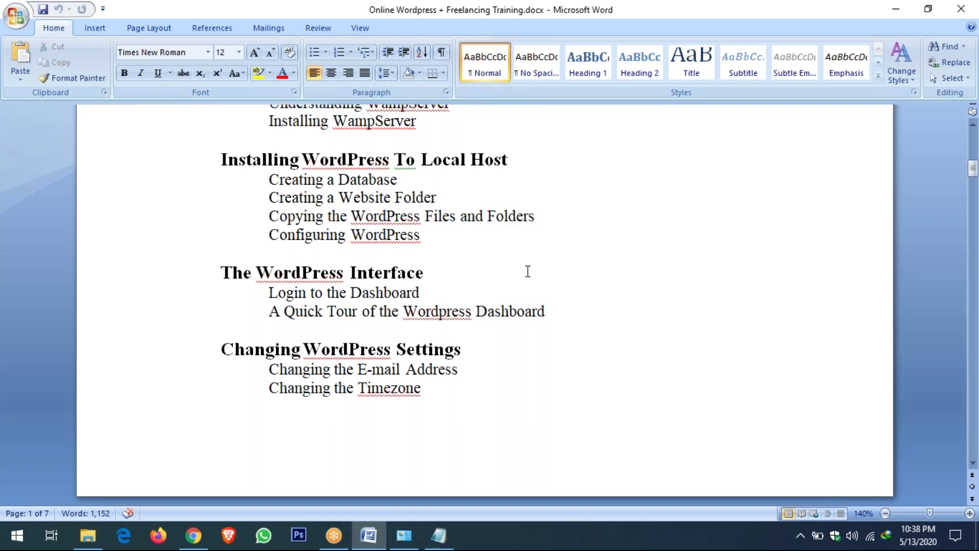
Highlight the 'A Quick Tour of the Wordpress Dashboard' line, then return to the Chrome dashboard
left_click(400, 313)
left_click(273, 313)
left_click_drag(273, 313, 548, 313)
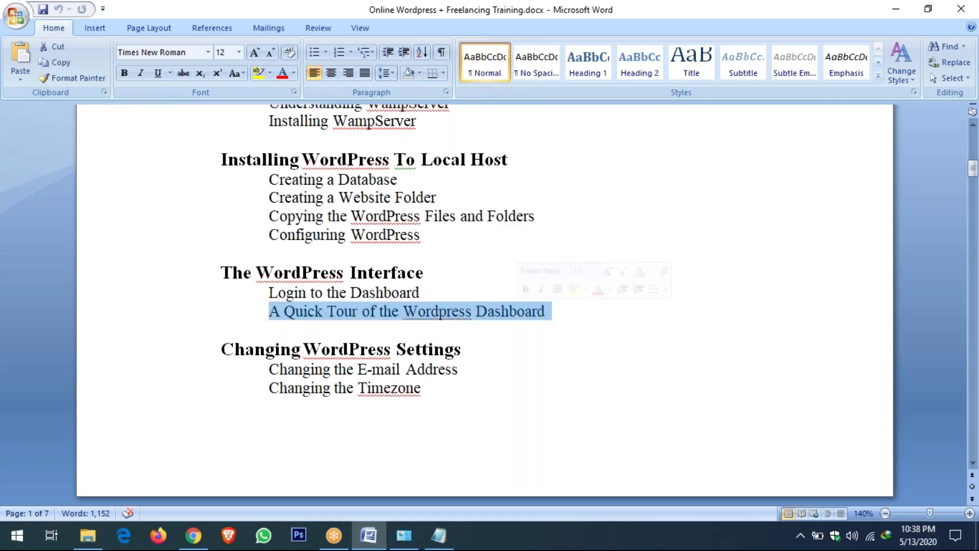
left_click(519, 312)
scroll(428, 333, "down", 3)
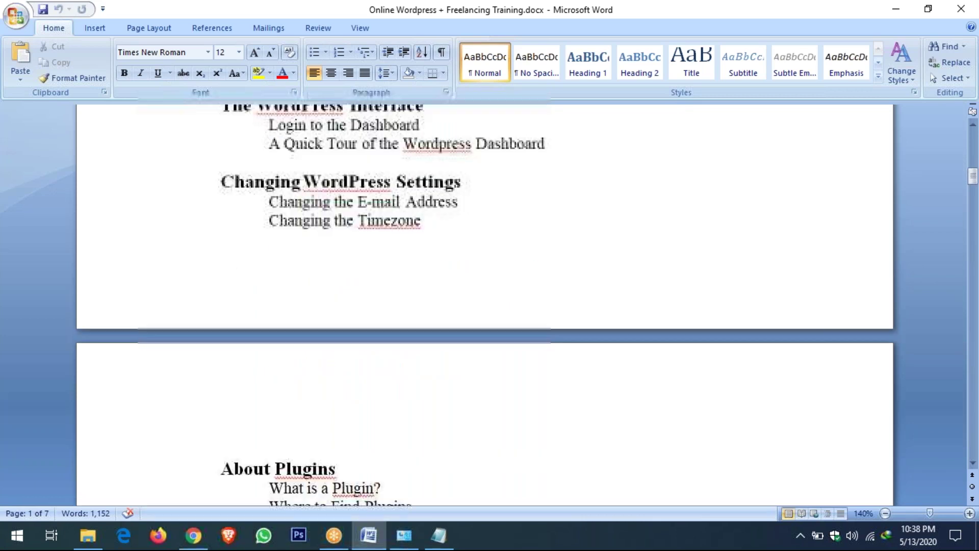
scroll(427, 333, "up", 3)
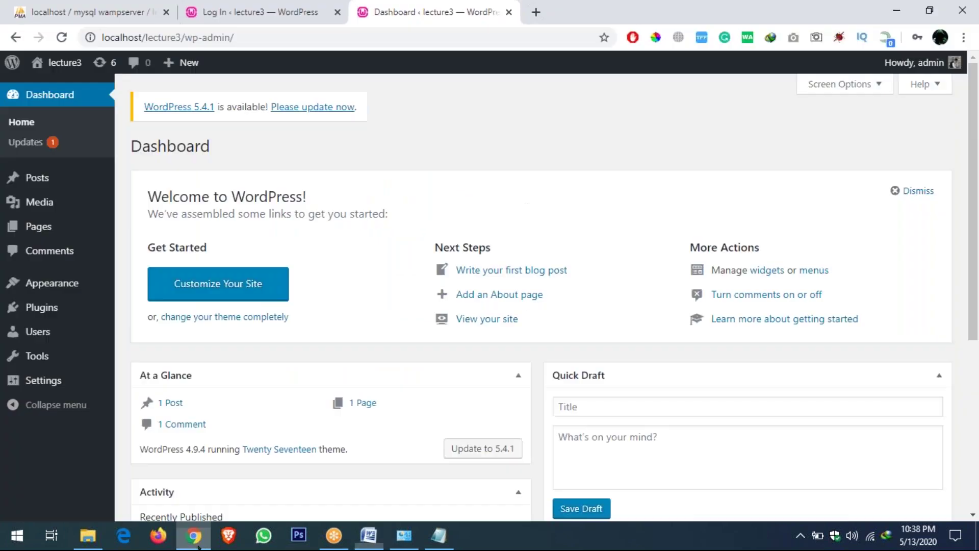
left_click(194, 536)
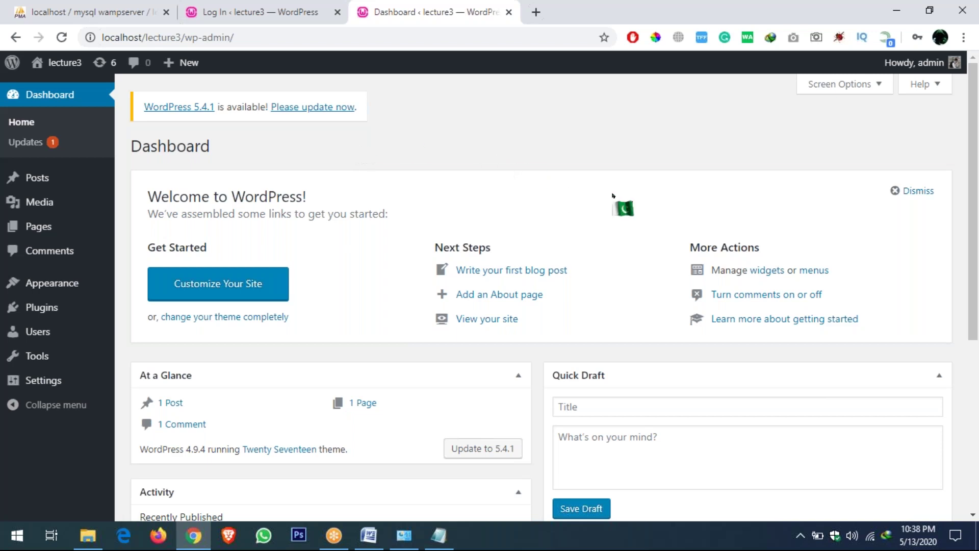
Review the Dashboard panels, then go to Updates, which offers WordPress 5.1.5 and plugin updates
left_click(701, 39)
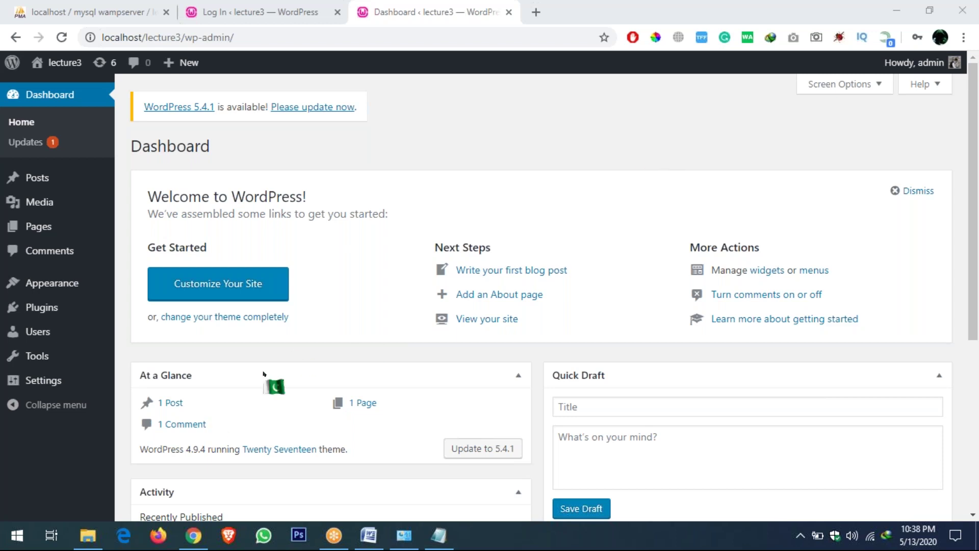
scroll(968, 153, "down", 2)
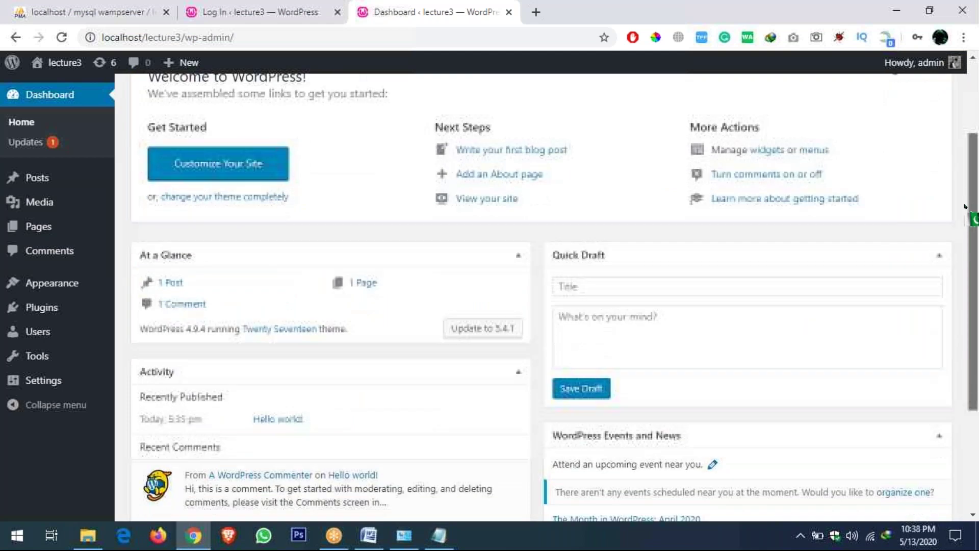
scroll(171, 207, "down", 3)
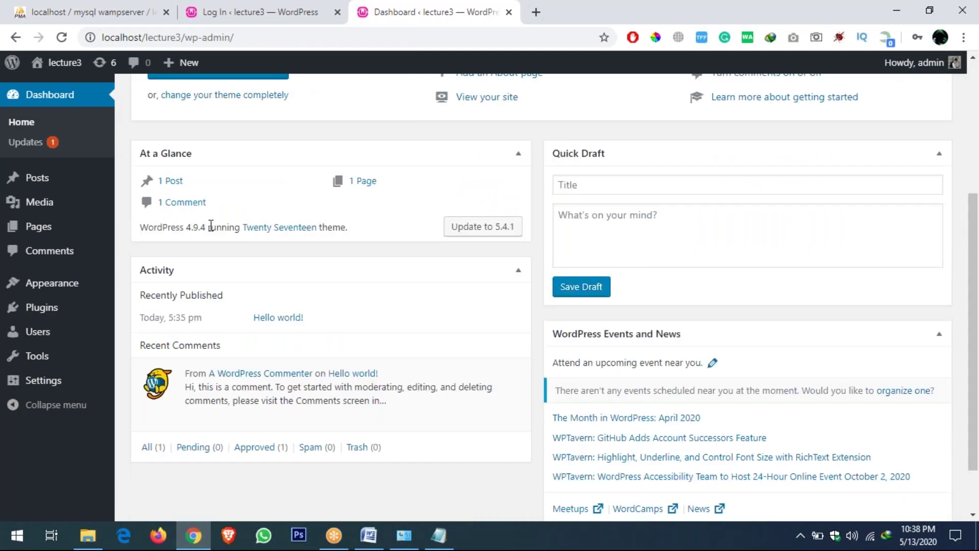
scroll(298, 304, "up", 2)
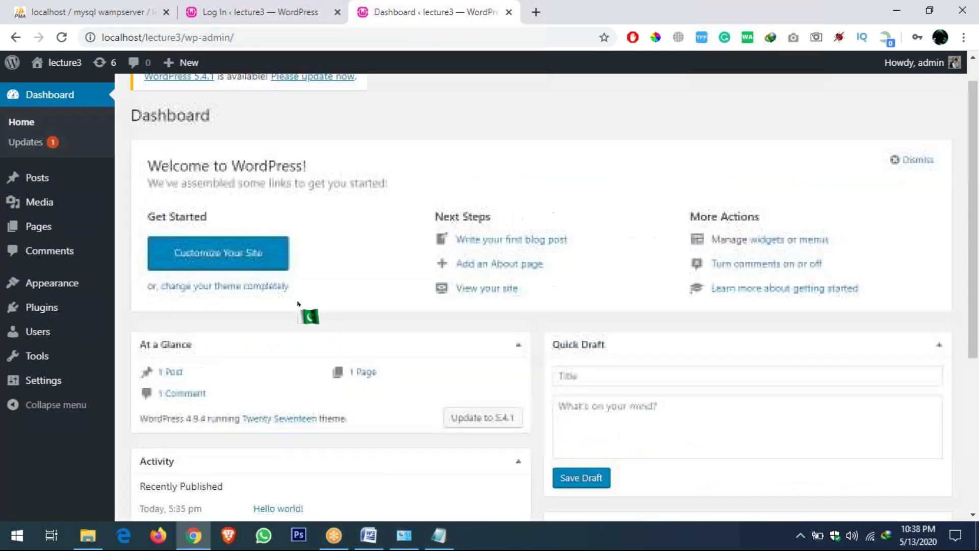
scroll(298, 304, "down", 2)
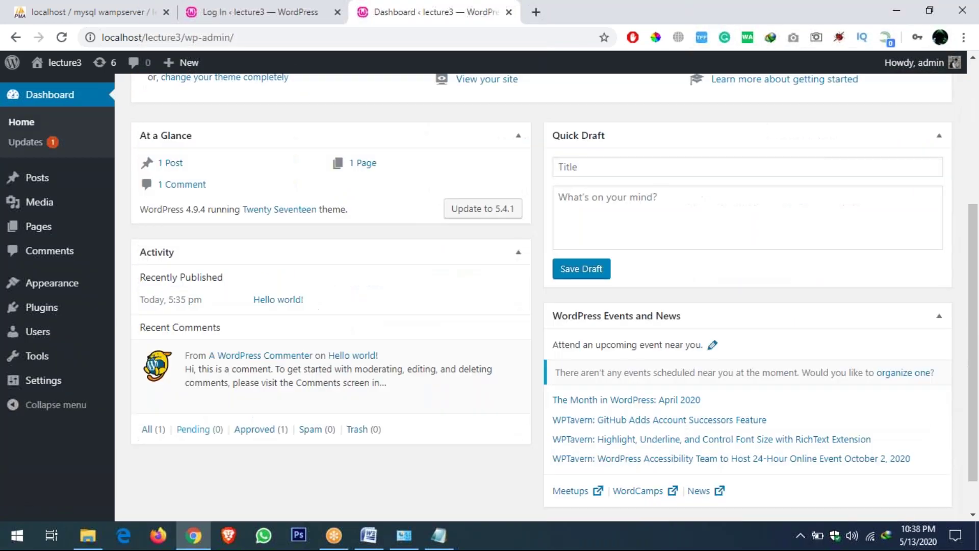
scroll(199, 429, "down", 1)
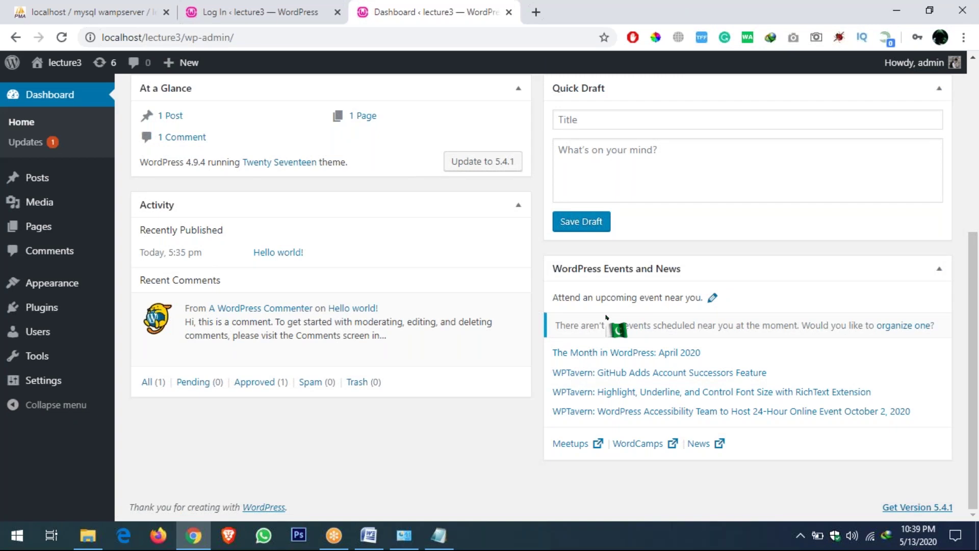
scroll(13, 140, "up", 5)
left_click(16, 141)
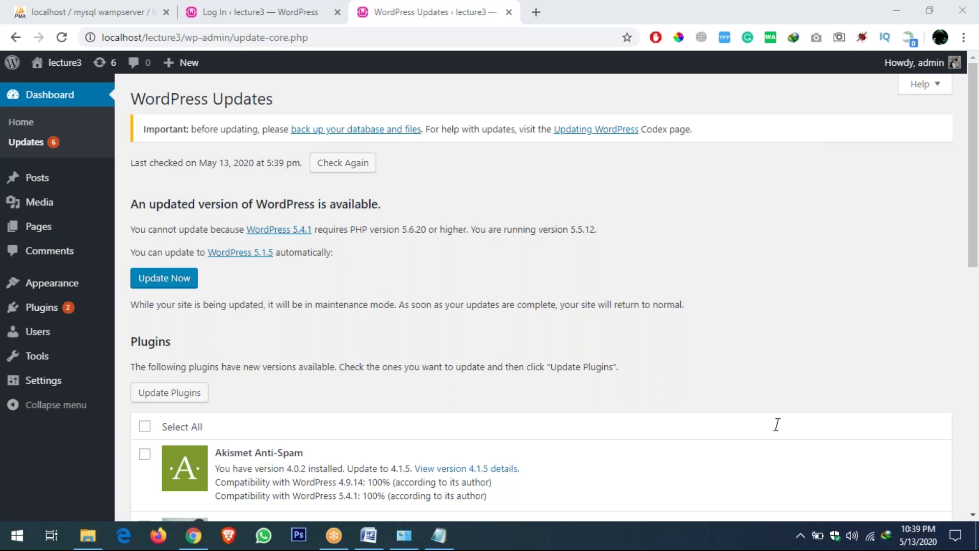
left_click(299, 318)
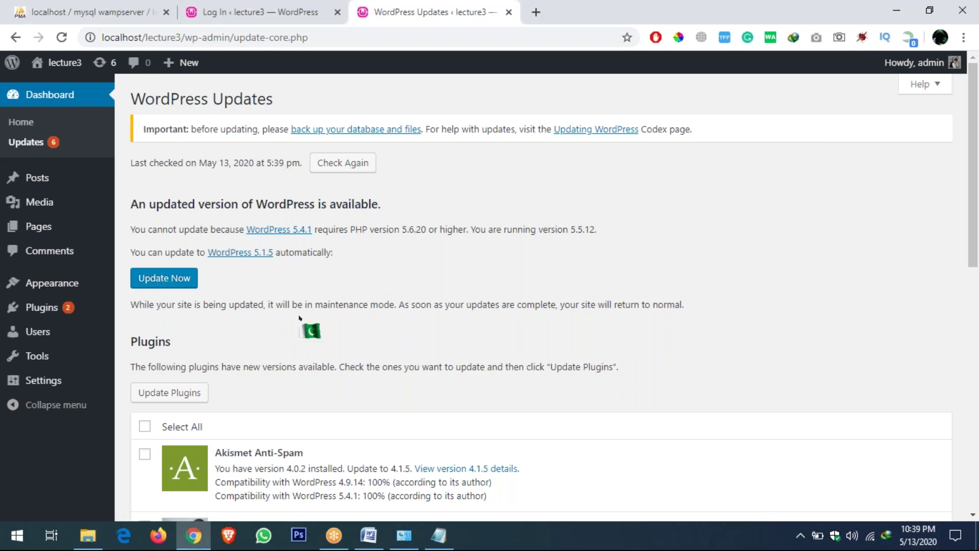
scroll(299, 318, "down", 3)
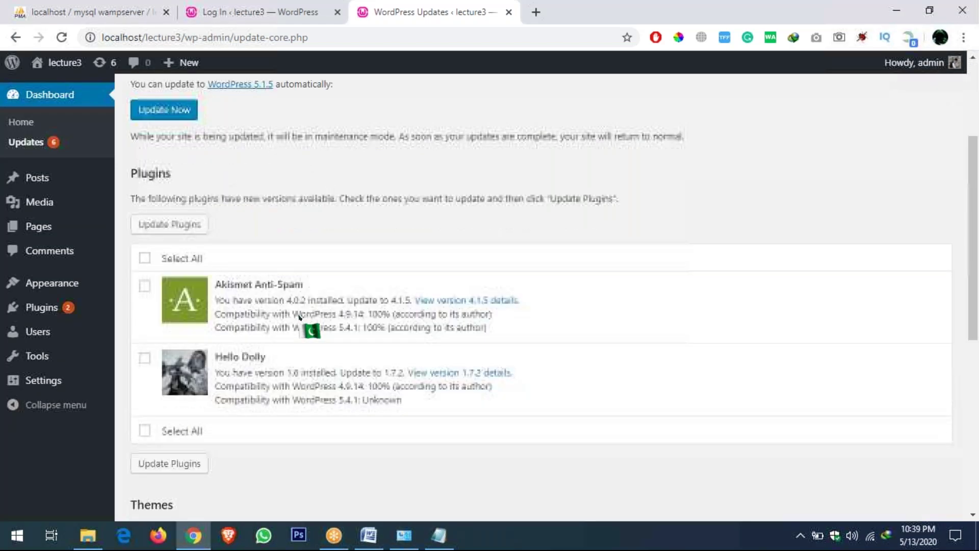
scroll(299, 318, "down", 1)
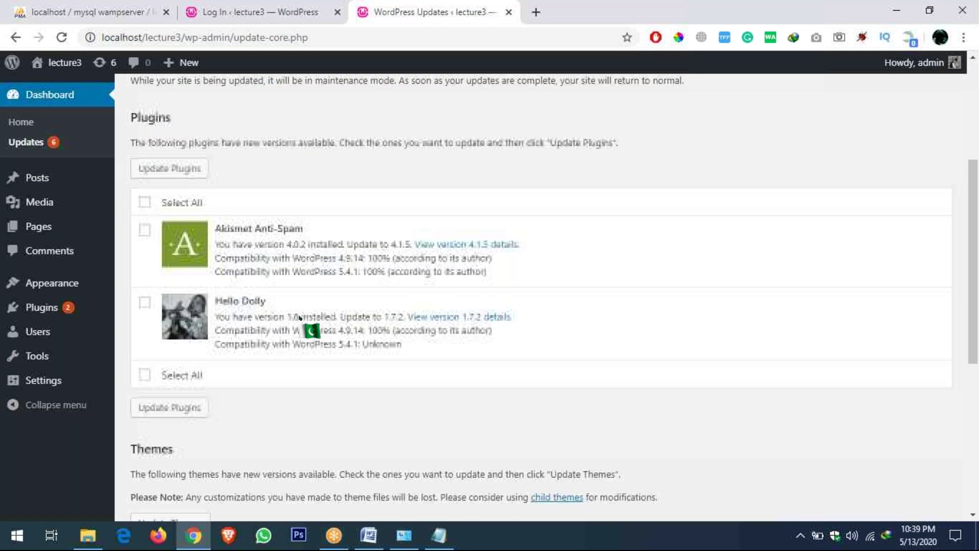
scroll(300, 318, "down", 1)
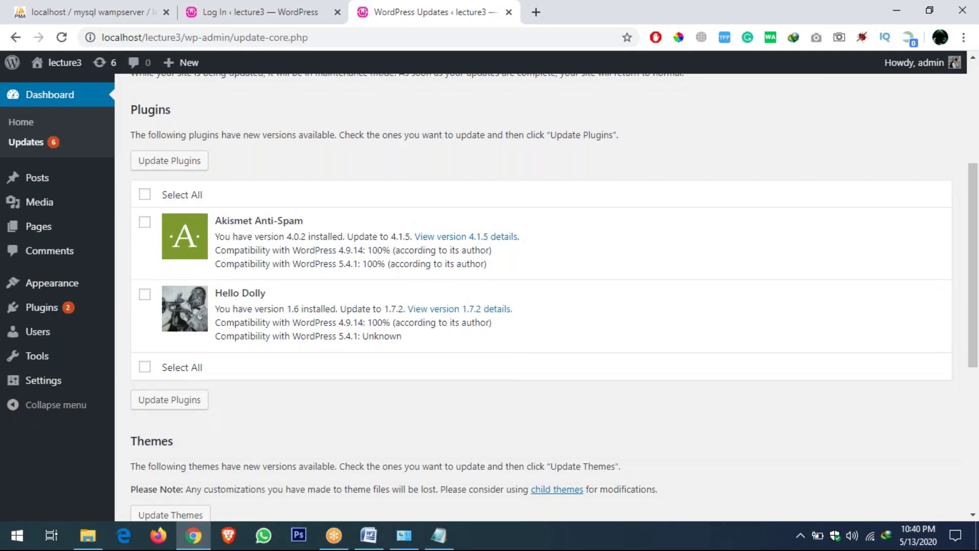
scroll(541, 295, "down", 7)
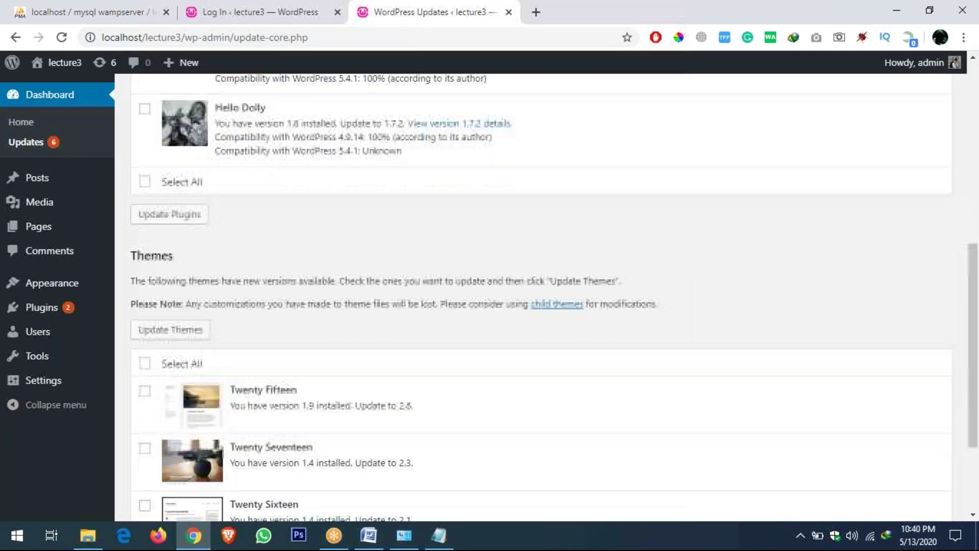
scroll(541, 295, "up", 9)
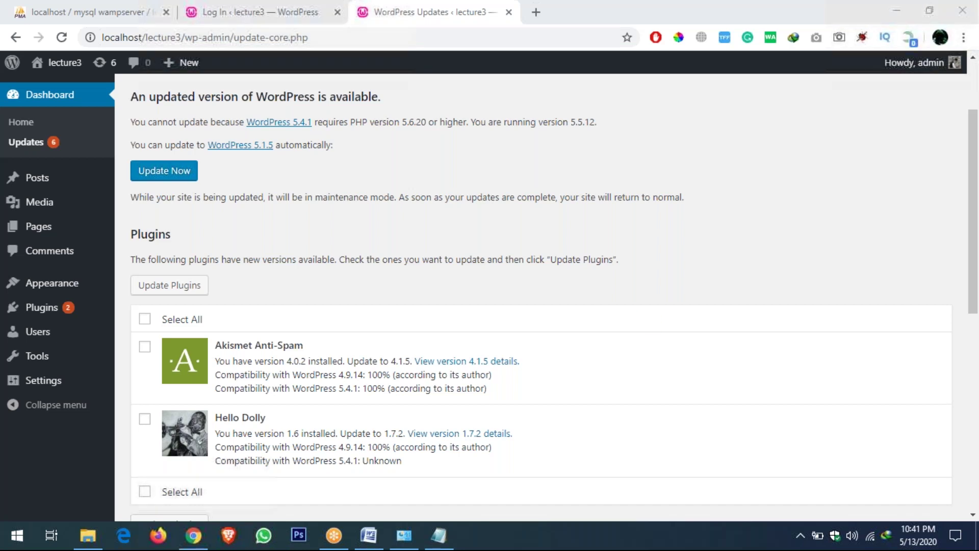
right_click(64, 67)
View the lecture3 homepage with its tagline, Categories and Meta widgets in a new tab, then return to Updates
left_click(104, 72)
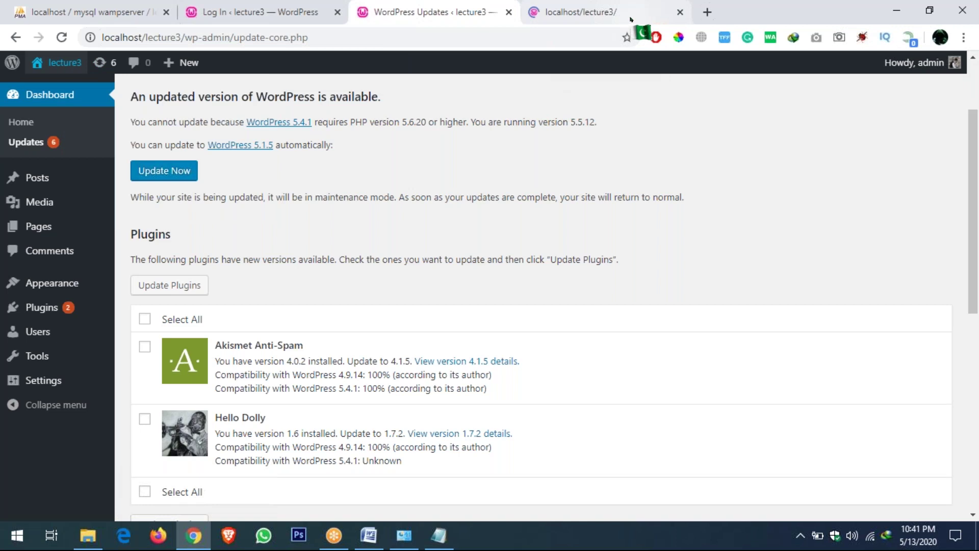
key("ctrl+Tab")
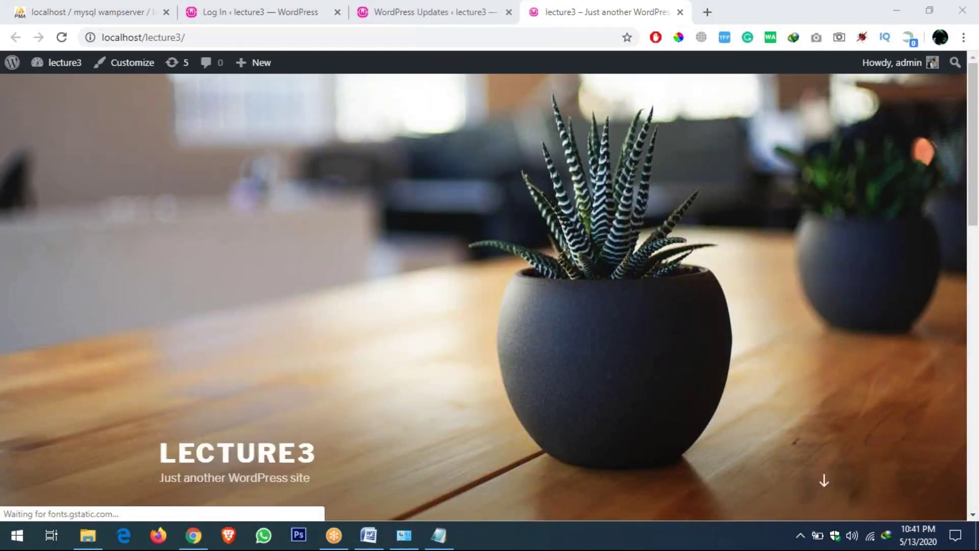
left_click(536, 244)
scroll(535, 243, "down", 10)
scroll(535, 244, "up", 8)
scroll(535, 243, "up", 3)
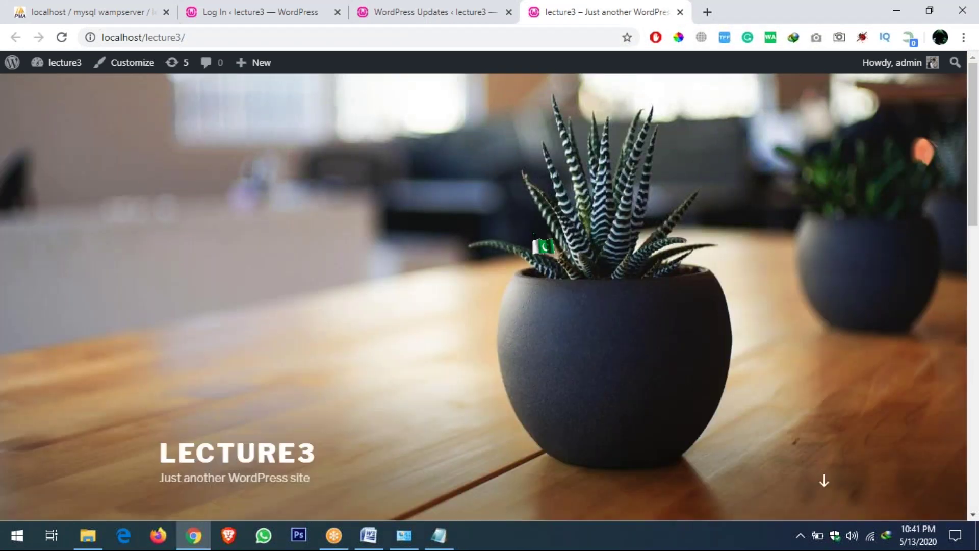
key("ctrl+shift+Tab")
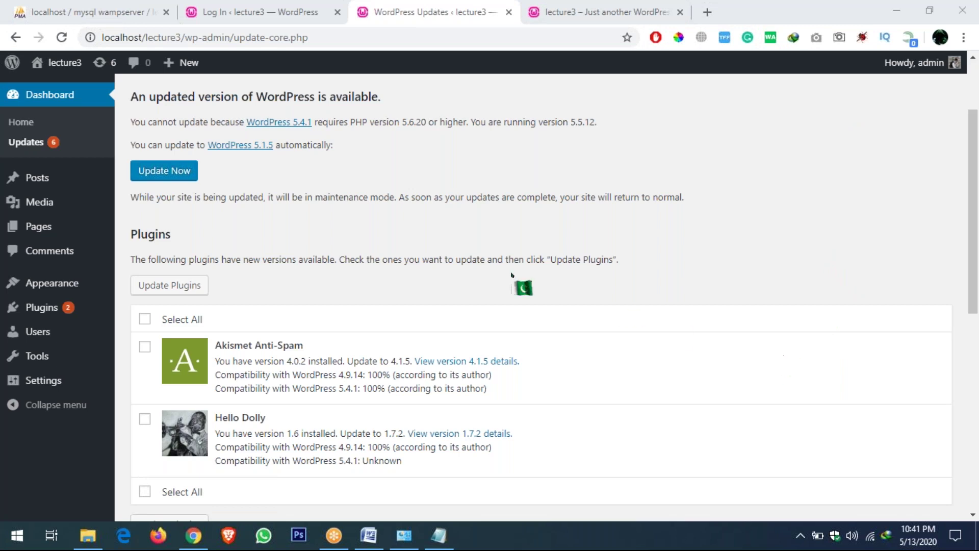
Go to the admin's list of all posts from the Updates page
left_click(511, 274)
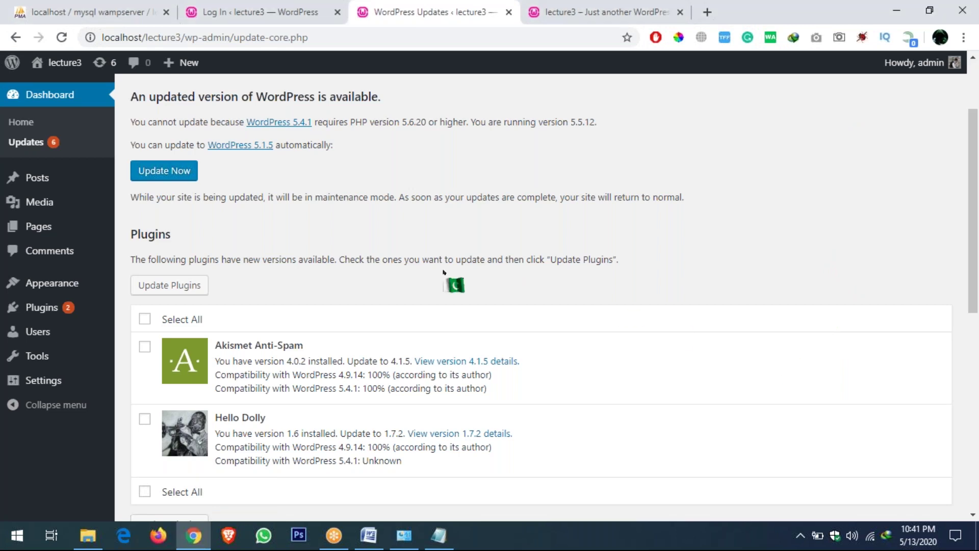
scroll(439, 275, "up", 2)
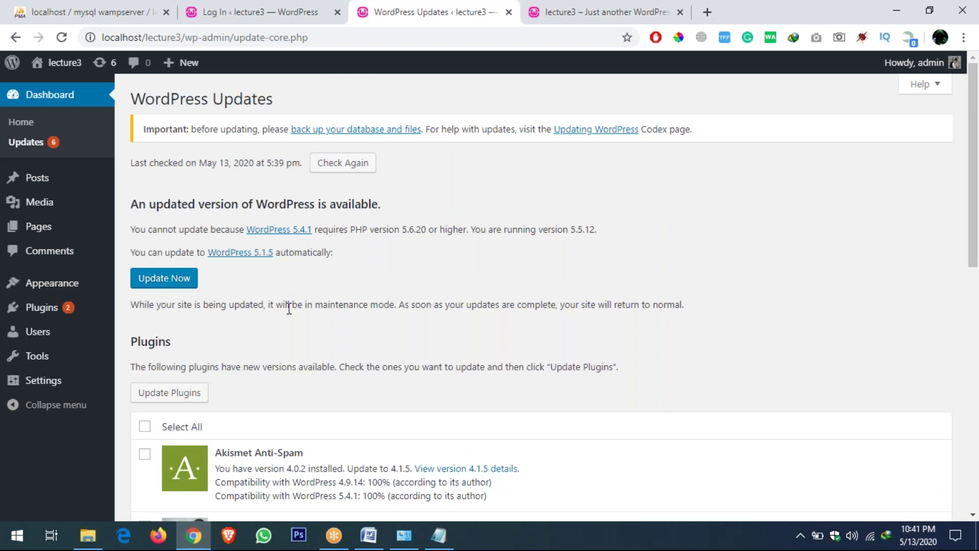
left_click(52, 183)
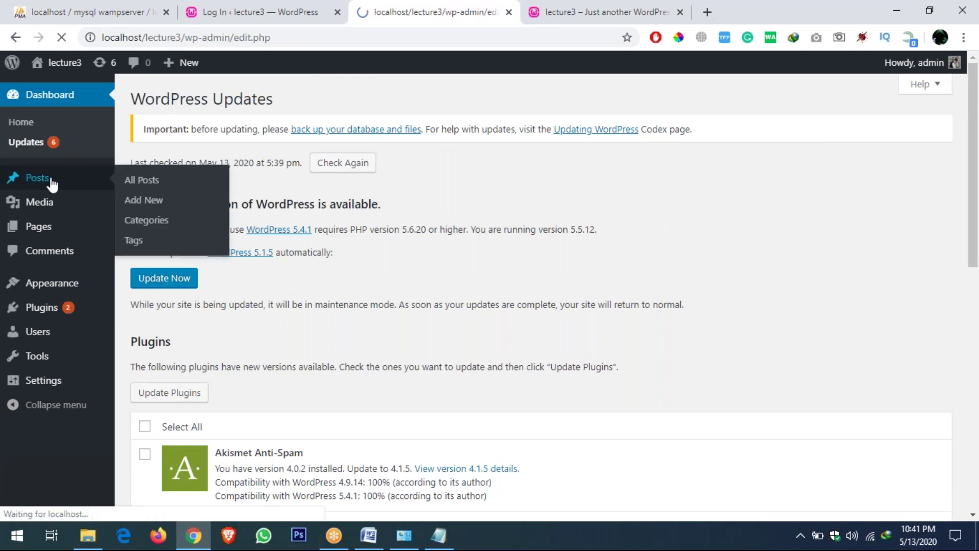